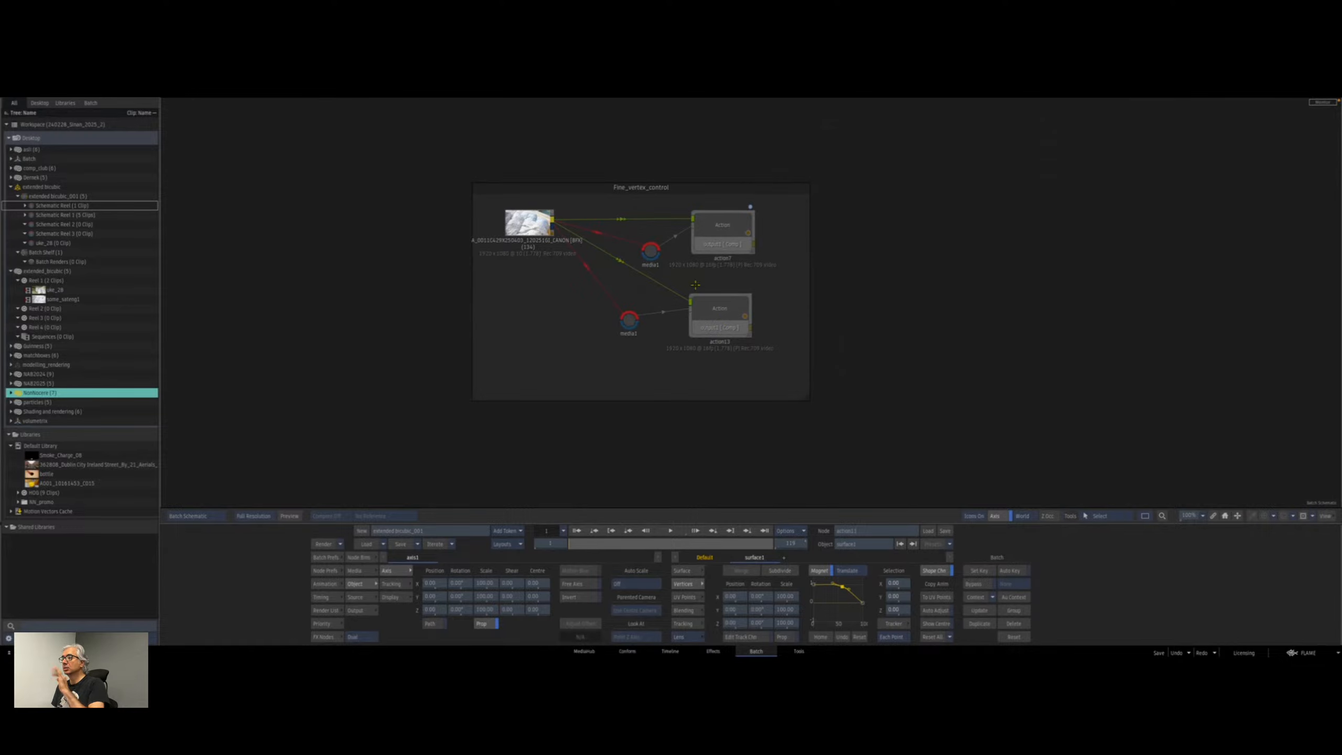
Open the lower Action node and select its image surface.
{"action": "left_click_drag", "start_coordinate": [720, 313], "coordinate": [719, 319]}
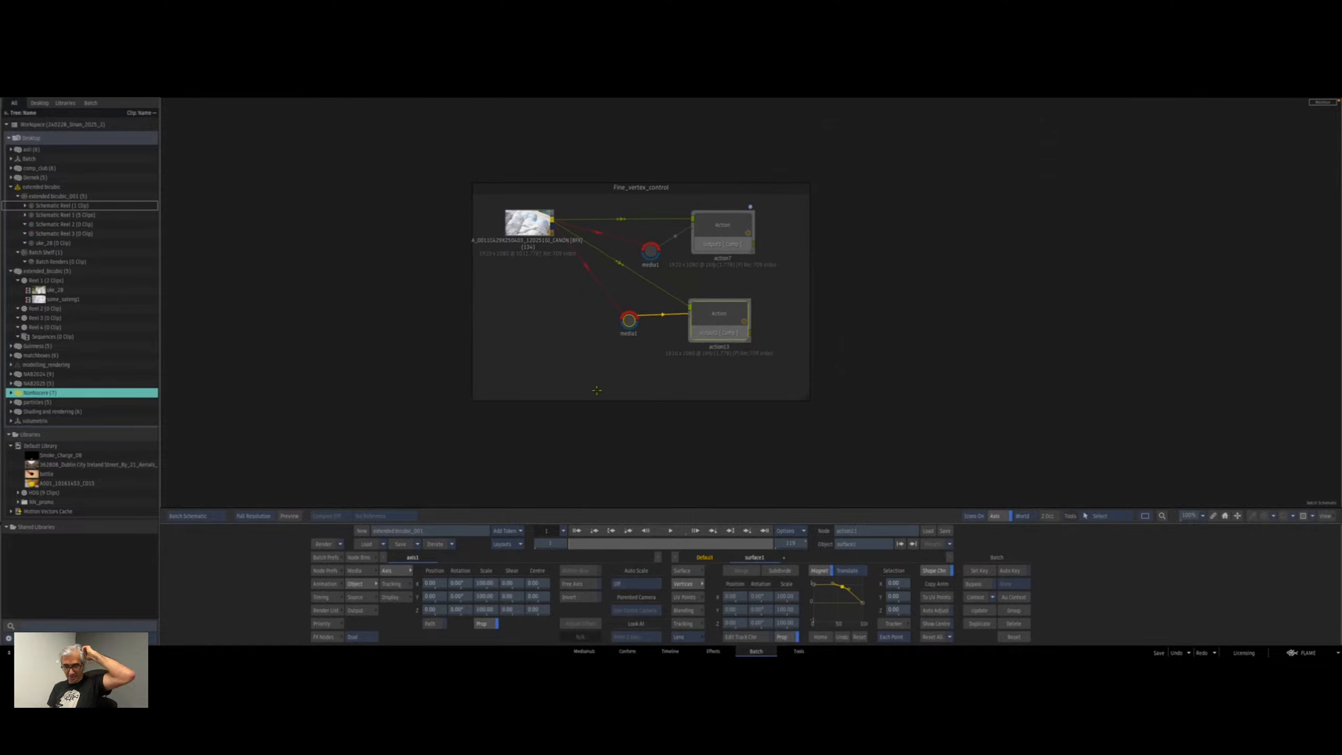
{"action": "double_click", "coordinate": [727, 330]}
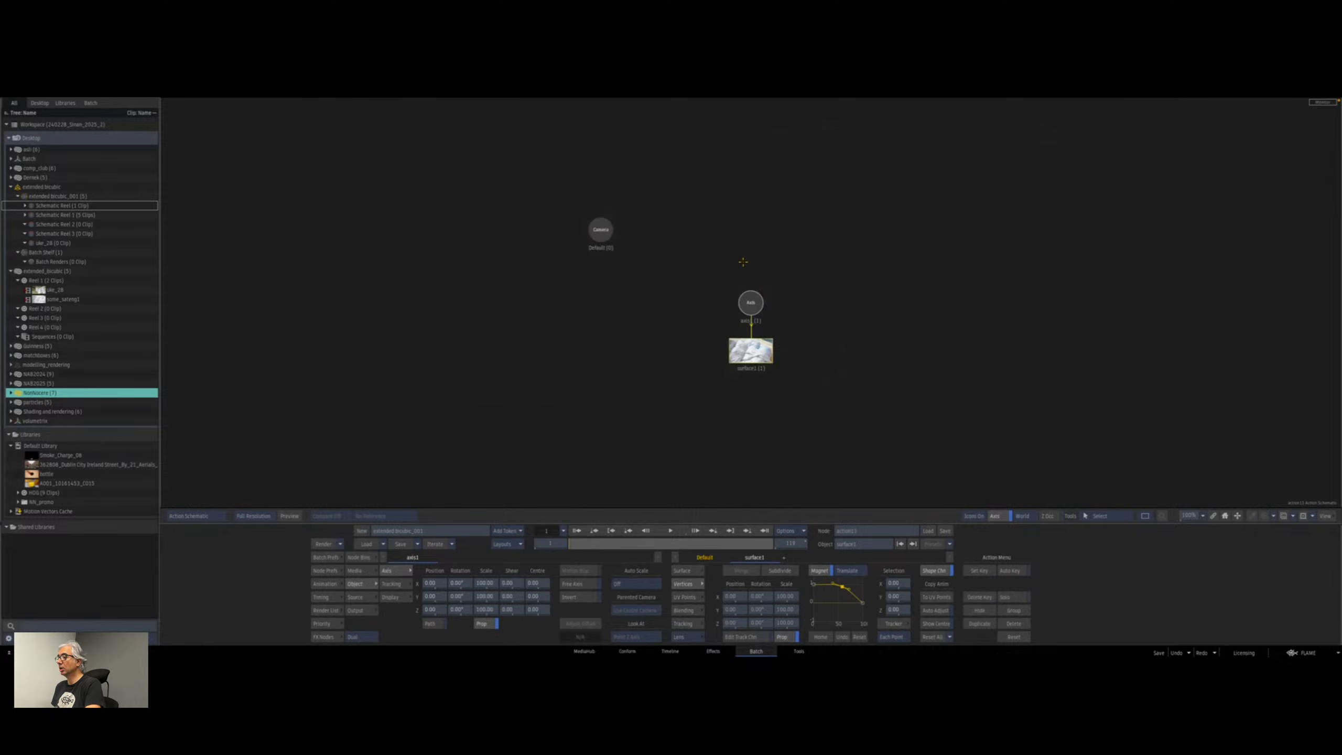
{"action": "left_click", "coordinate": [742, 375]}
{"action": "key", "text": "F4"}
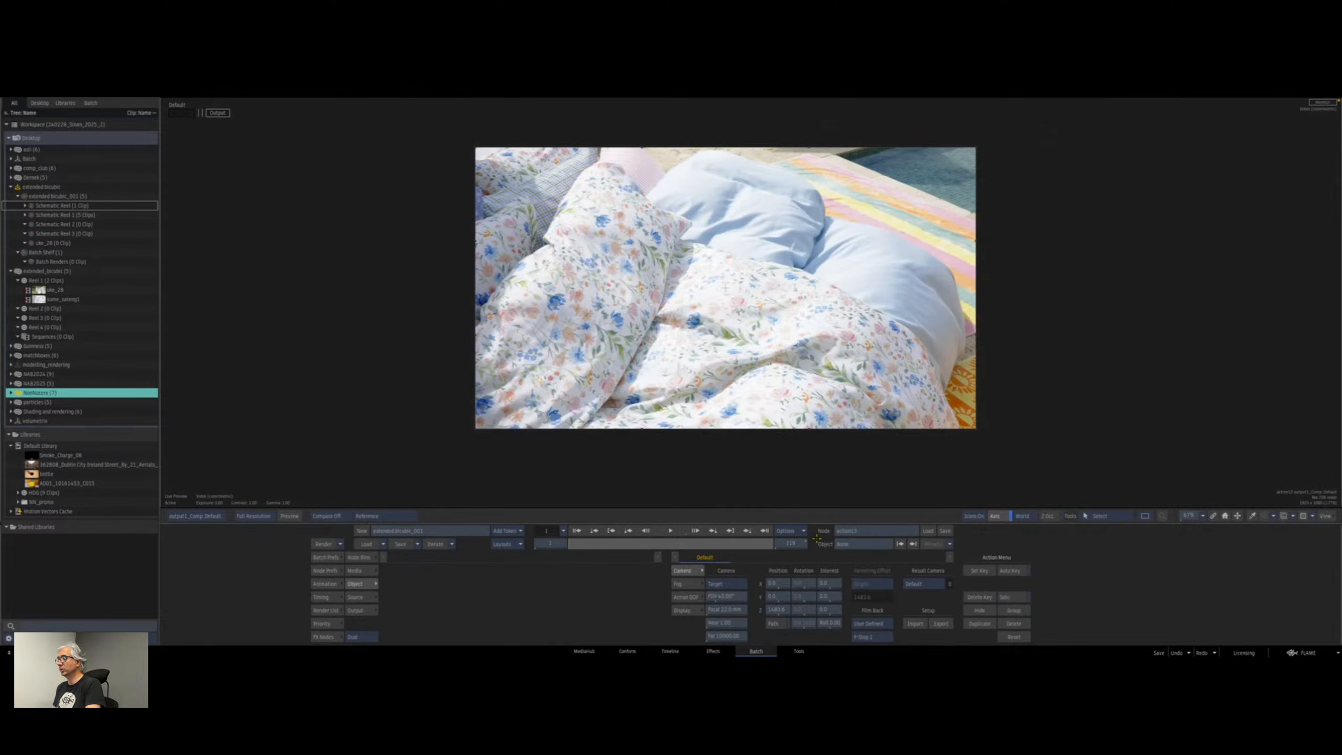
{"action": "key", "text": "F4"}
{"action": "left_click", "coordinate": [758, 349]}
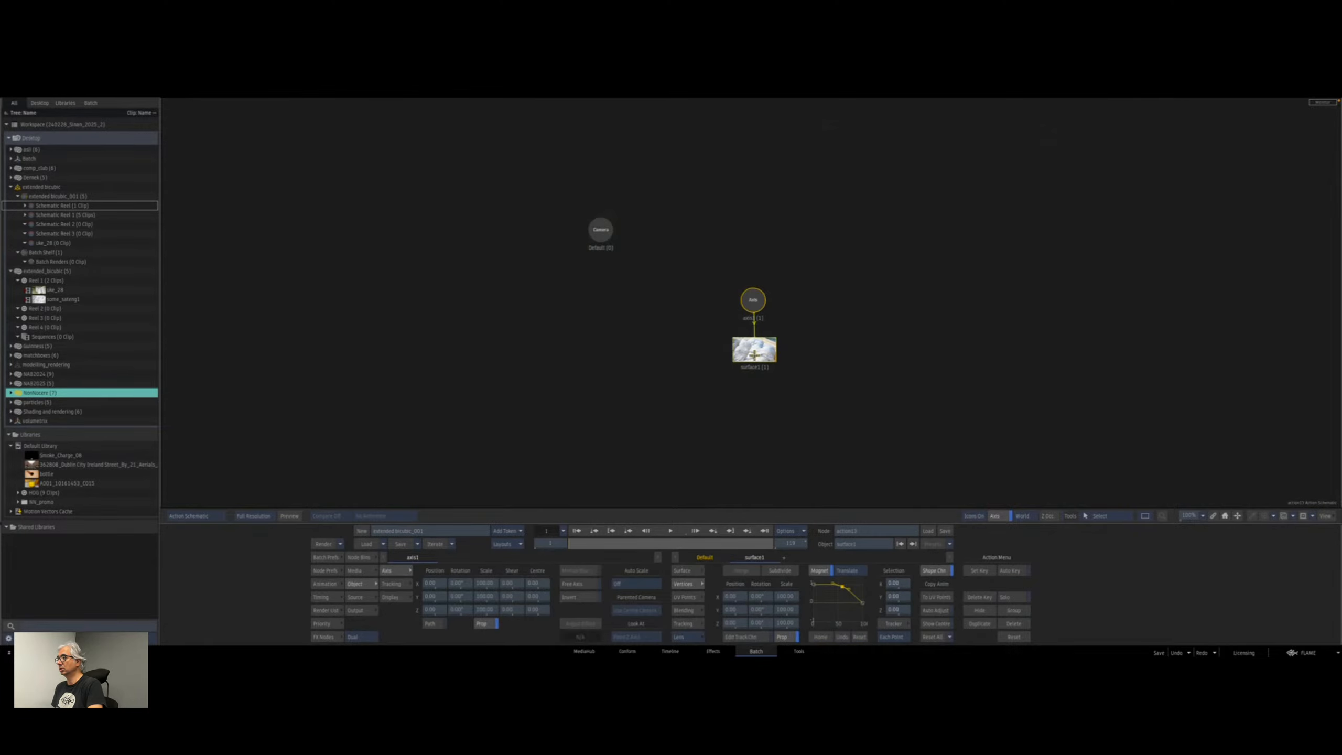
{"action": "left_click_drag", "start_coordinate": [756, 351], "coordinate": [753, 353]}
Show the surface over the output image, choose the Extended Bicubic surface type and bring up its vertex controls.
{"action": "left_click", "coordinate": [699, 569]}
{"action": "key", "text": "F4"}
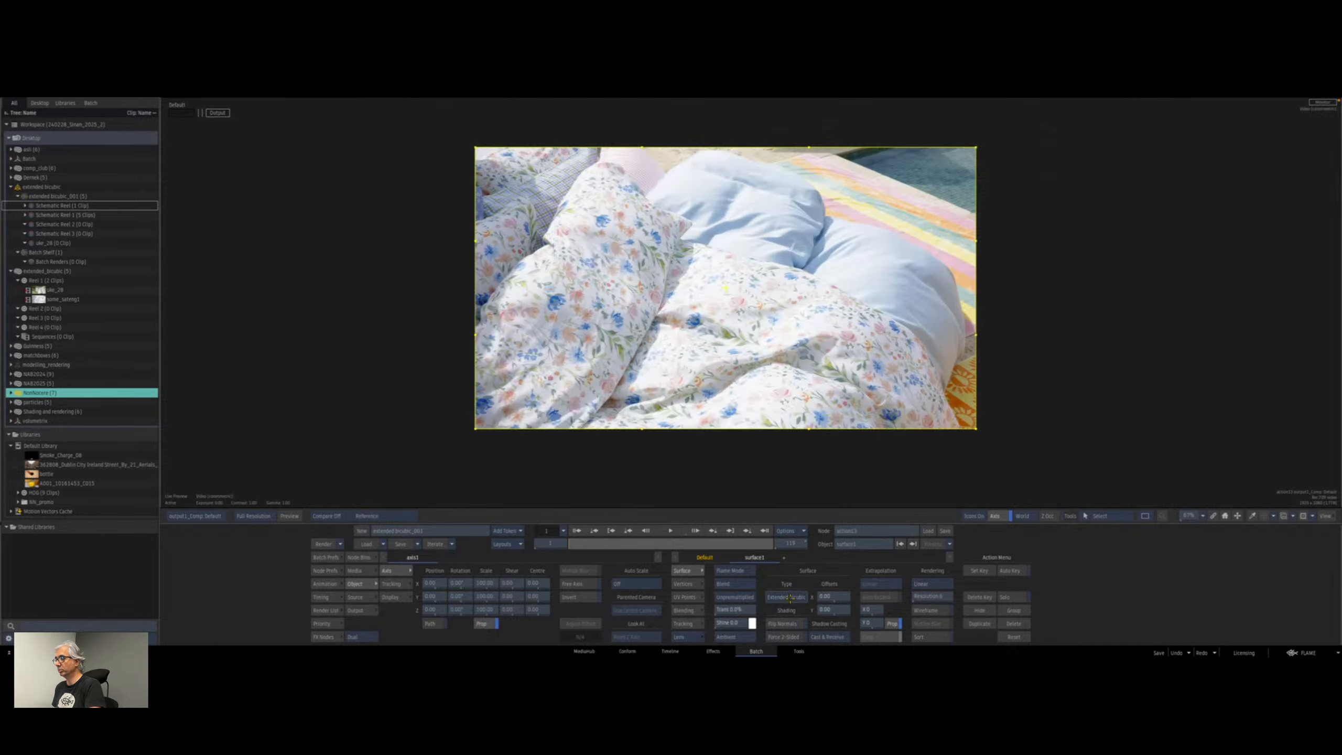
{"action": "left_click", "coordinate": [795, 597]}
{"action": "left_click", "coordinate": [799, 597]}
{"action": "left_click", "coordinate": [688, 584]}
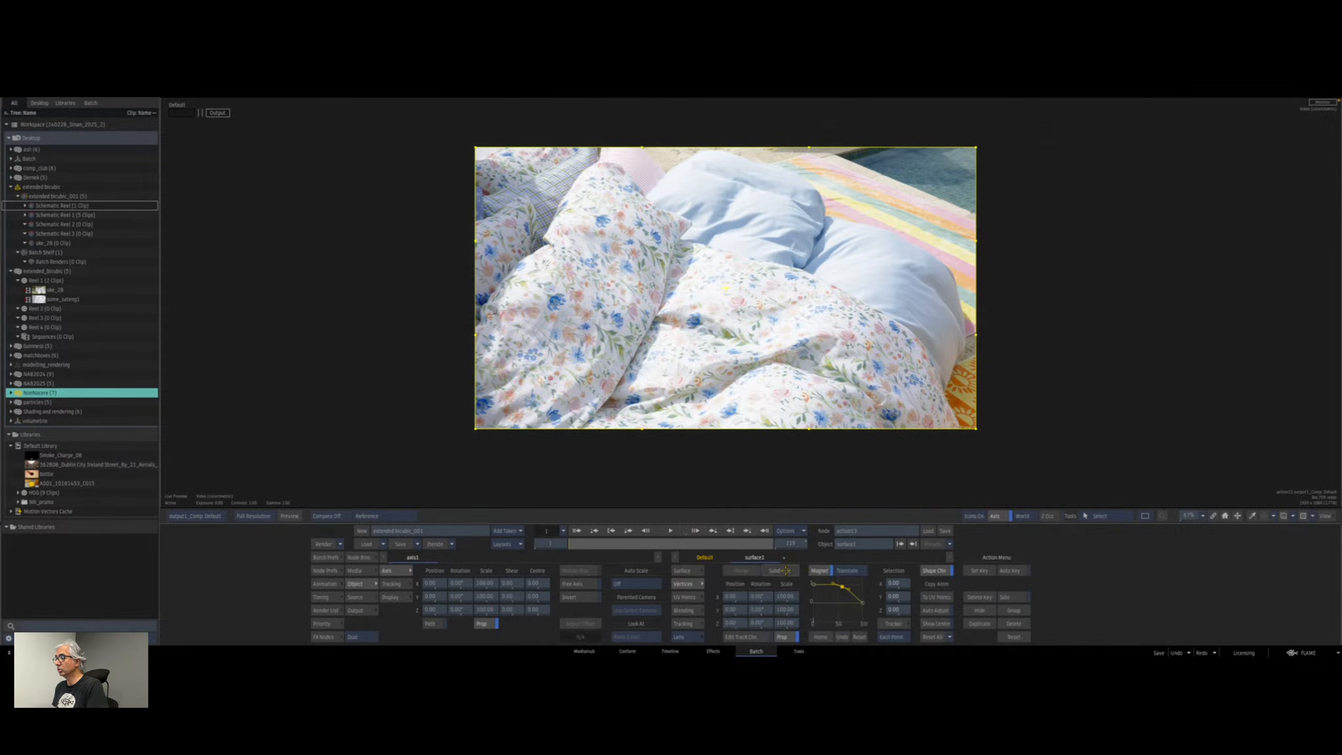
Subdivide the surface's vertex grid up to 16 by 16, and merge it back to 4 by 4.
{"action": "left_click", "coordinate": [785, 571]}
{"action": "left_click", "coordinate": [784, 571]}
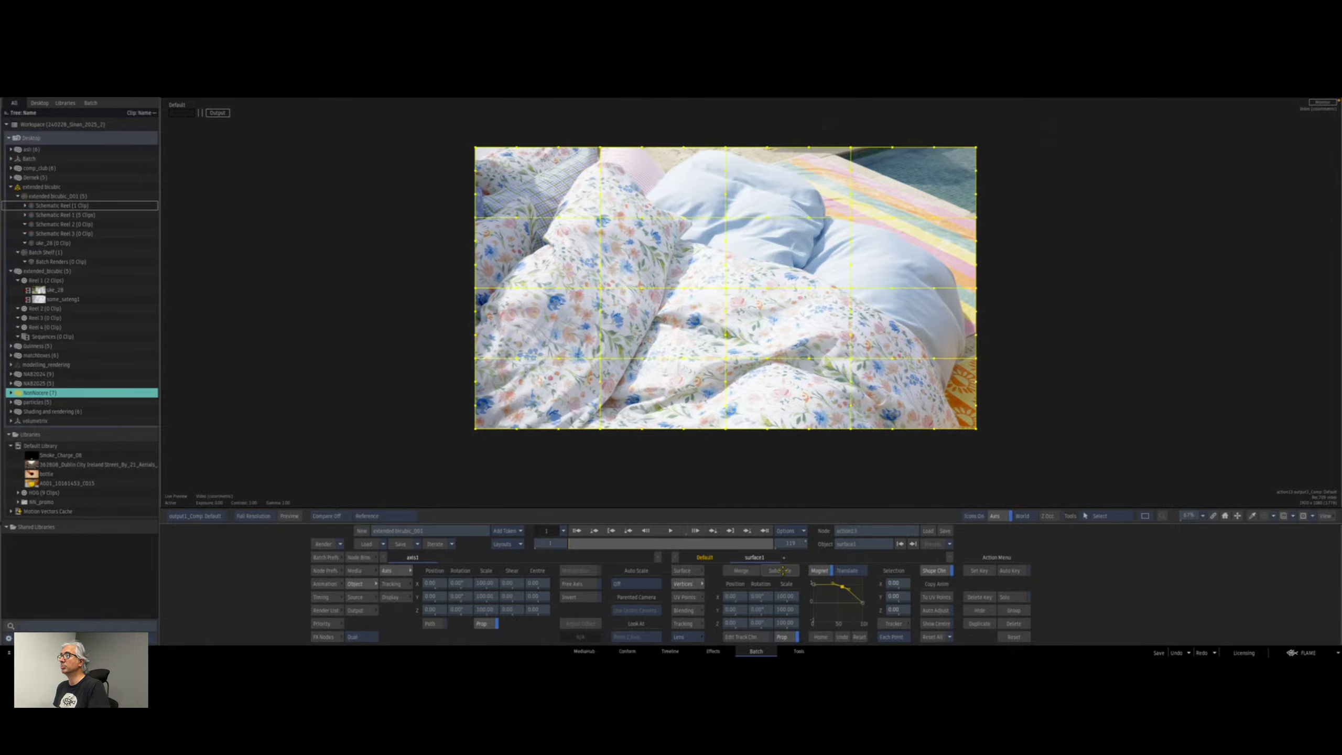
{"action": "left_click", "coordinate": [783, 573]}
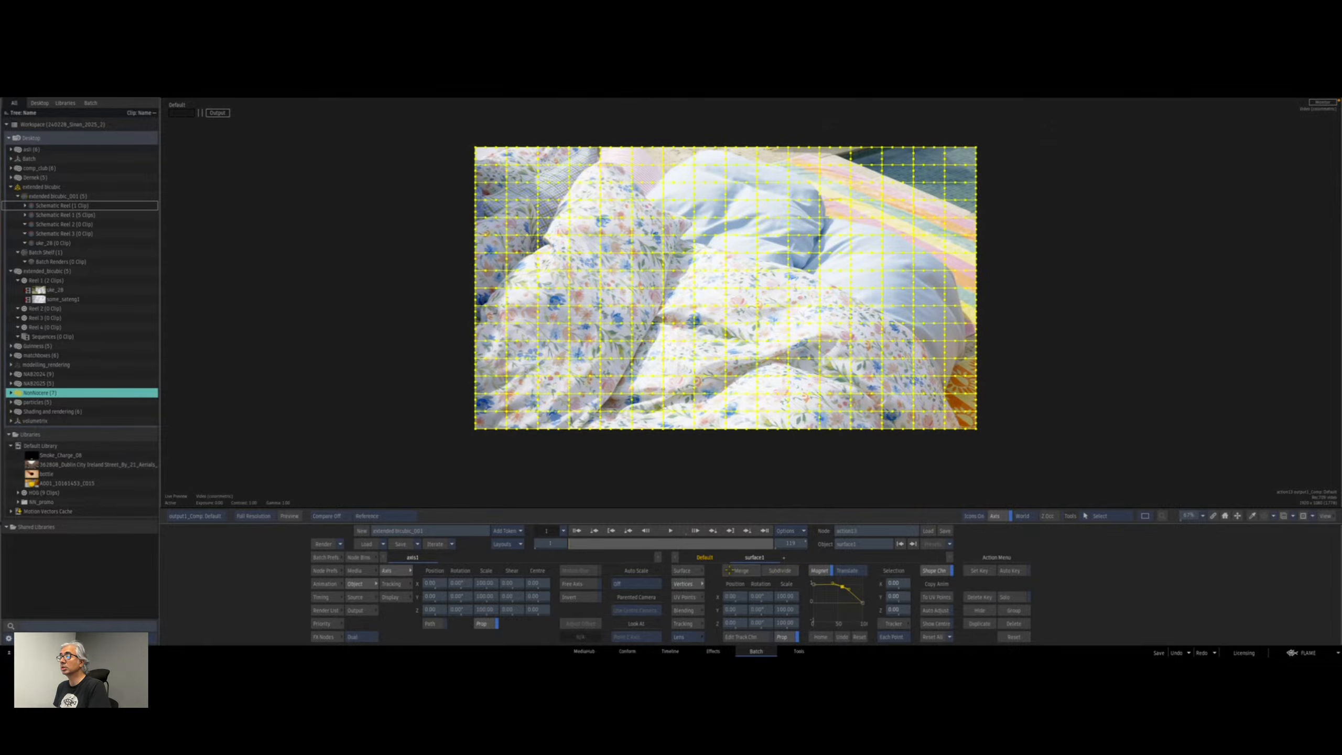
{"action": "left_click", "coordinate": [745, 571]}
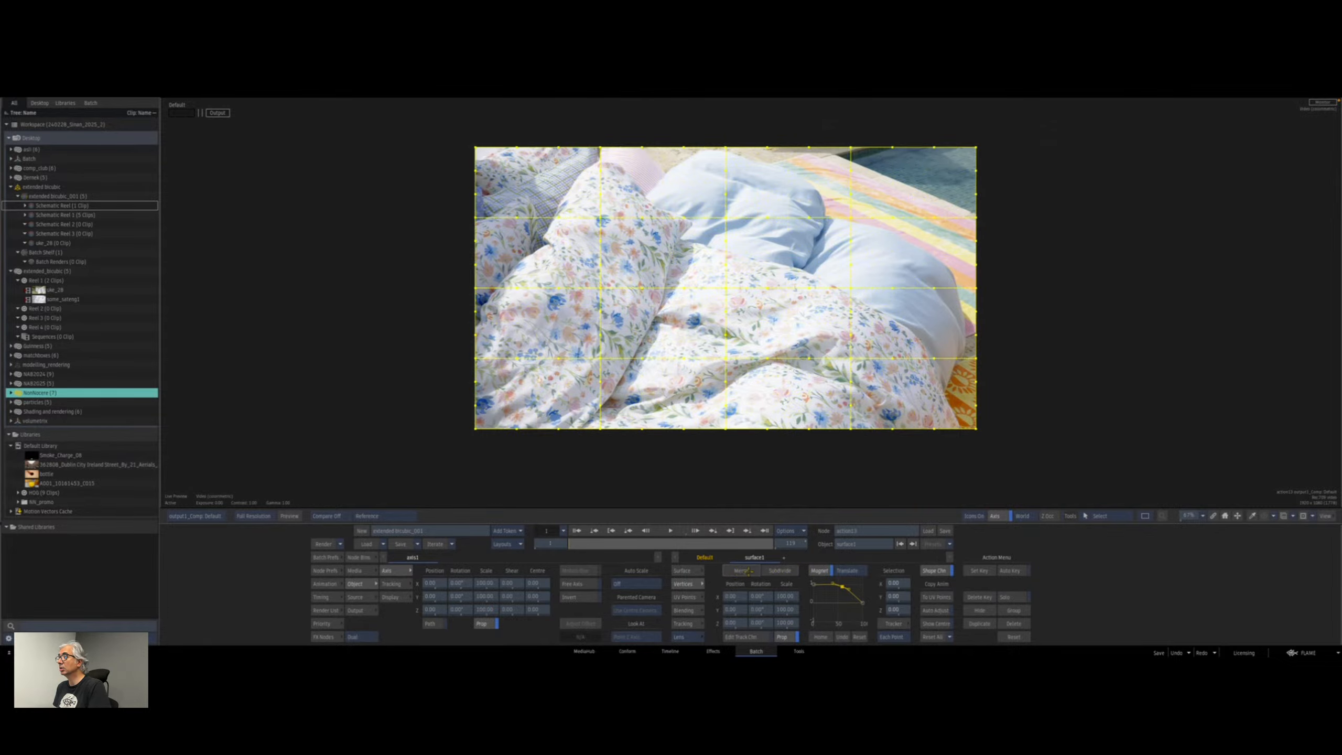
Try moving an inner vertex on an 8-by-8 subdivided grid, and undo both the move and the subdivision.
{"action": "left_click", "coordinate": [780, 569]}
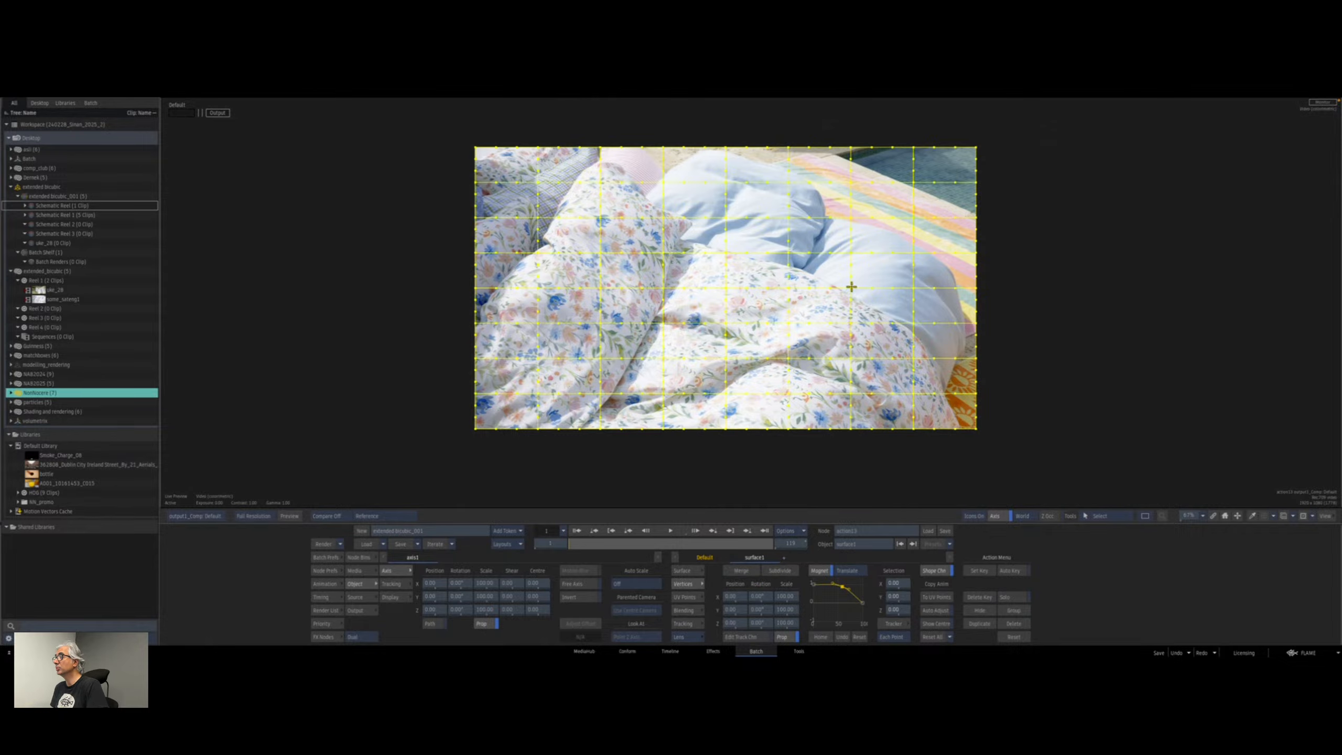
{"action": "left_click_drag", "start_coordinate": [851, 287], "coordinate": [778, 331]}
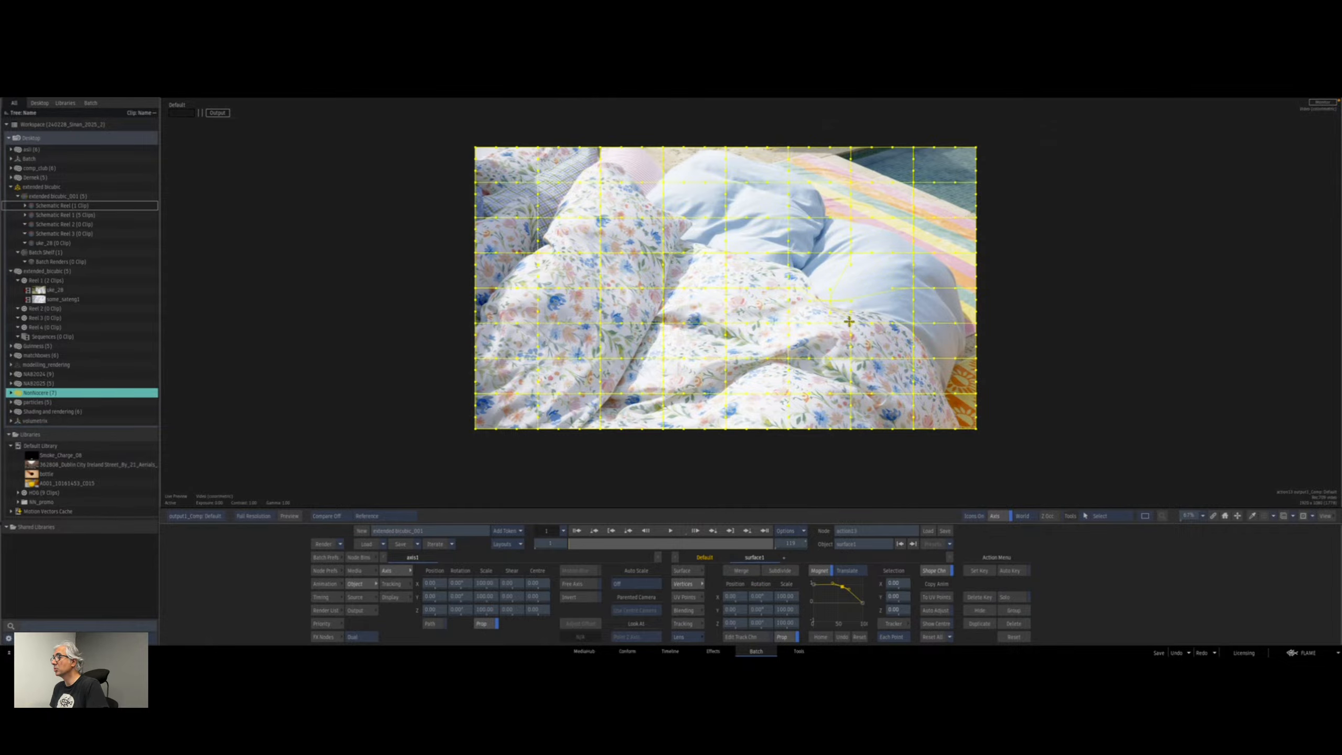
{"action": "key", "text": "ctrl+z"}
{"action": "key", "text": "ctrl+z"}
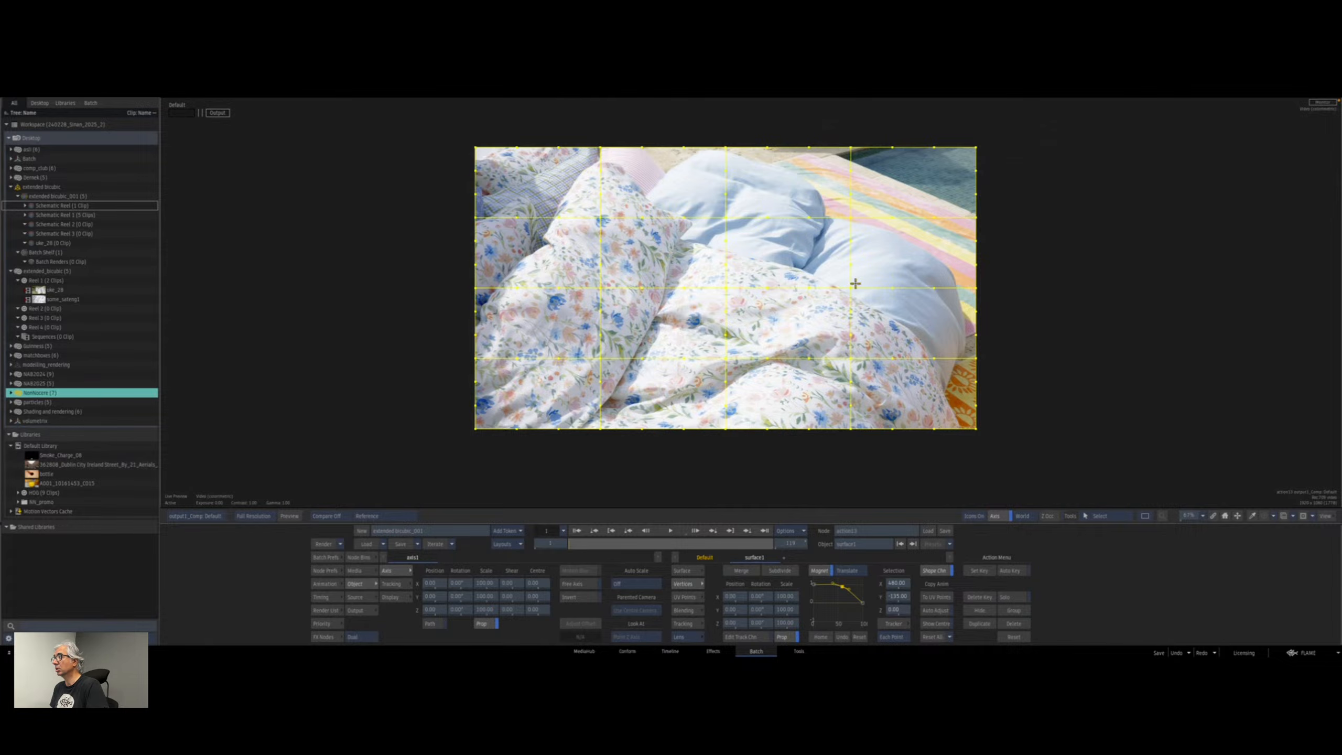
Pull two inner vertices on the grid's middle row toward the left, and test the warp by subdividing once and merging back.
{"action": "left_click_drag", "start_coordinate": [851, 288], "coordinate": [782, 326]}
{"action": "left_click_drag", "start_coordinate": [724, 289], "coordinate": [669, 291]}
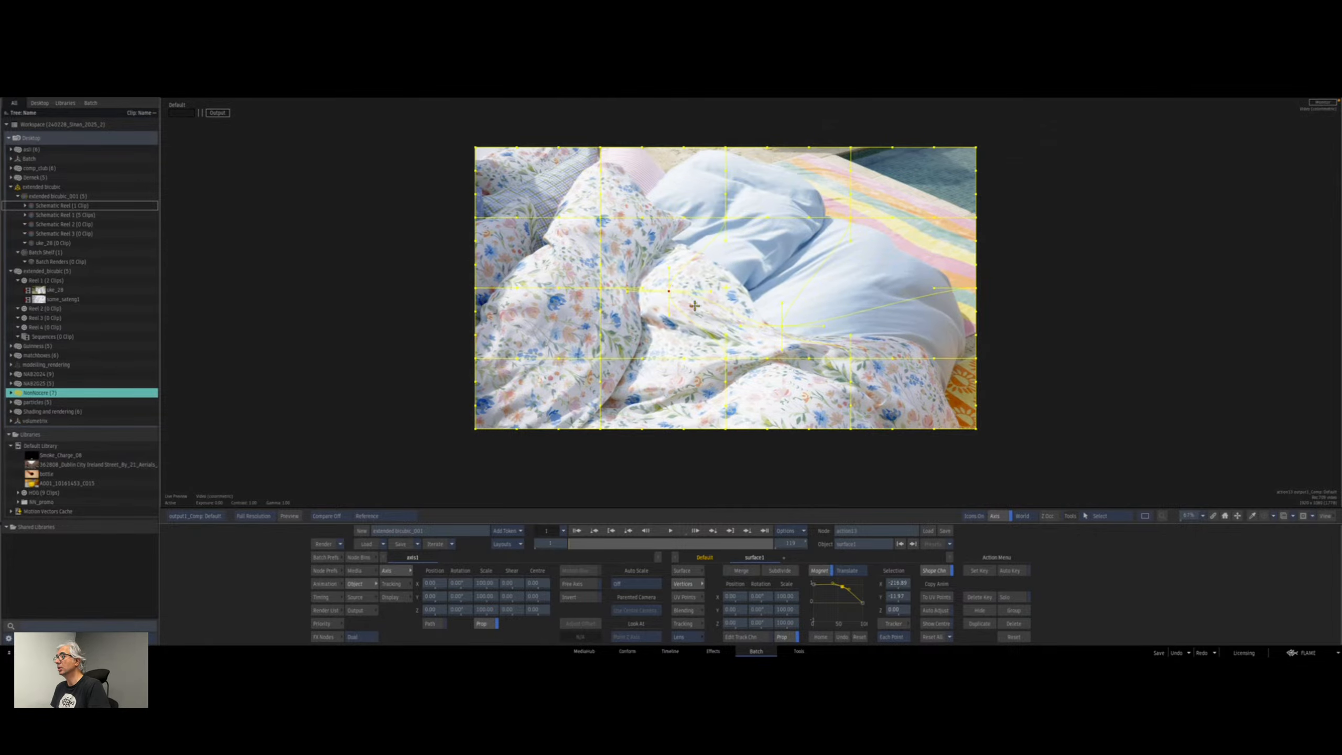
{"action": "left_click", "coordinate": [784, 571]}
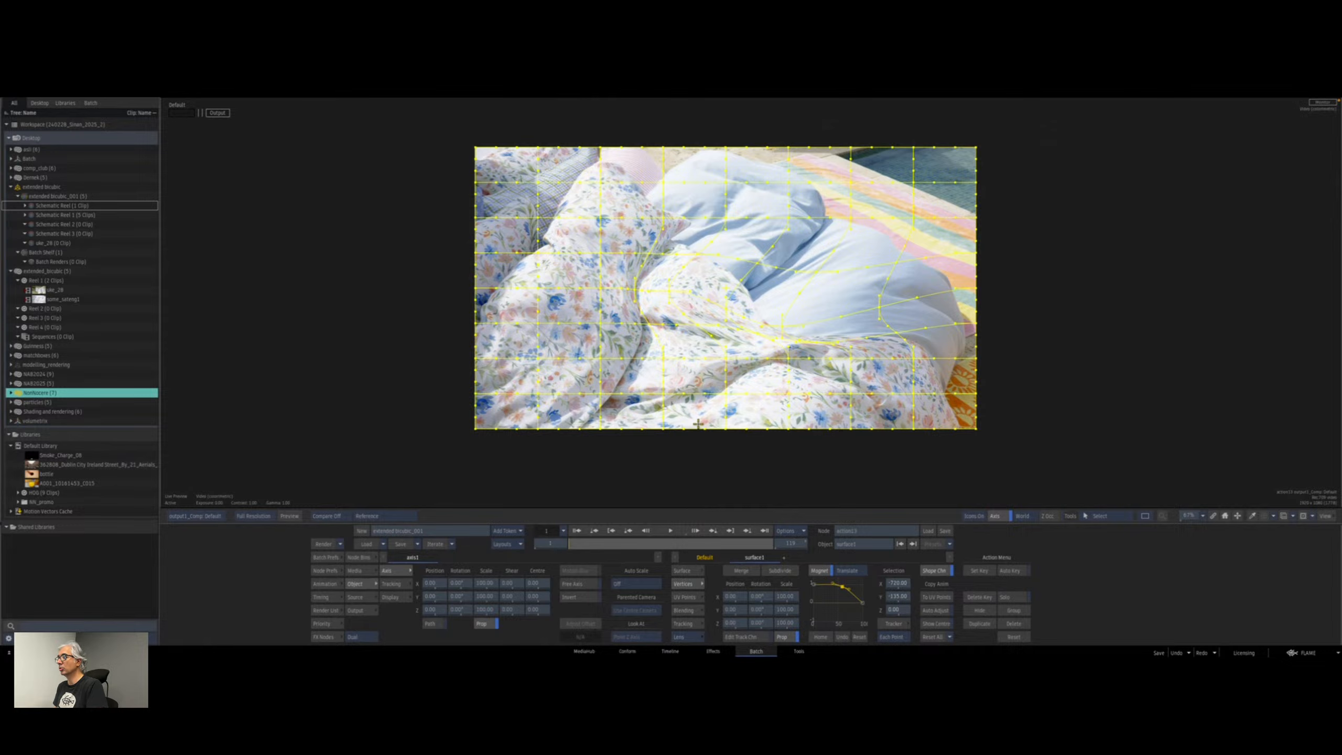
{"action": "left_click", "coordinate": [742, 570]}
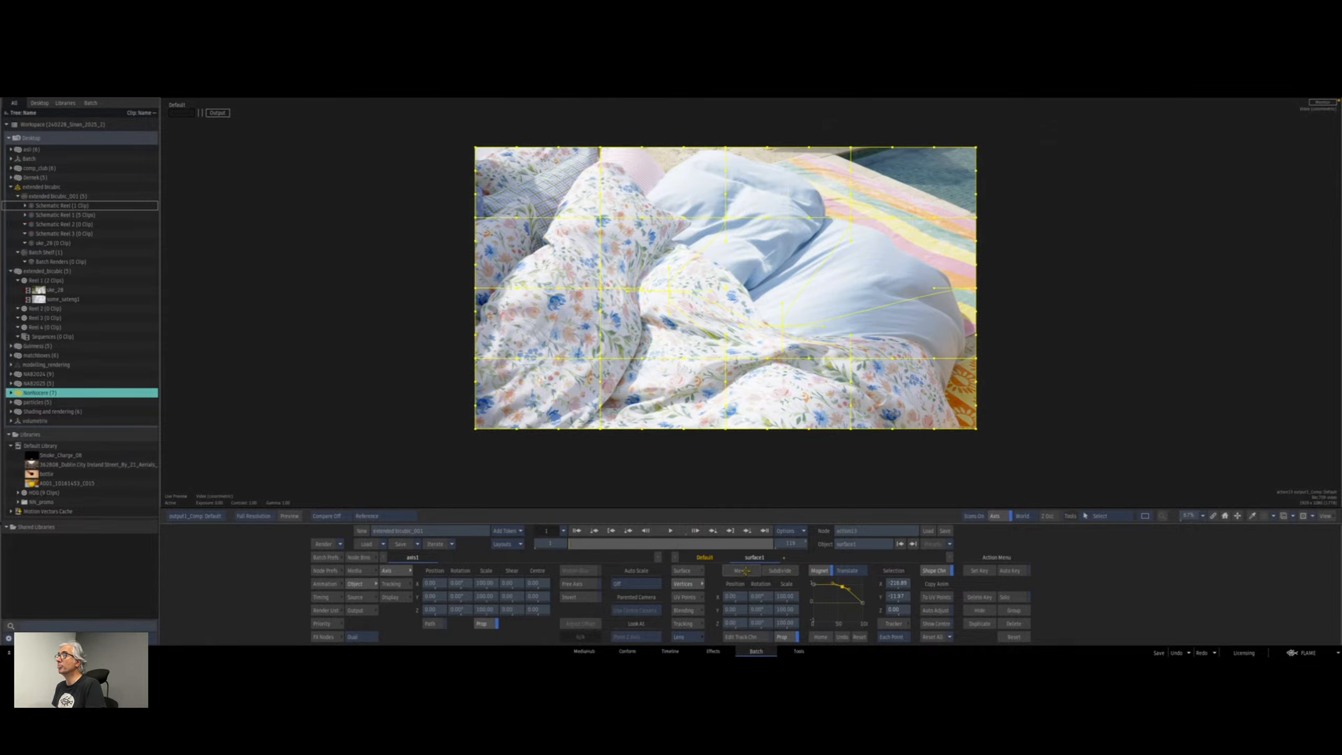
Move the two displaced vertices back to their regular grid positions and reset the magnet falloff curve.
{"action": "left_click_drag", "start_coordinate": [783, 327], "coordinate": [838, 285]}
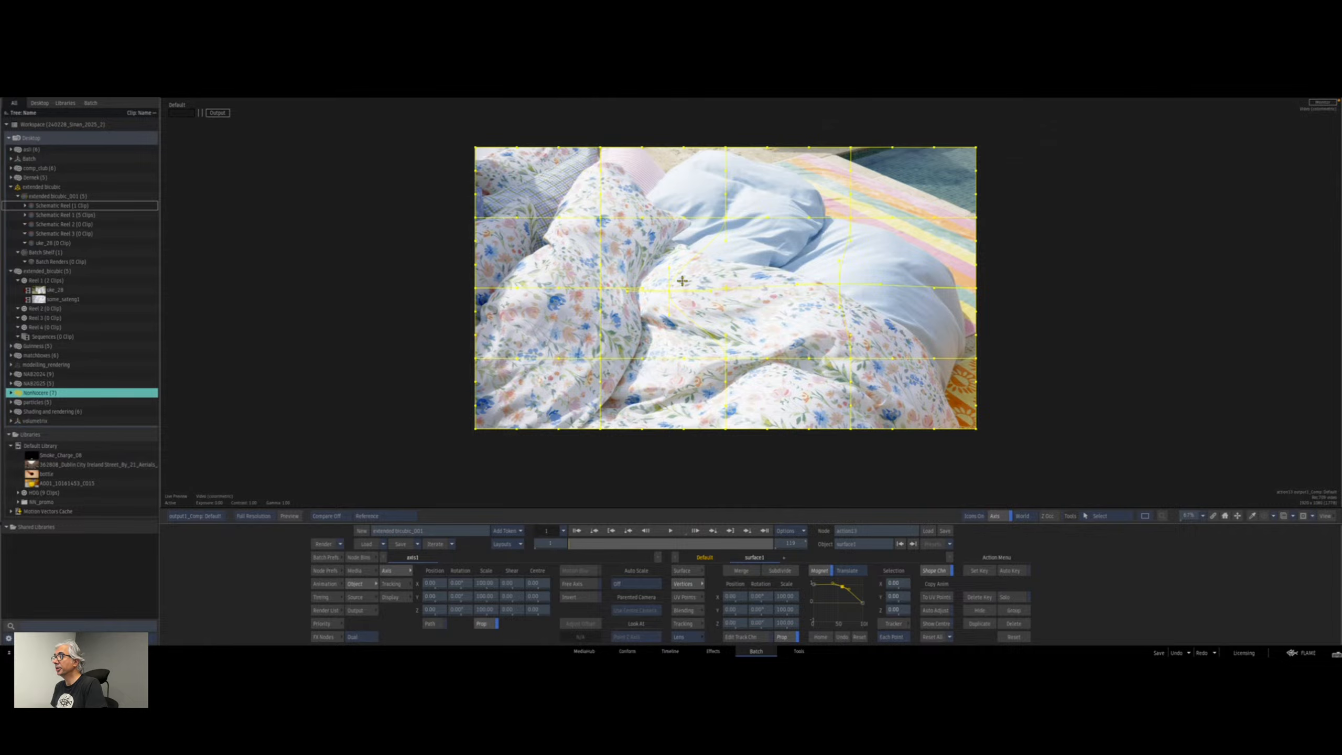
{"action": "left_click_drag", "start_coordinate": [669, 291], "coordinate": [724, 288]}
{"action": "mouse_move", "coordinate": [1040, 655]}
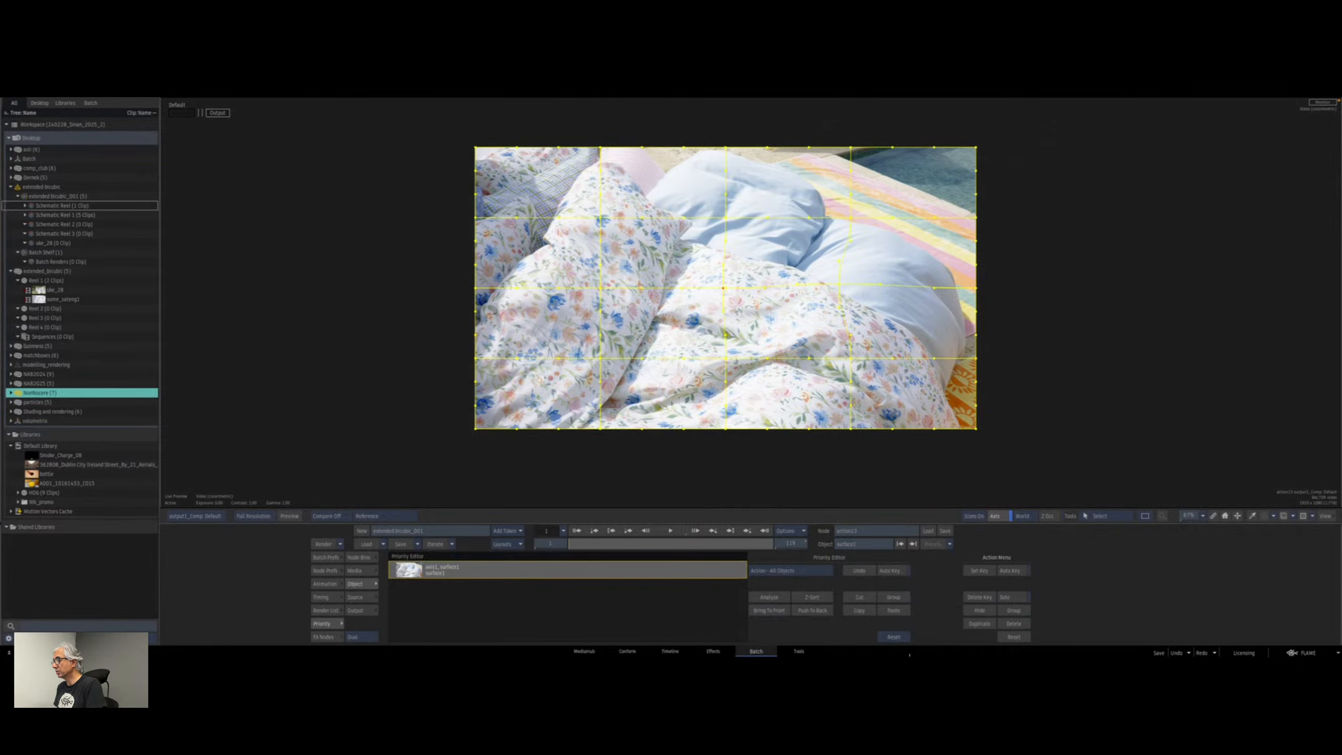
{"action": "left_click", "coordinate": [1016, 637]}
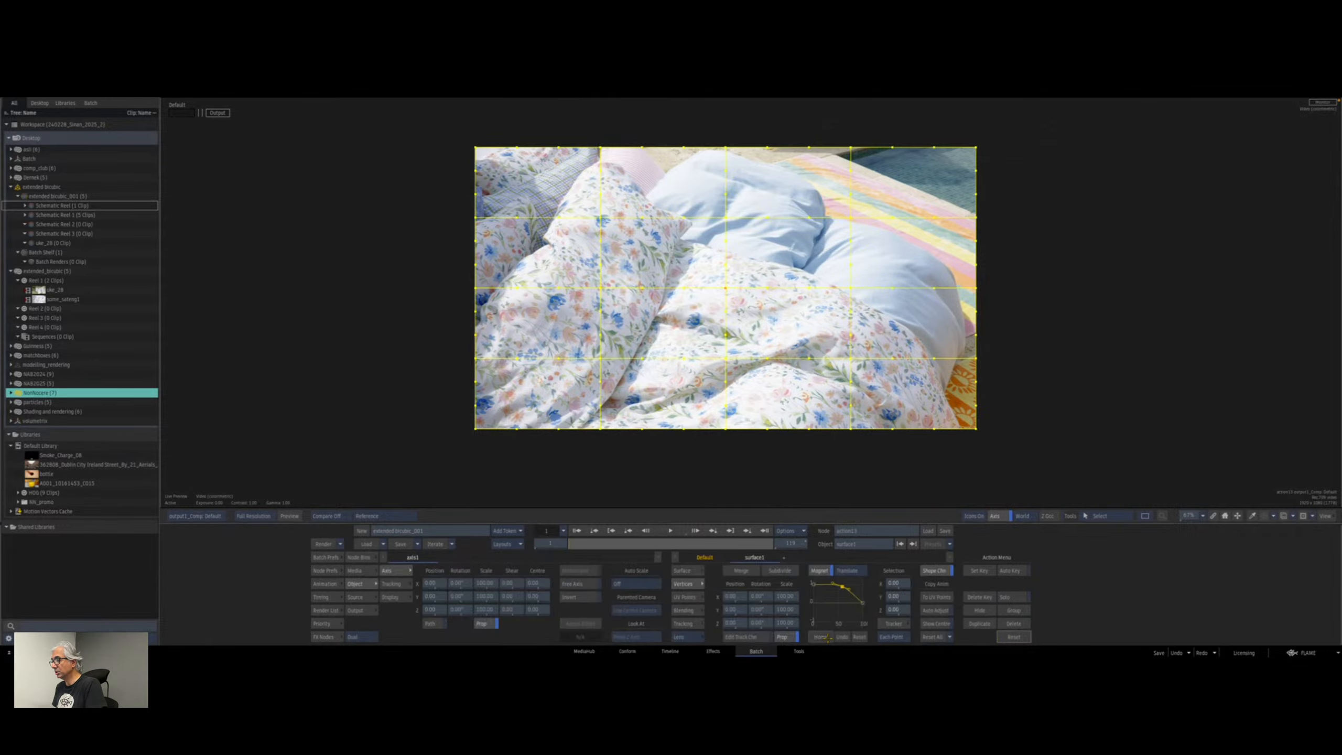
{"action": "left_click", "coordinate": [861, 638]}
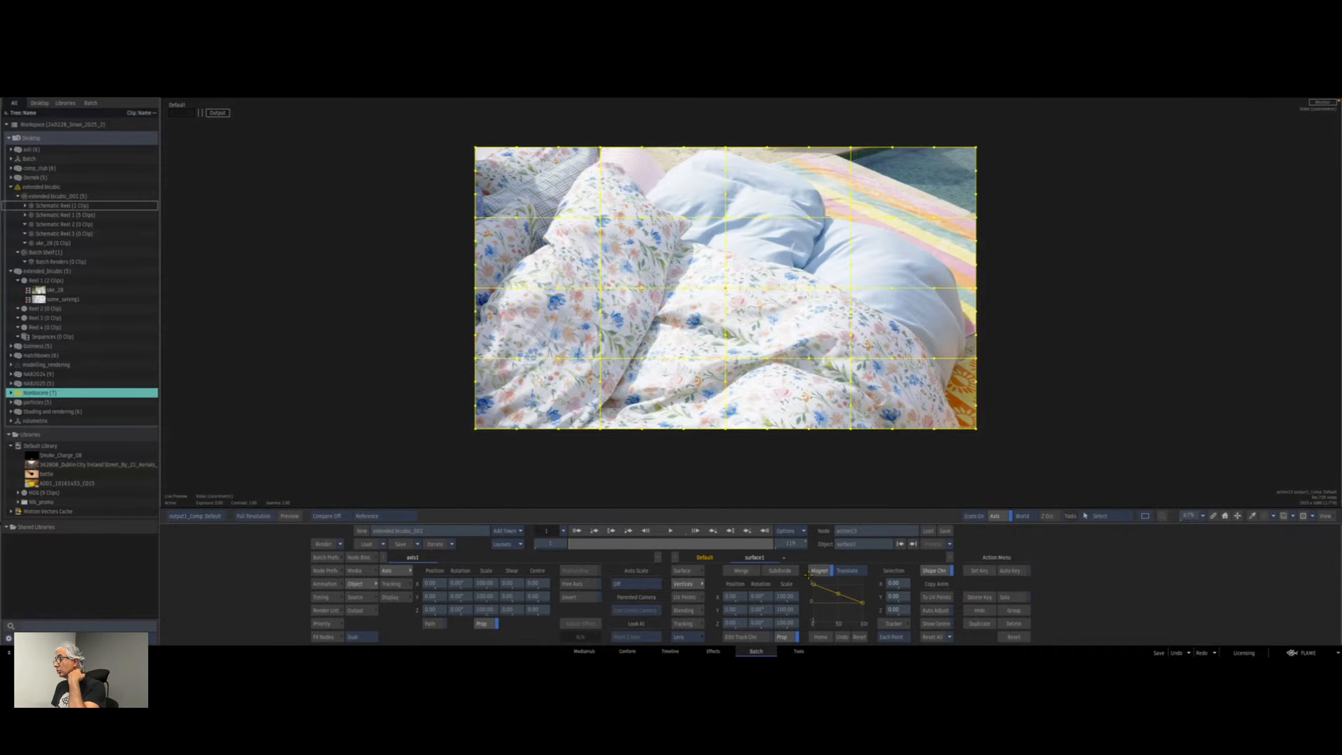
Subdivide the surface repeatedly into a very dense vertex grid, and undo the last subdivision.
{"action": "left_click", "coordinate": [782, 570]}
{"action": "left_click", "coordinate": [784, 570]}
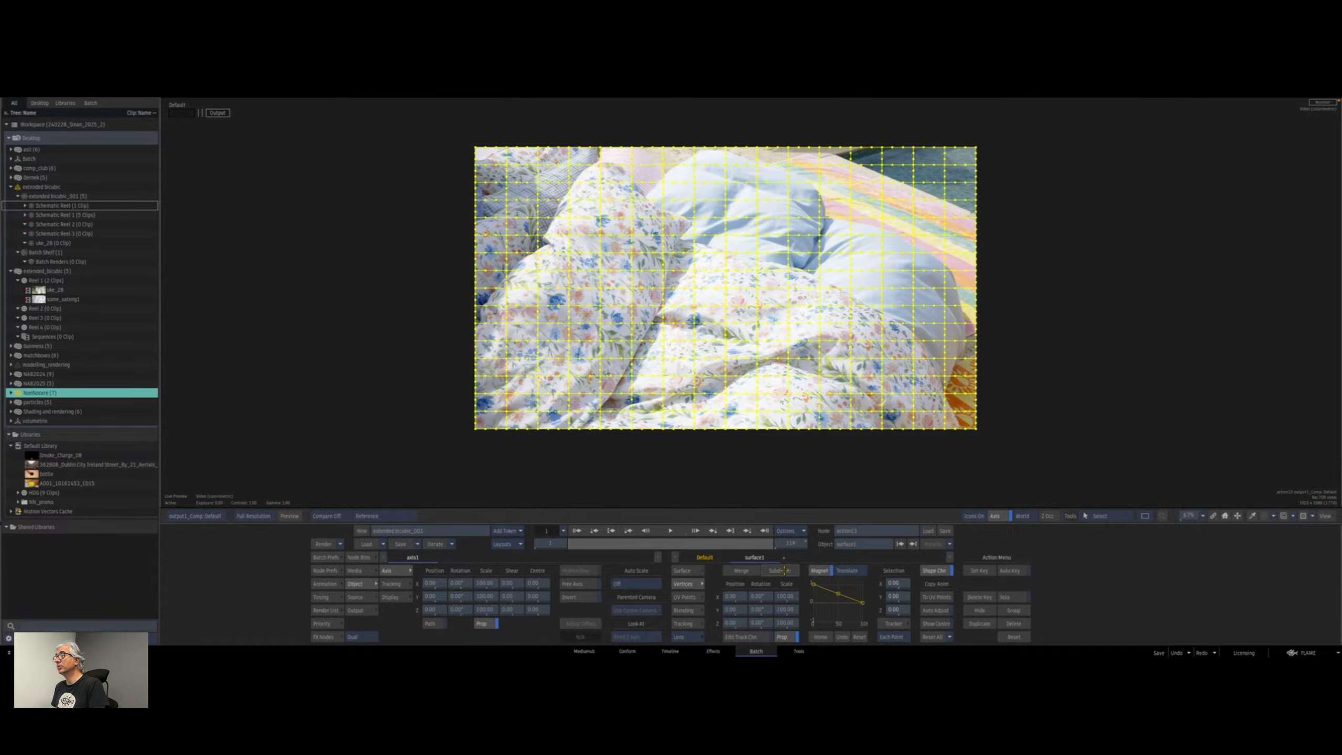
{"action": "left_click", "coordinate": [788, 570]}
{"action": "left_click", "coordinate": [783, 571]}
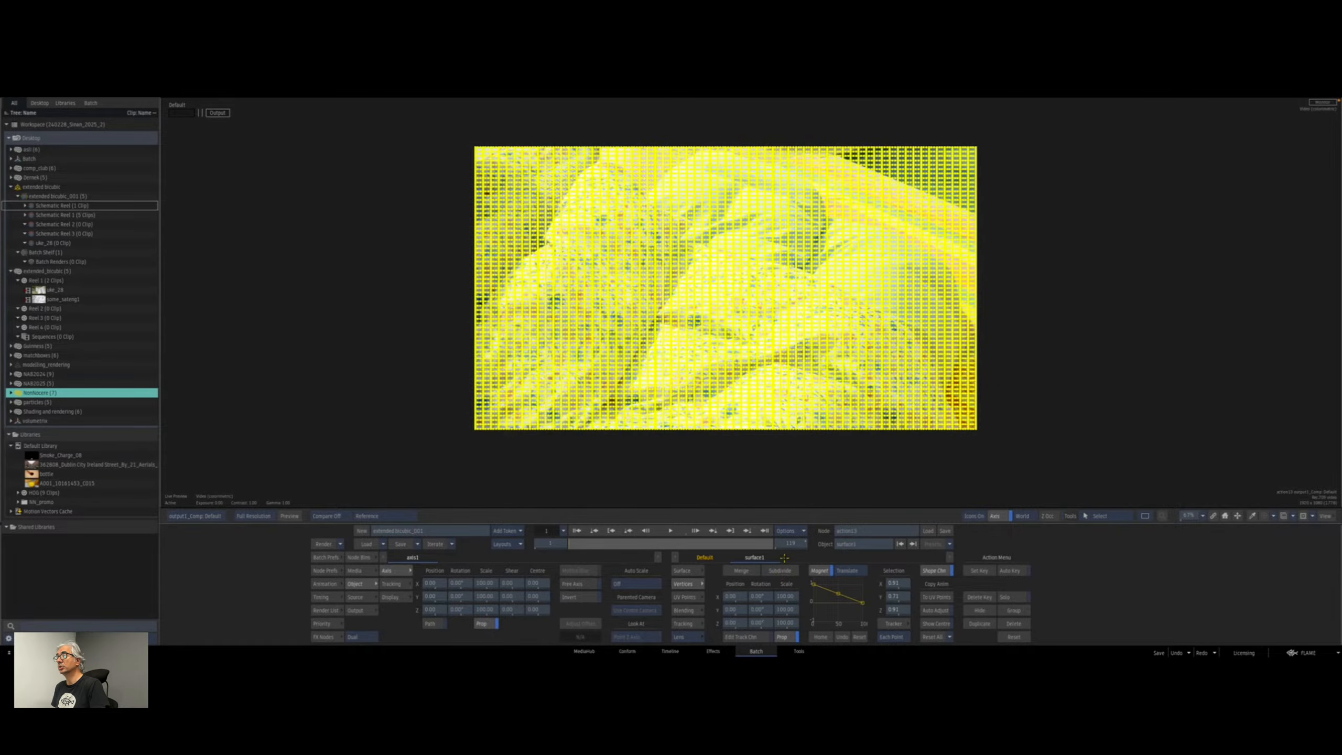
{"action": "left_click_drag", "start_coordinate": [703, 364], "coordinate": [753, 313]}
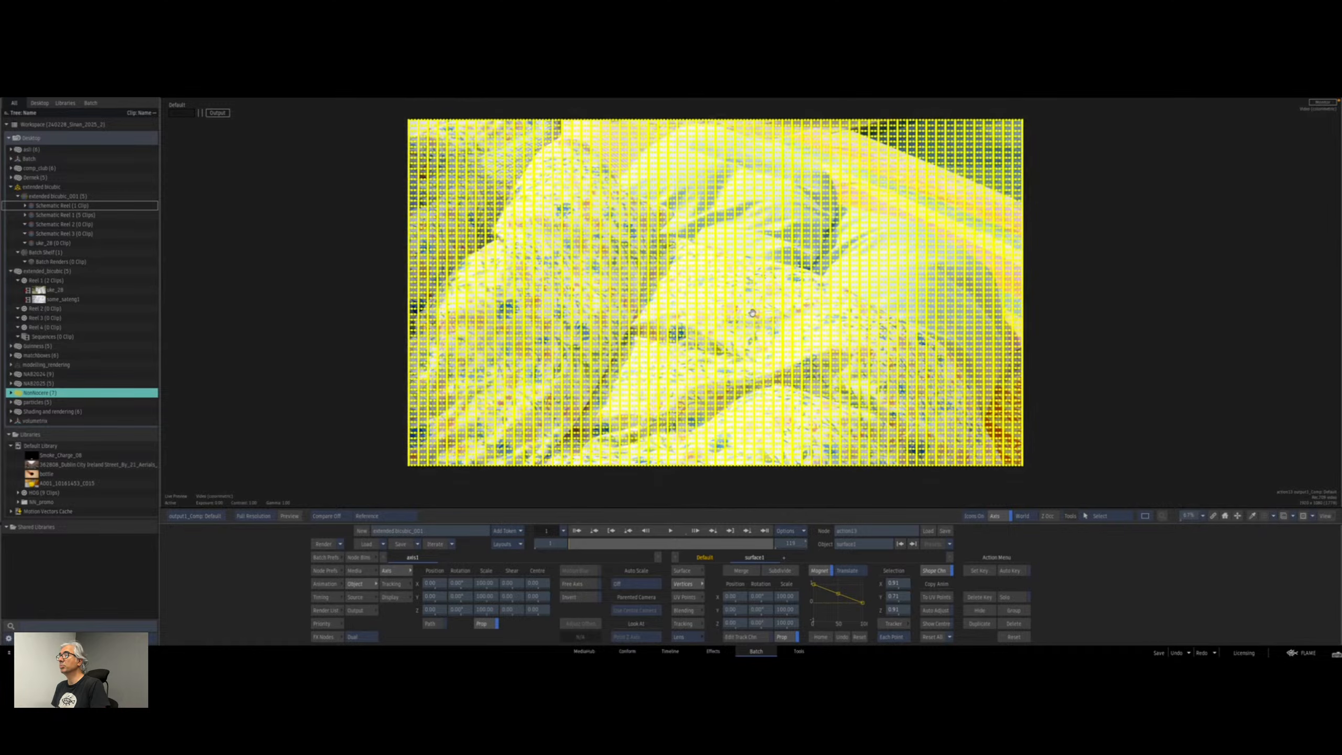
{"action": "left_click", "coordinate": [782, 569]}
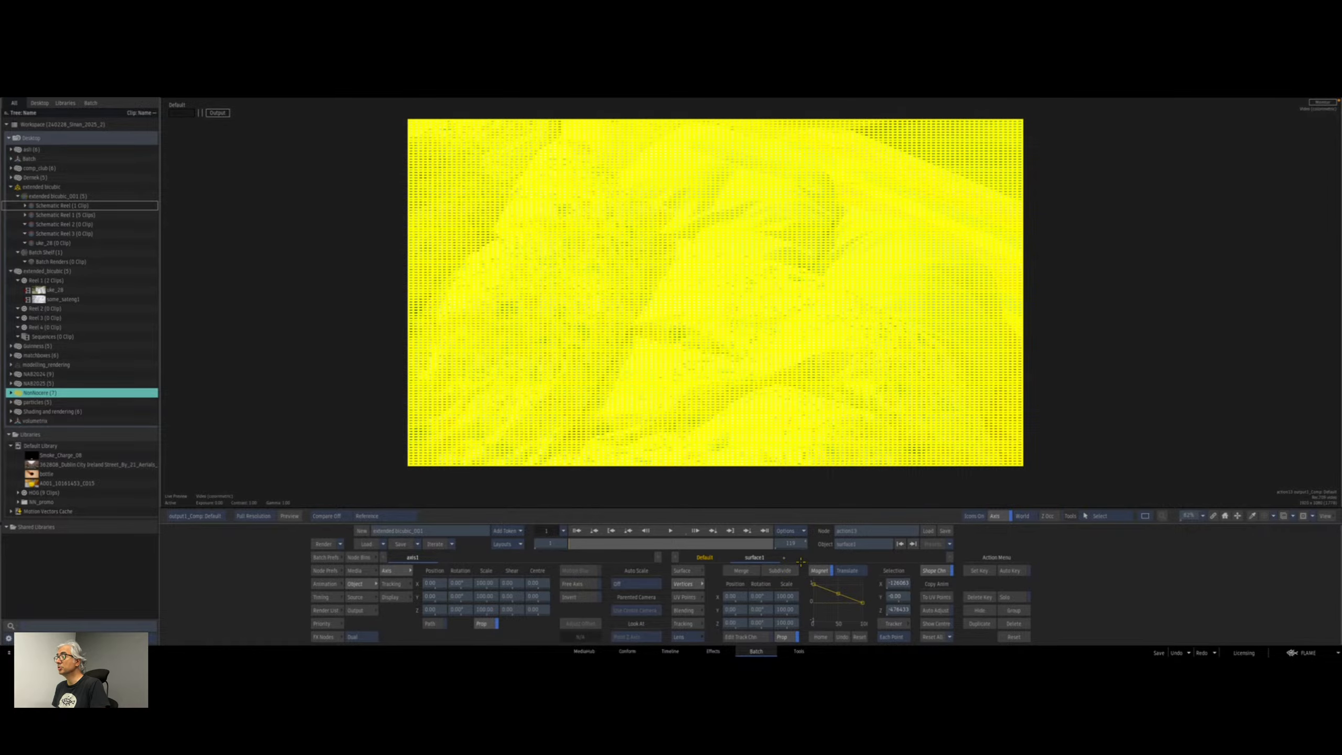
{"action": "left_click", "coordinate": [789, 570]}
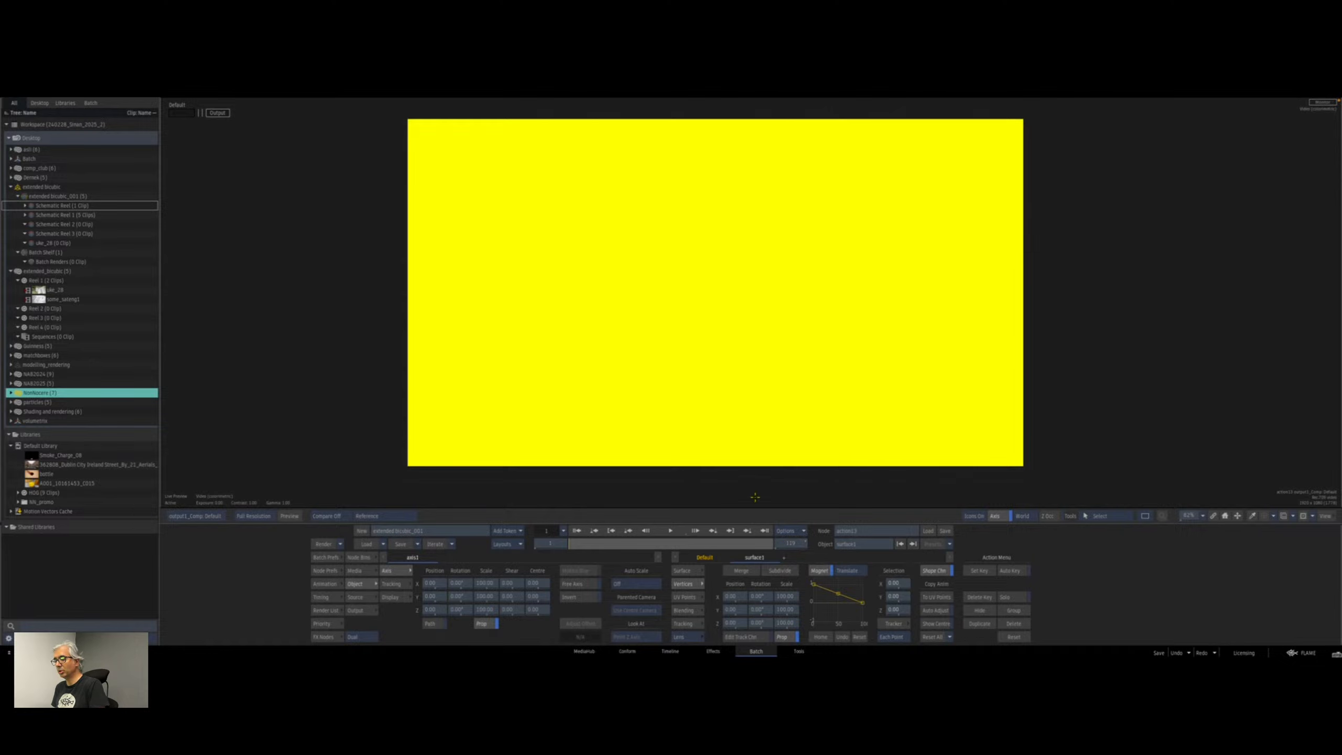
{"action": "key", "text": "ctrl+z"}
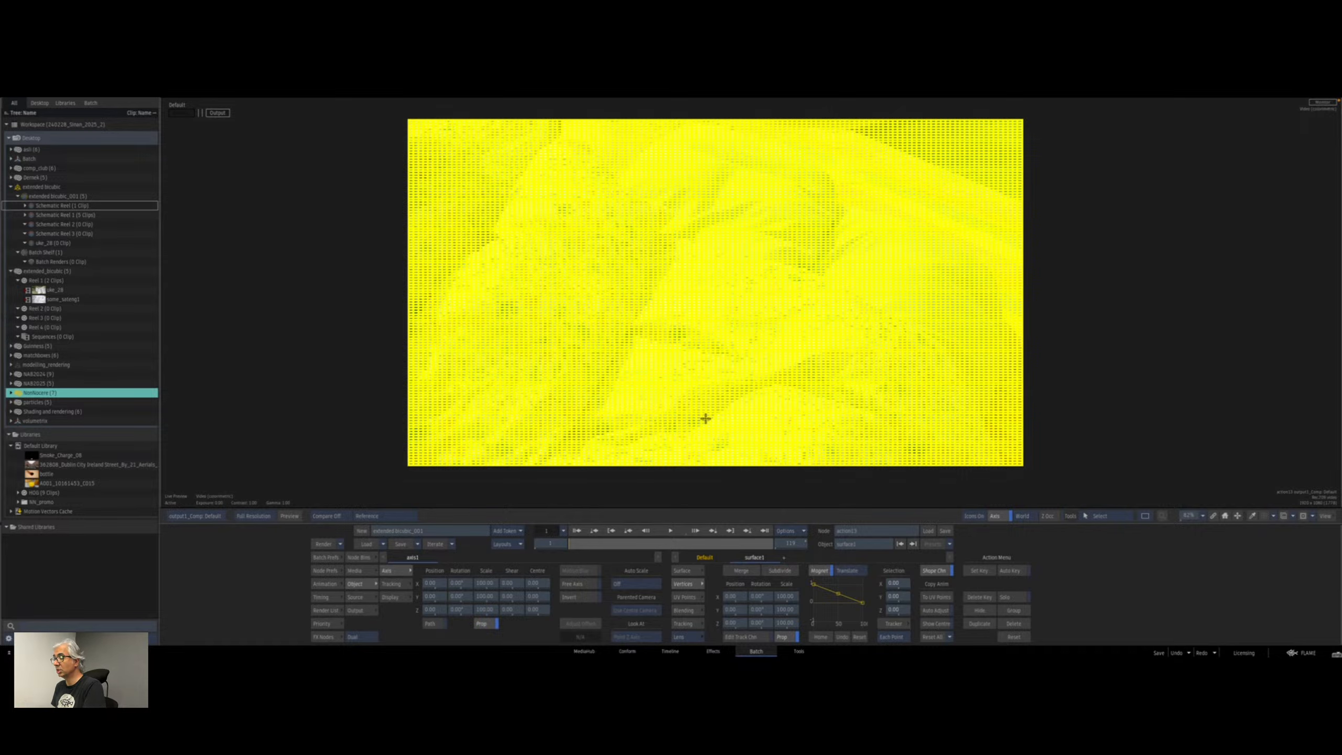
Activate the Magnet tool and shrink its sphere of influence over the dense vertex grid.
{"action": "key", "text": "m"}
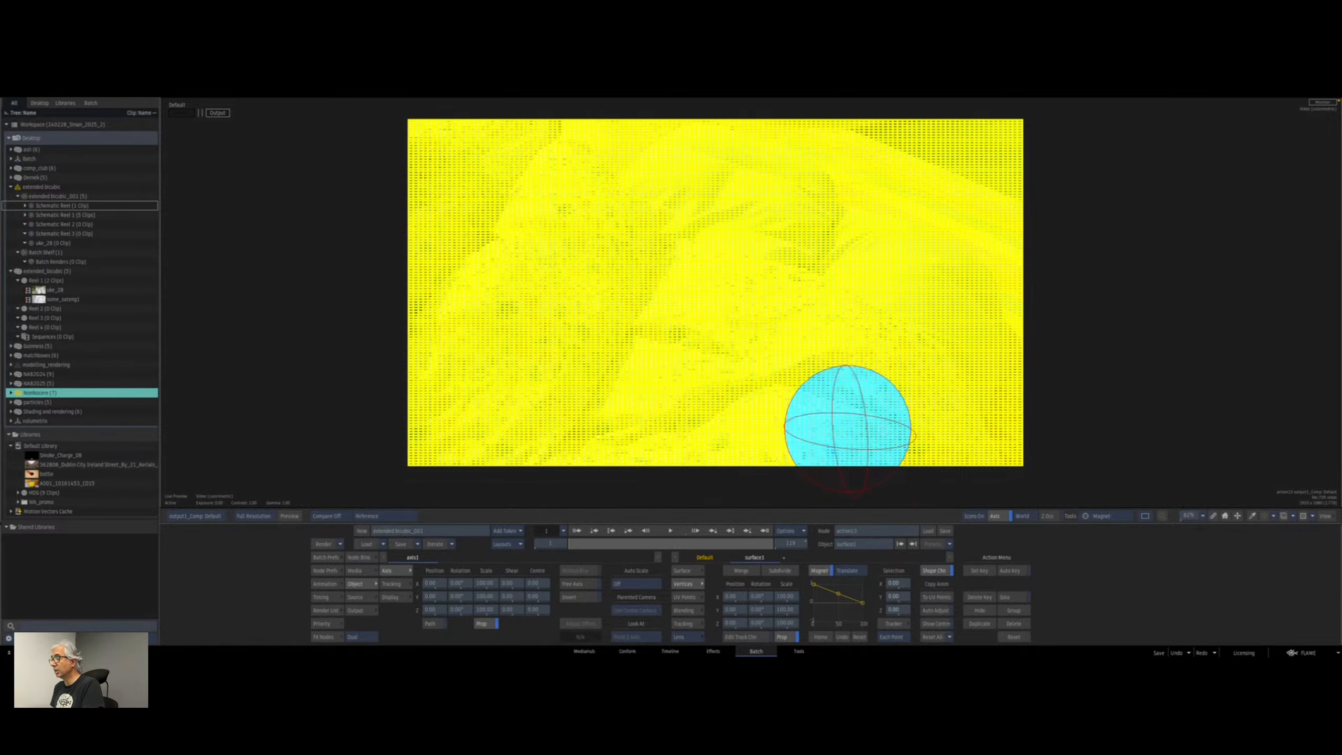
{"action": "right_click", "coordinate": [1093, 513]}
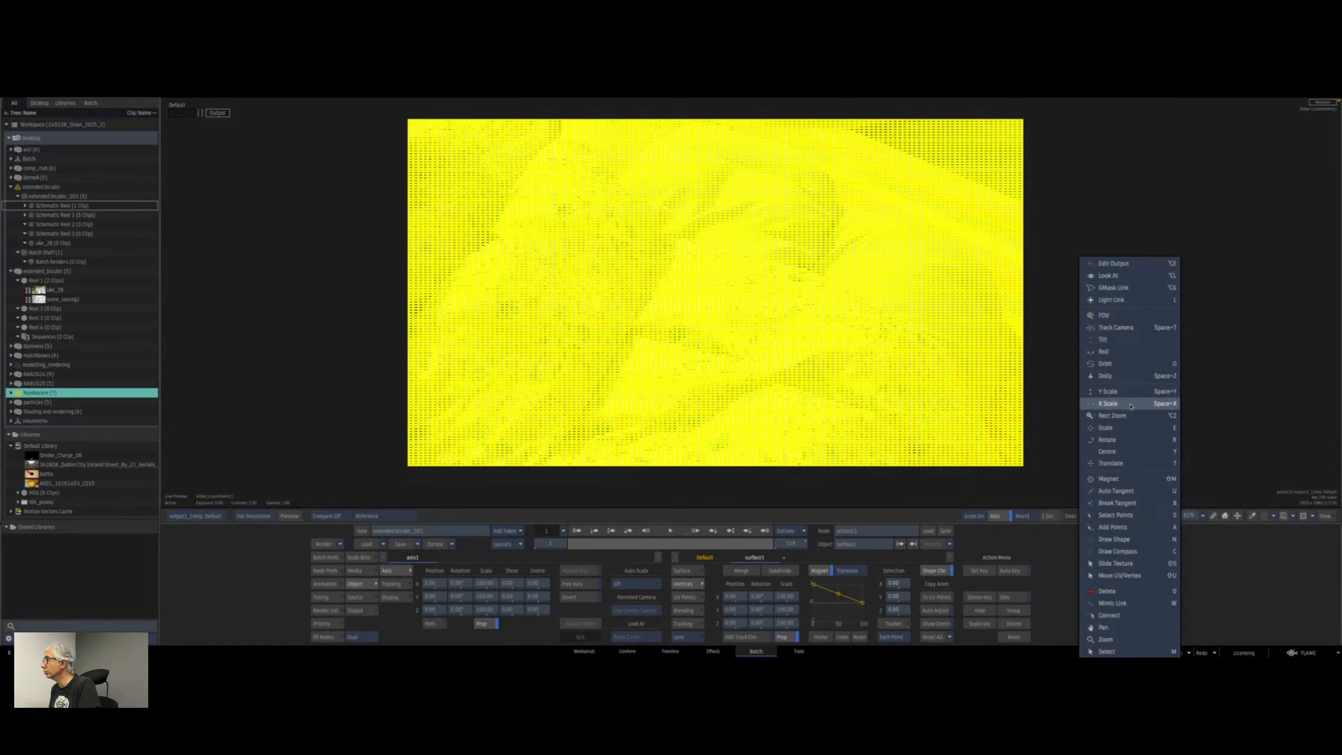
{"action": "left_click", "coordinate": [1099, 481]}
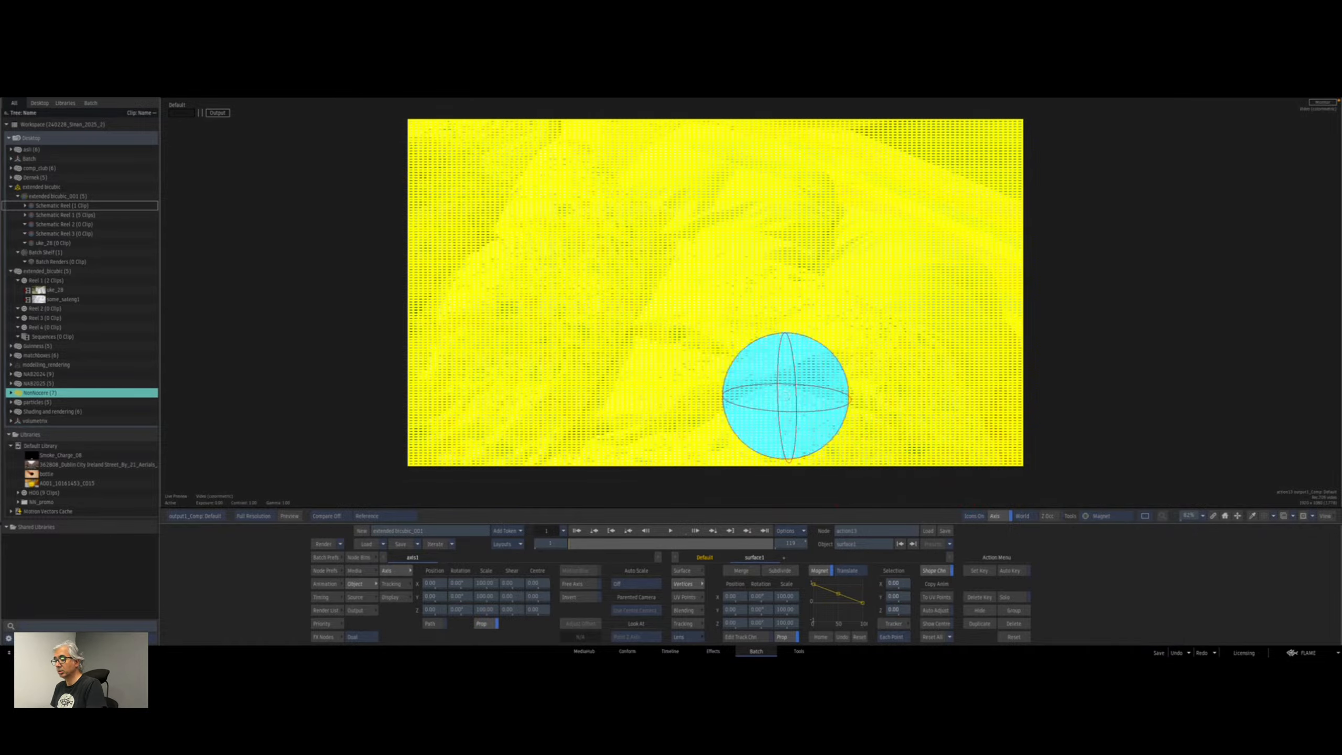
{"action": "key", "text": "Escape"}
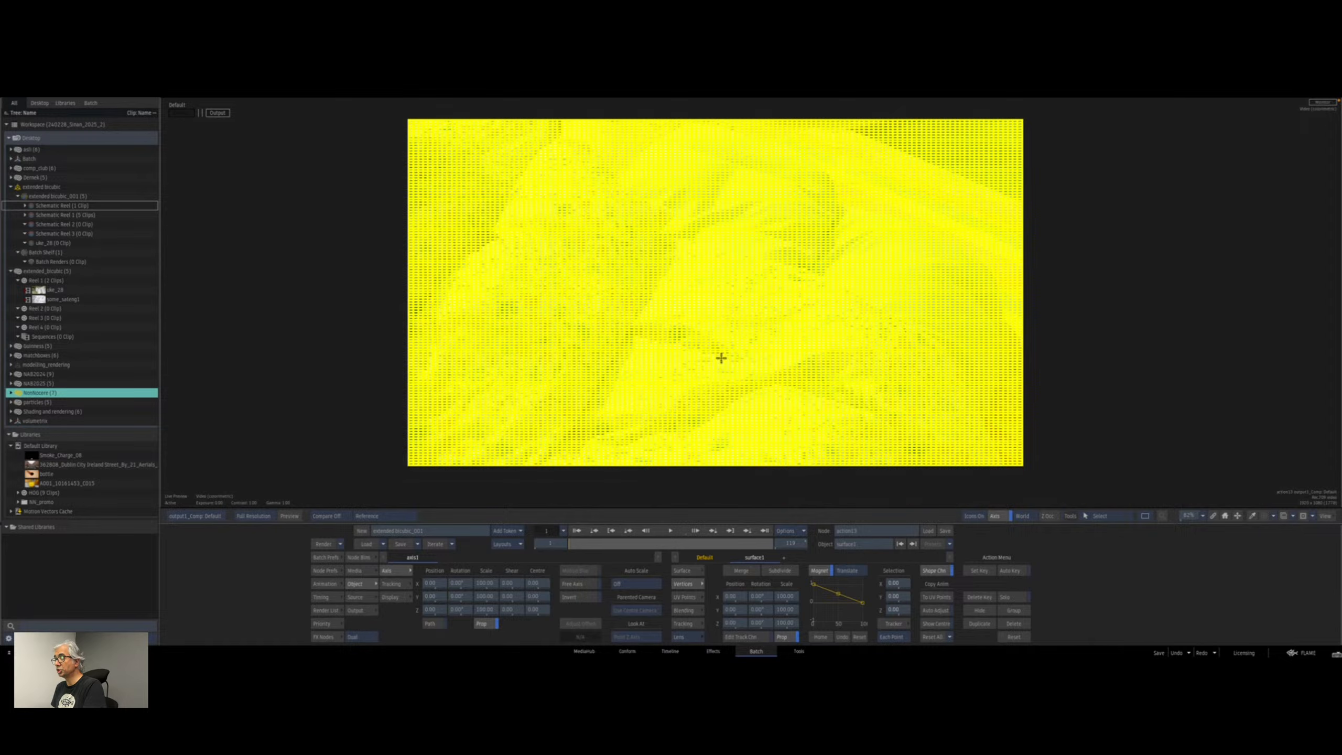
{"action": "key", "text": "m"}
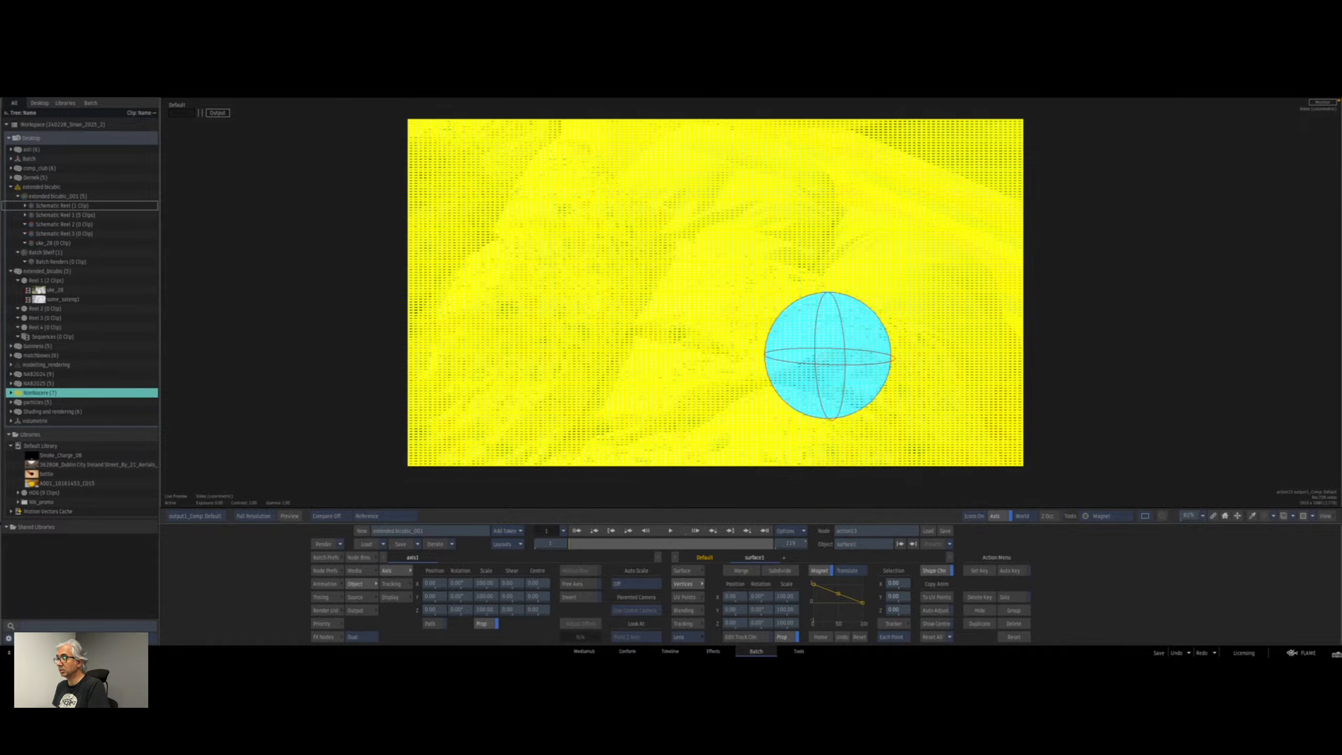
{"action": "left_click_drag", "start_coordinate": [828, 356], "coordinate": [776, 354]}
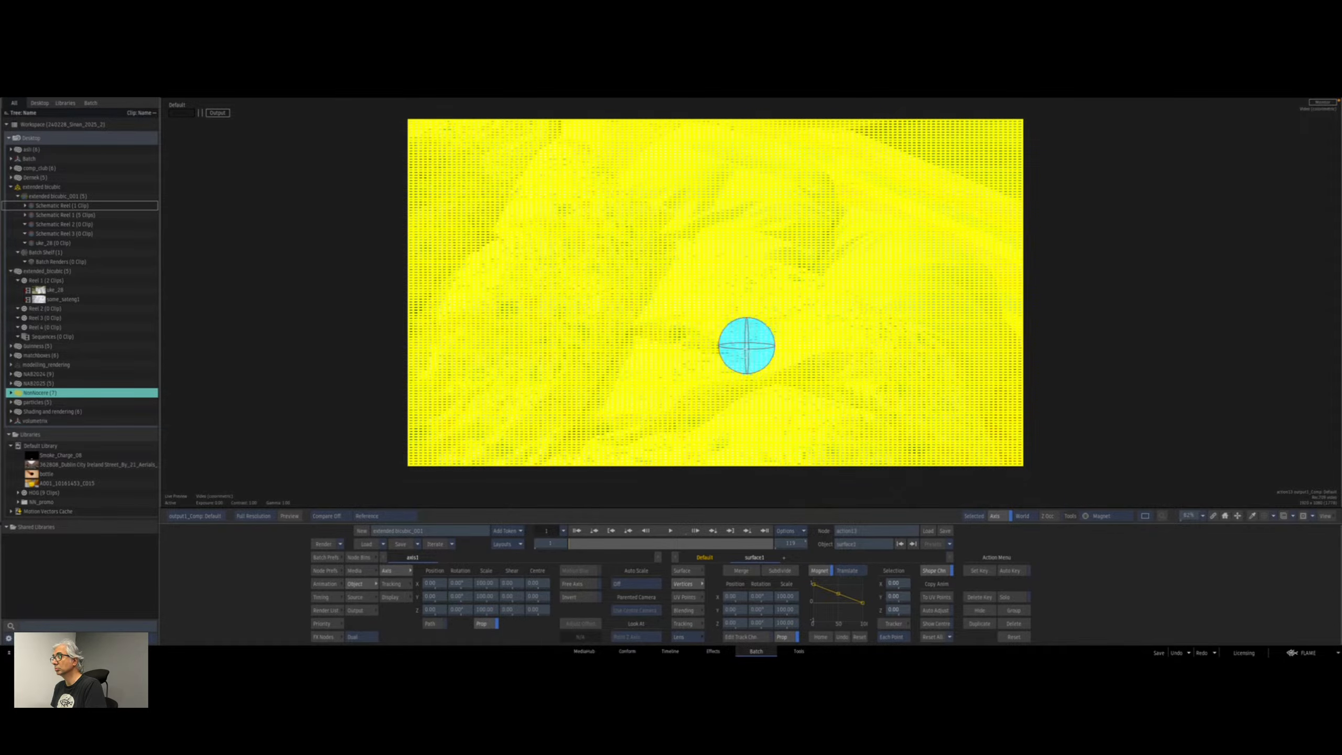
Nudge a small area near the duvet's upper edge with the magnet while the vertices are hidden, and show the vertices again.
{"action": "key", "text": "shift+i"}
{"action": "key", "text": "shift+i"}
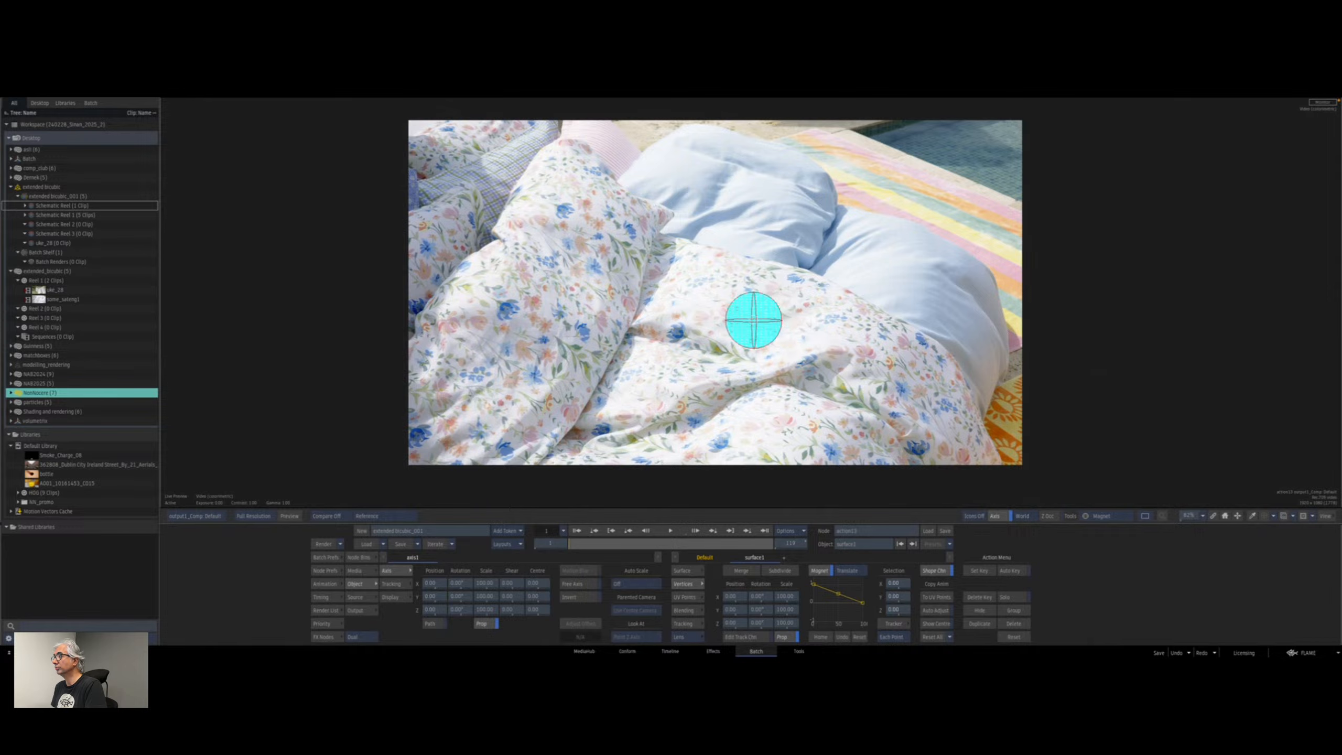
{"action": "mouse_move", "coordinate": [805, 274]}
{"action": "left_mouse_down"}
{"action": "mouse_move", "coordinate": [807, 240]}
{"action": "mouse_move", "coordinate": [824, 269]}
{"action": "mouse_move", "coordinate": [799, 279]}
{"action": "left_mouse_up"}
{"action": "key", "text": "shift+o"}
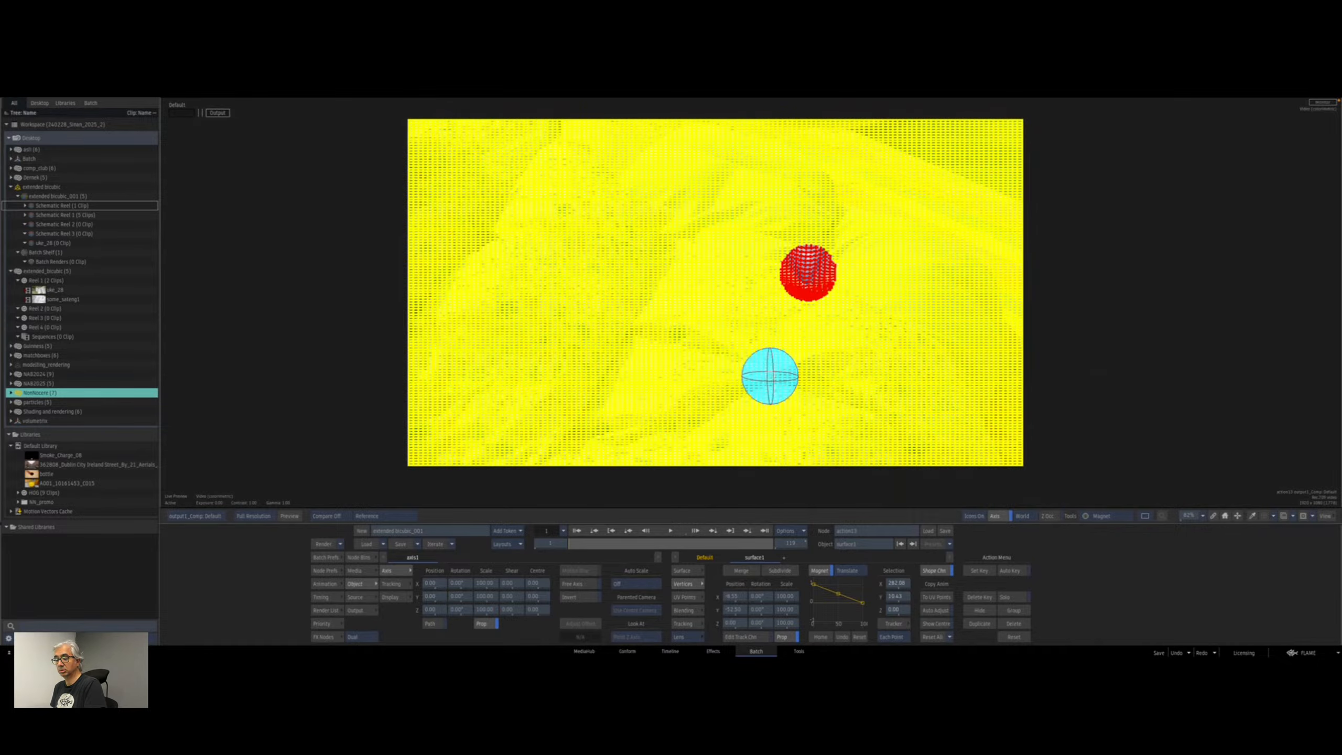
Enlarge the magnet, shift a large area of vertices on the left half of the bedding, and hide the vertex overlay.
{"action": "left_click_drag", "start_coordinate": [658, 369], "coordinate": [722, 375]}
{"action": "left_click_drag", "start_coordinate": [613, 268], "coordinate": [588, 280]}
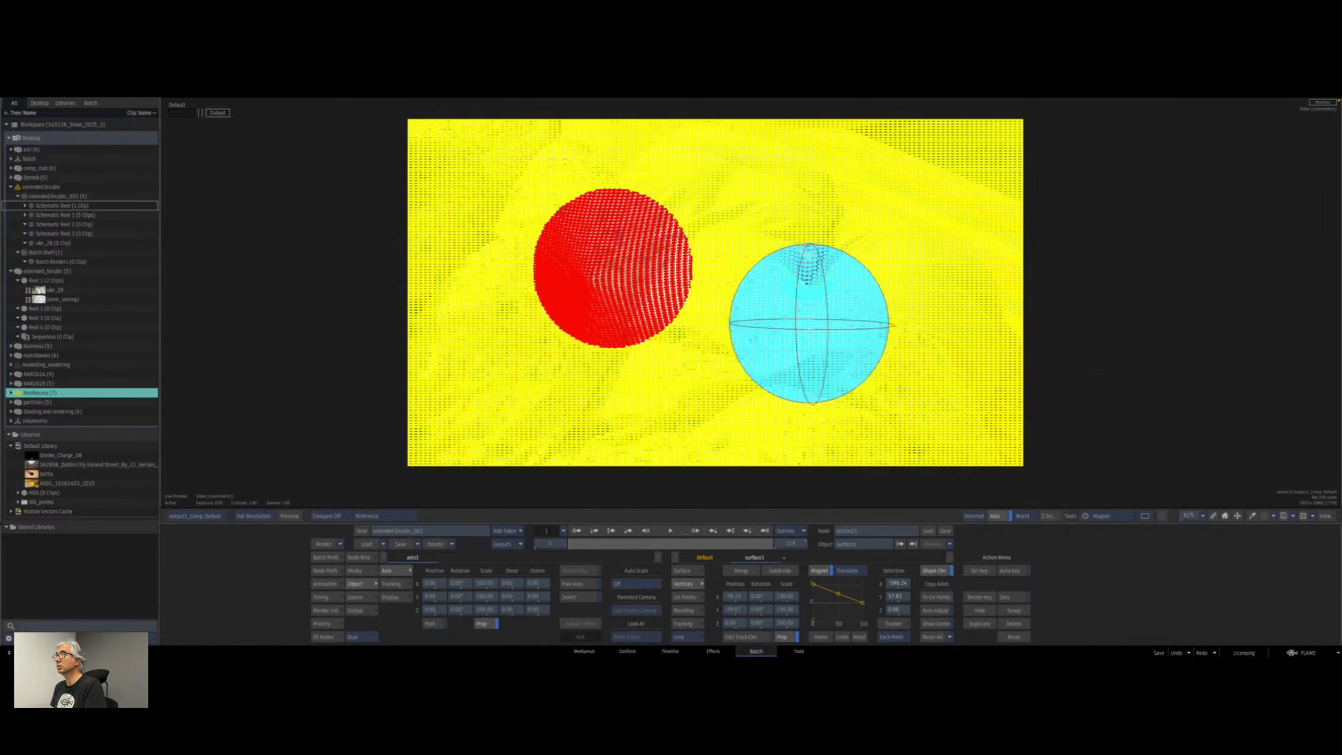
{"action": "key", "text": "shift+i"}
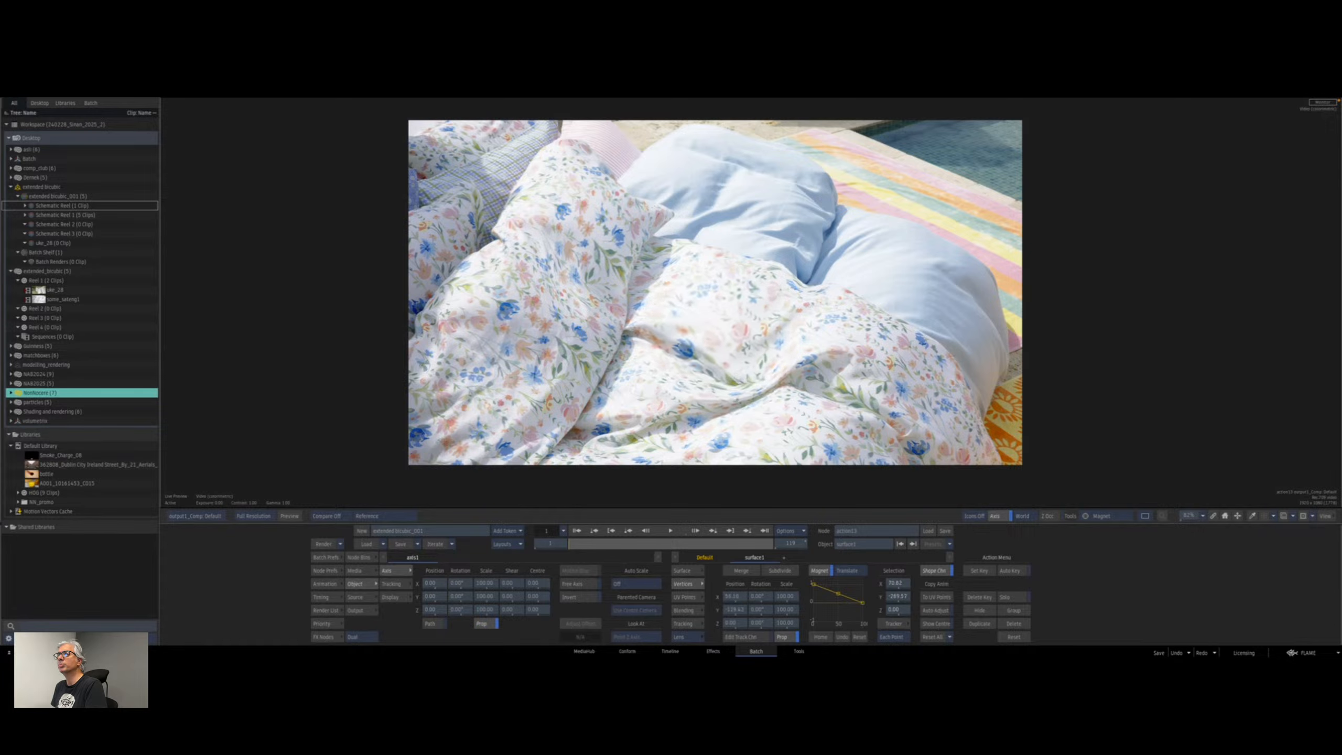
Pull vertices on the duvet and right pillow with the magnet, reshaping its falloff curve to a steep profile and to a rounded one.
{"action": "left_click_drag", "start_coordinate": [737, 369], "coordinate": [737, 369]}
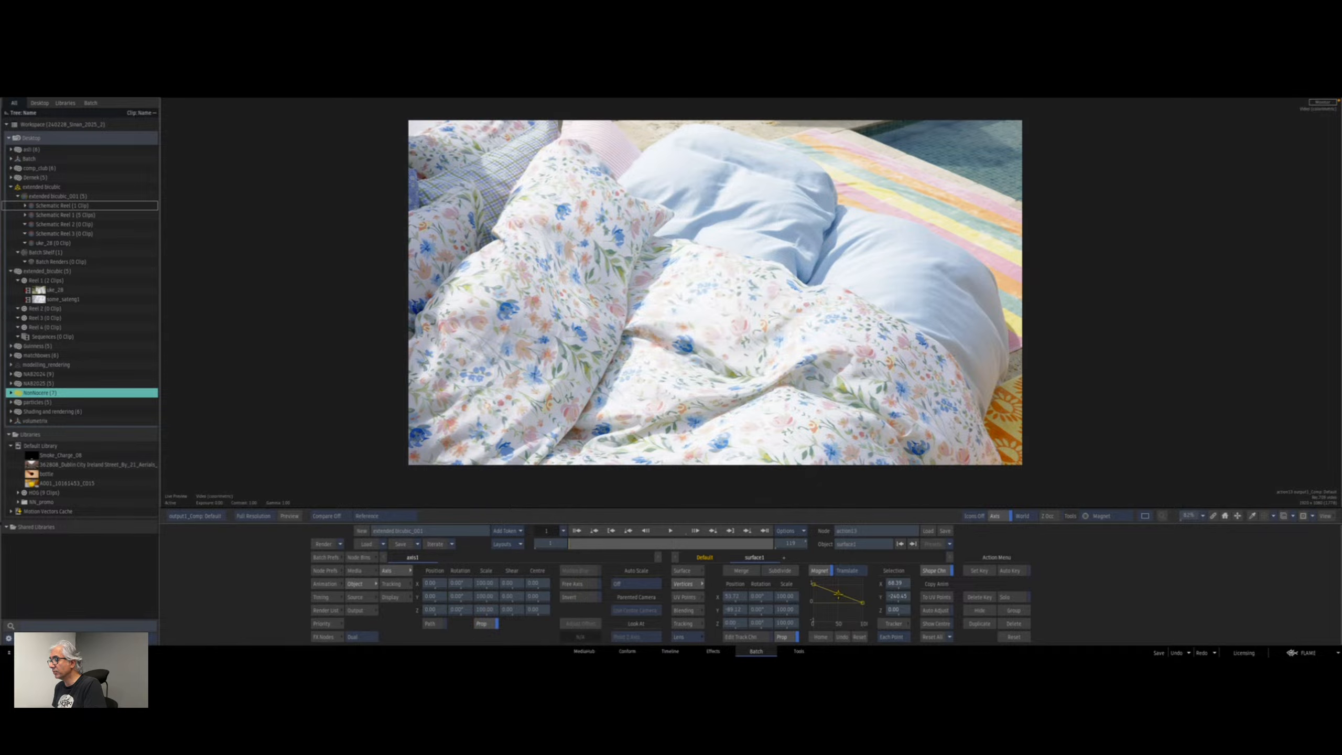
{"action": "left_click_drag", "start_coordinate": [840, 595], "coordinate": [835, 599]}
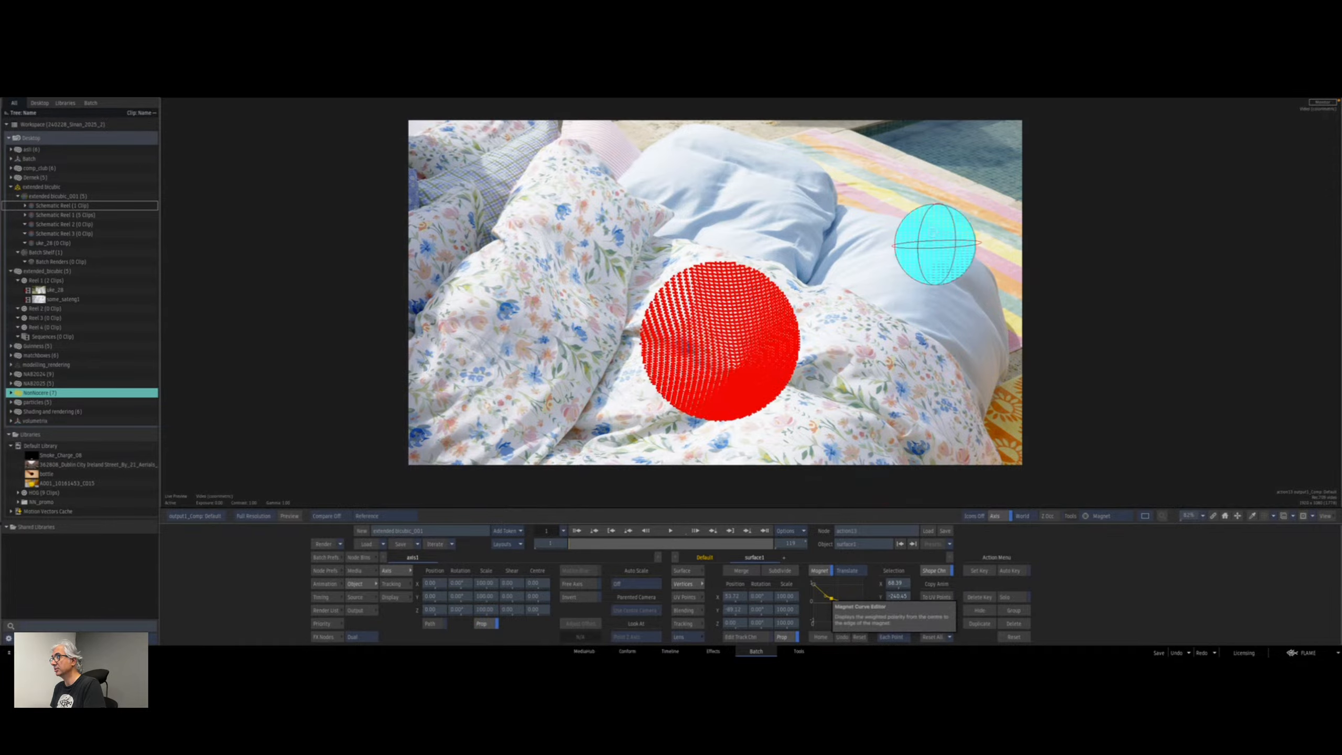
{"action": "left_click_drag", "start_coordinate": [911, 214], "coordinate": [881, 270]}
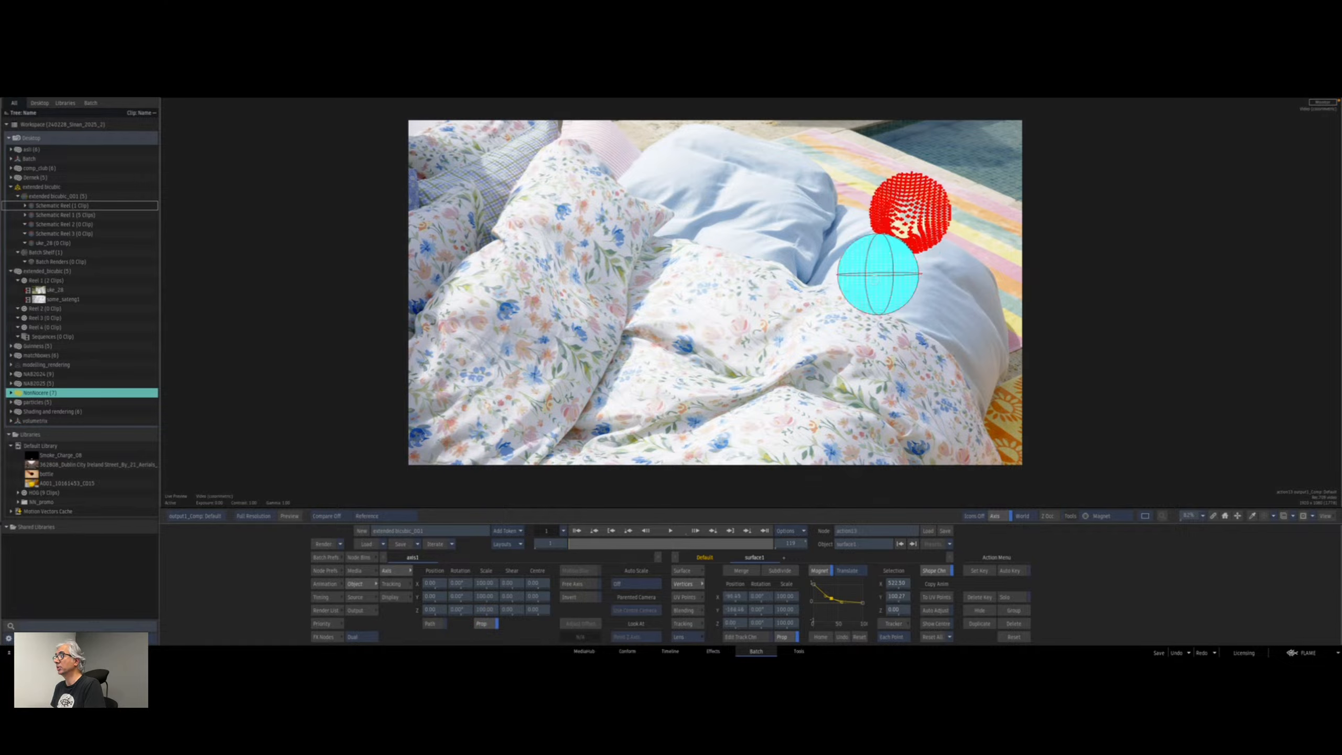
{"action": "left_click_drag", "start_coordinate": [834, 597], "coordinate": [845, 588]}
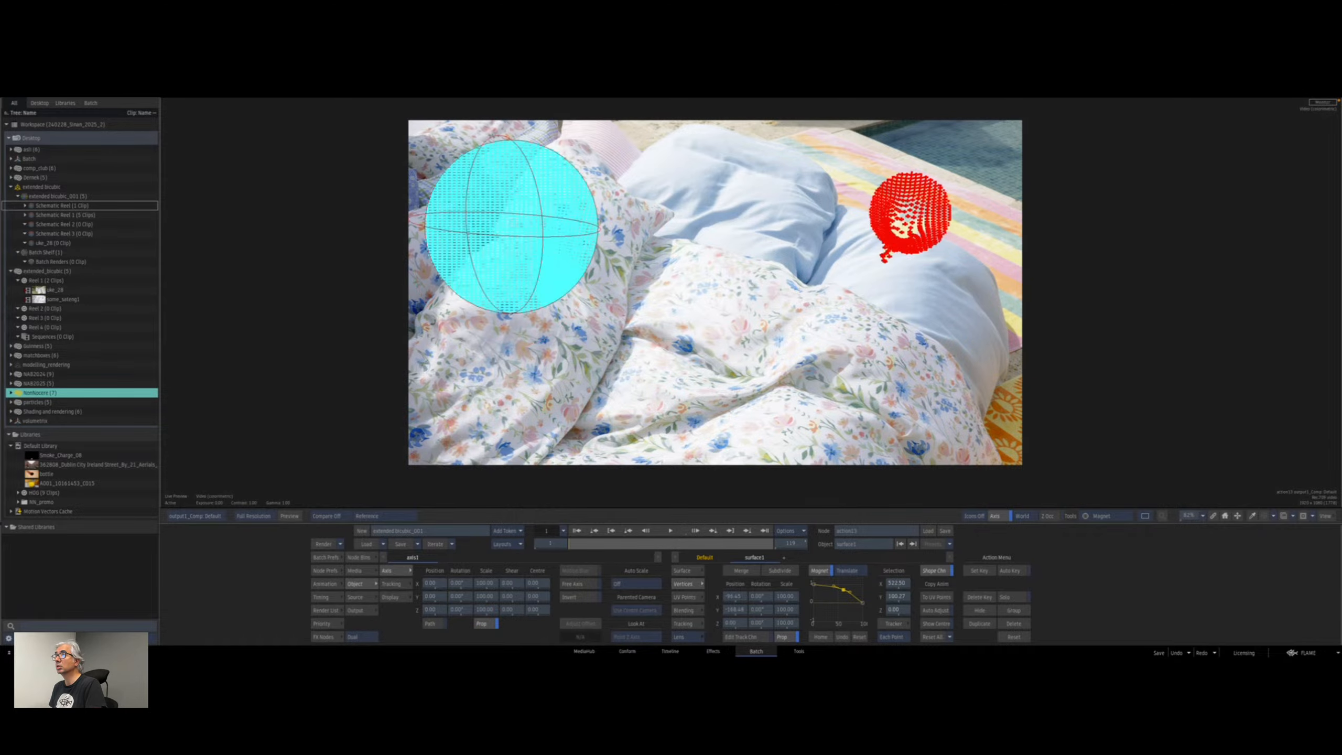
Pull large vertex areas on the upper-left pillow and lower-left duvet with the enlarged magnet, and check the vertex overlay.
{"action": "mouse_move", "coordinate": [515, 212]}
{"action": "left_mouse_down"}
{"action": "mouse_move", "coordinate": [517, 236]}
{"action": "mouse_move", "coordinate": [524, 222]}
{"action": "mouse_move", "coordinate": [491, 219]}
{"action": "left_mouse_up"}
{"action": "left_click_drag", "start_coordinate": [527, 220], "coordinate": [509, 200]}
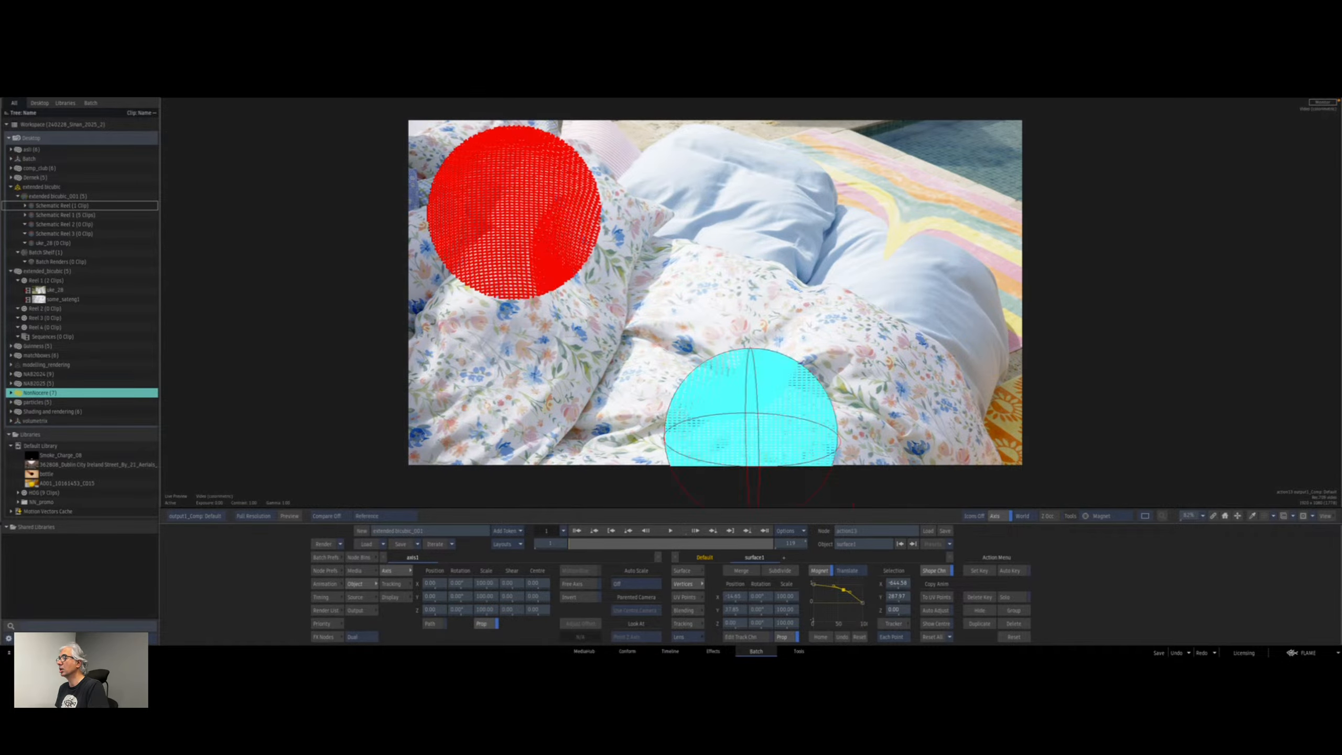
{"action": "mouse_move", "coordinate": [515, 373]}
{"action": "left_mouse_down"}
{"action": "mouse_move", "coordinate": [546, 340]}
{"action": "mouse_move", "coordinate": [516, 374]}
{"action": "left_mouse_up"}
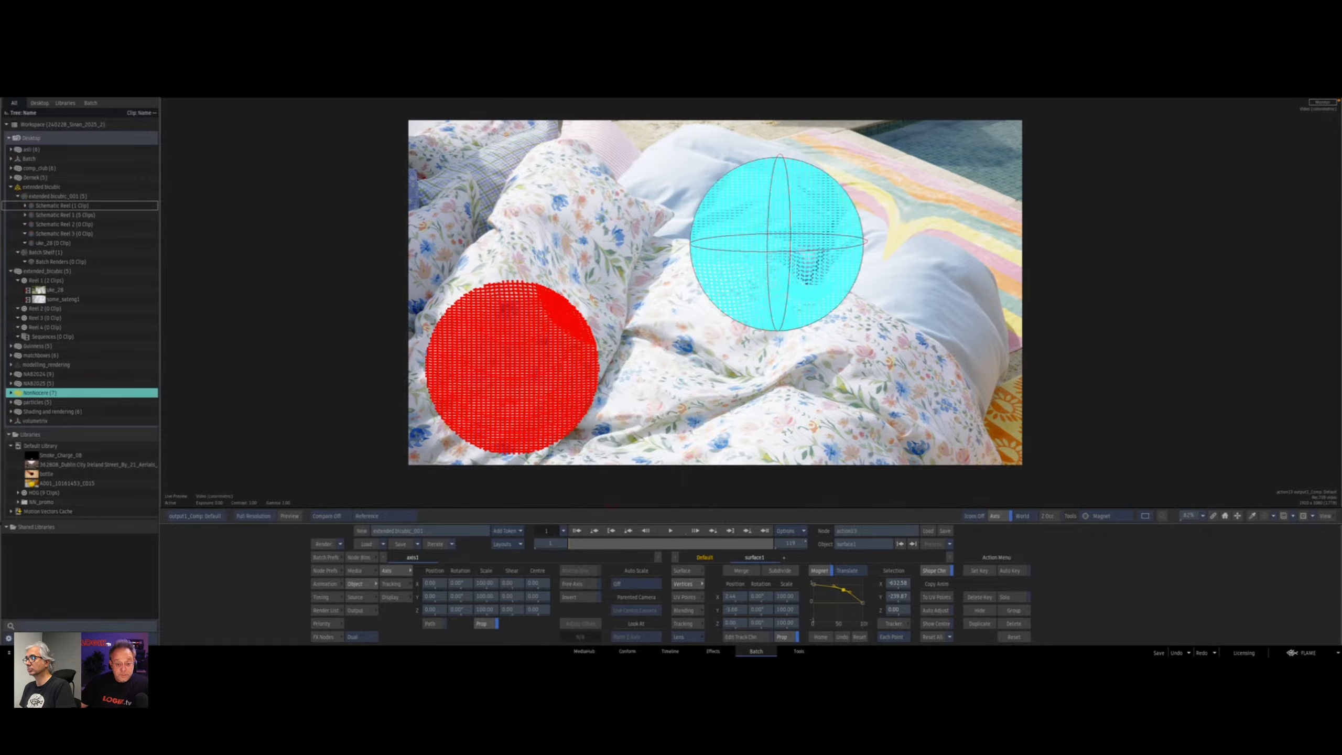
{"action": "key", "text": "shift+i"}
{"action": "left_click_drag", "start_coordinate": [755, 386], "coordinate": [916, 361]}
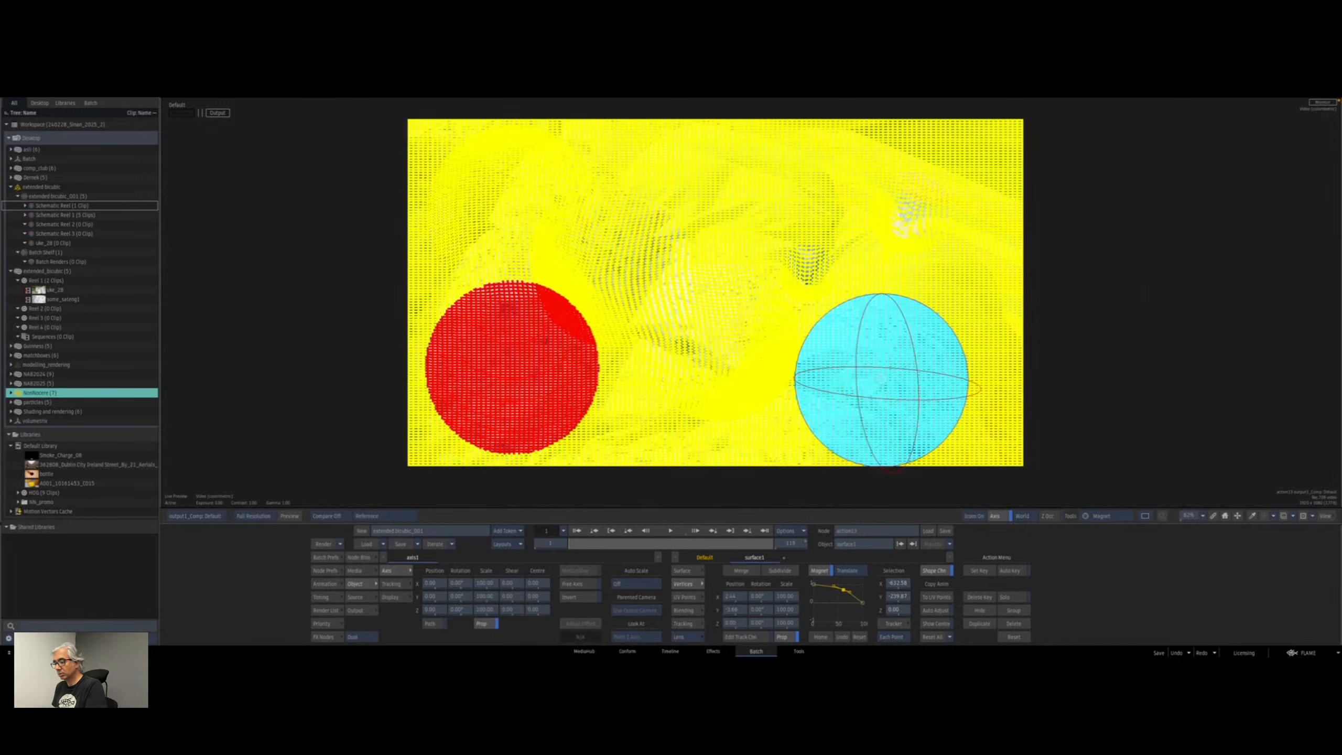
{"action": "key", "text": "ctrl+i"}
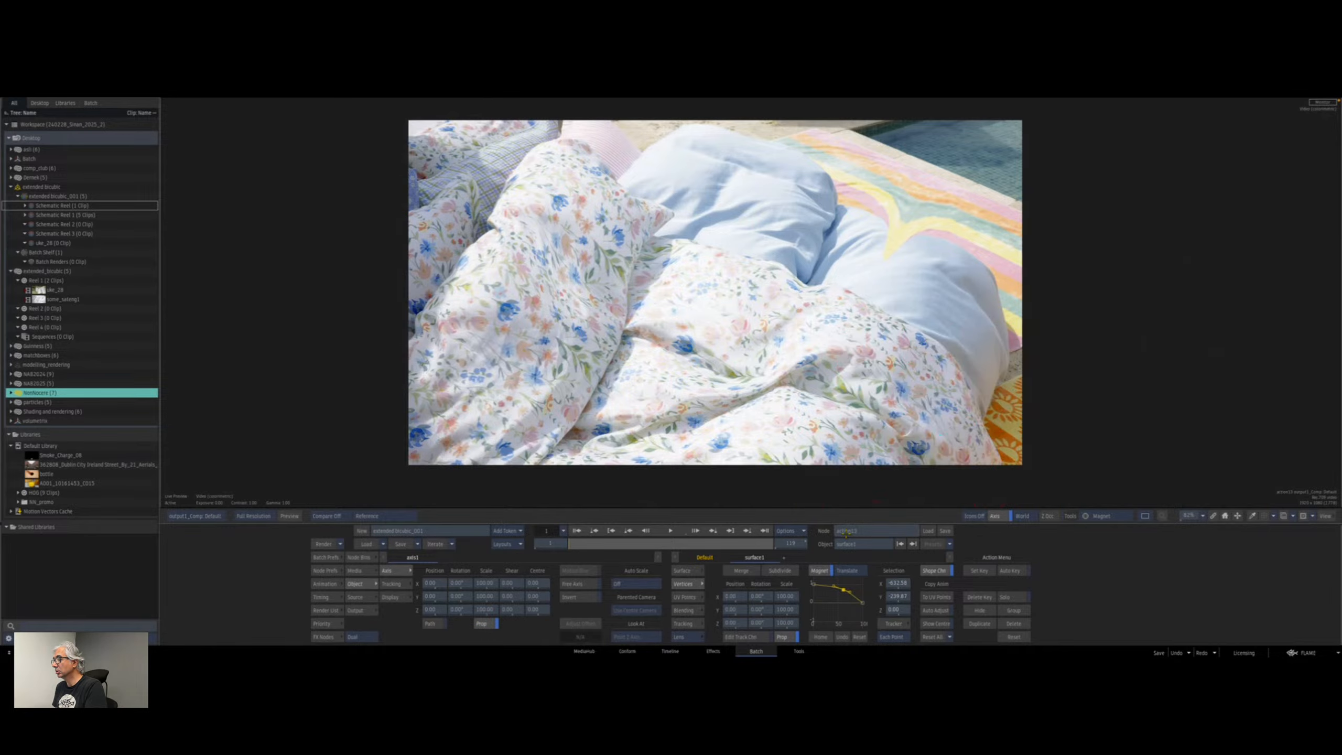
Switch the magnet to Rotate mode and twist the vertices on the right side of the duvet.
{"action": "left_click", "coordinate": [850, 571]}
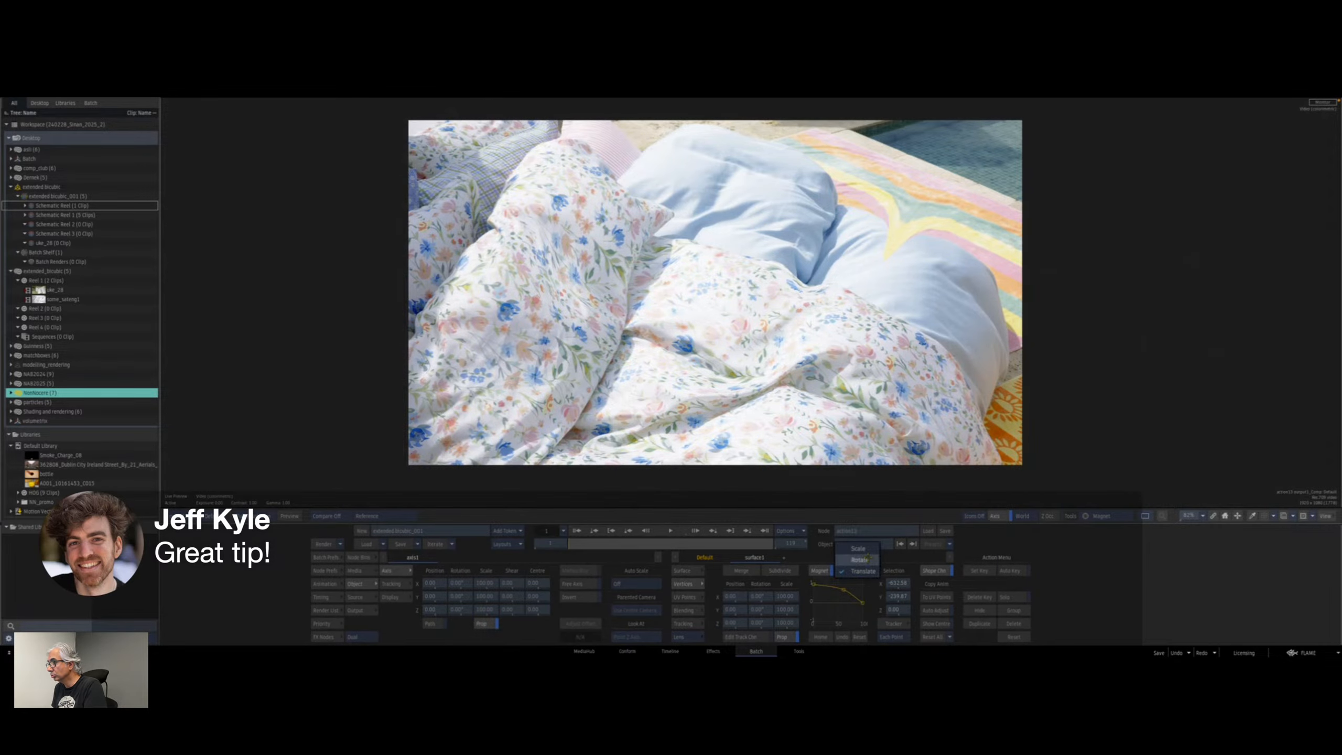
{"action": "left_click", "coordinate": [860, 559]}
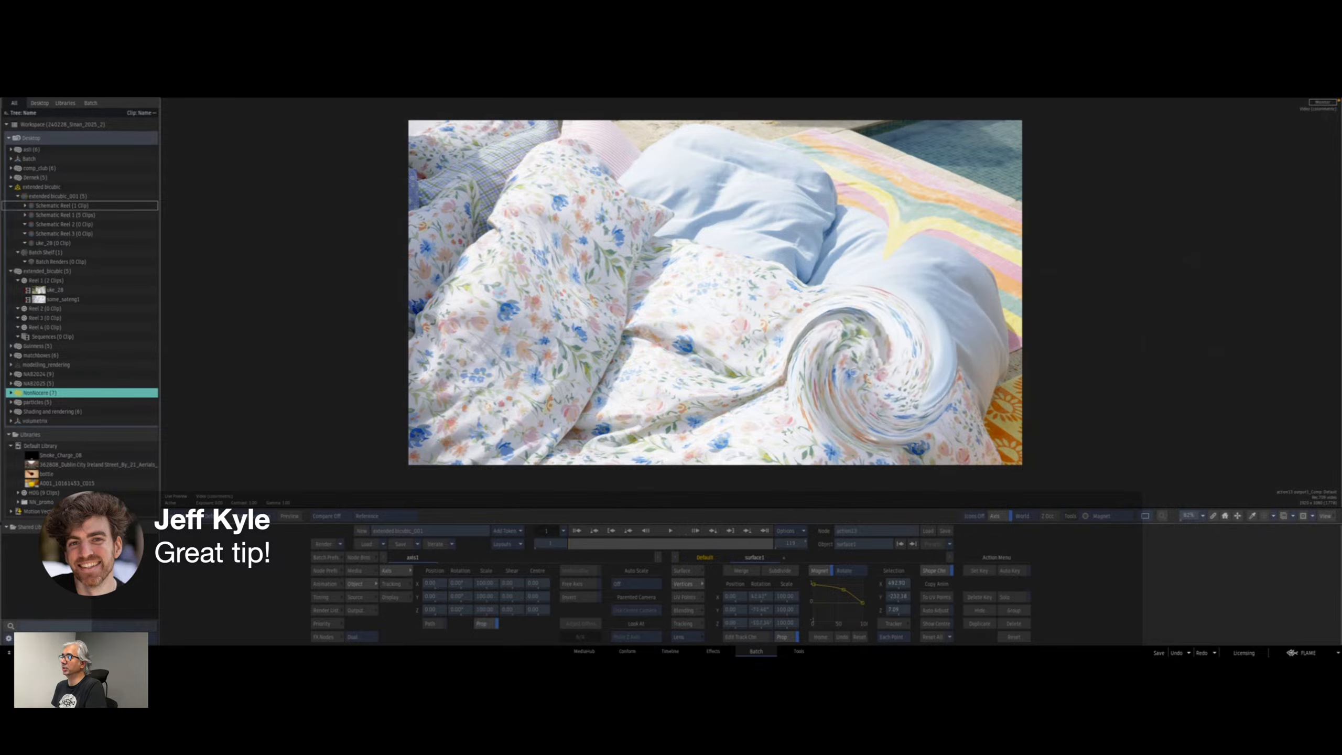
{"action": "left_click_drag", "start_coordinate": [866, 366], "coordinate": [874, 368]}
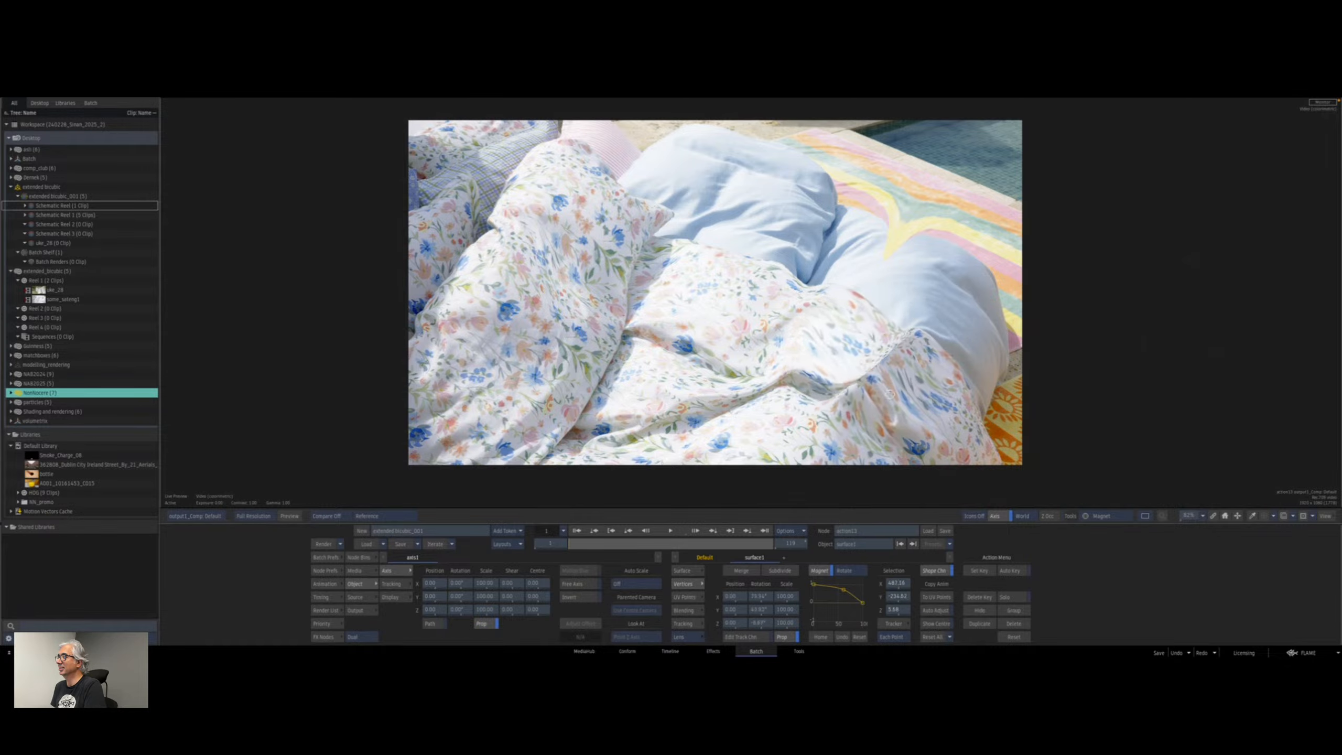
{"action": "left_click_drag", "start_coordinate": [892, 367], "coordinate": [895, 365]}
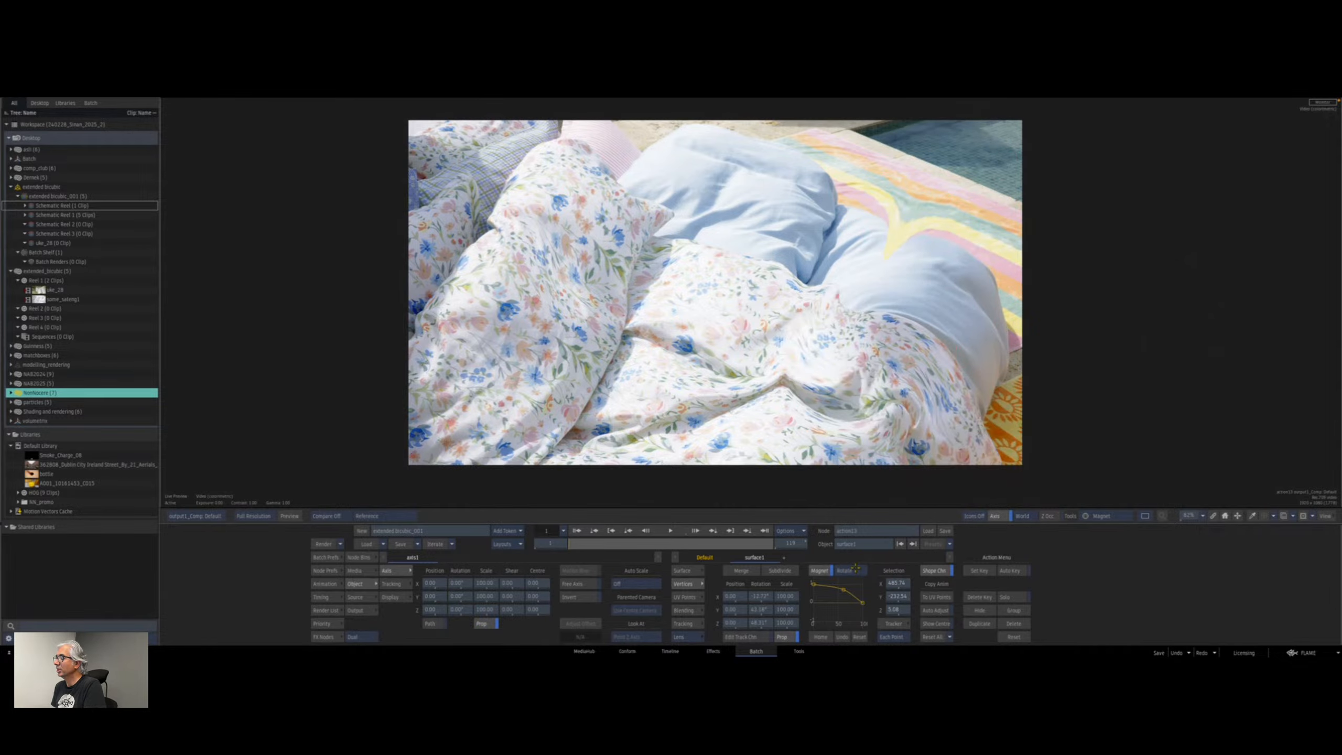
Switch the magnet to Scale mode and scale the vertices over the striped blanket in the image's upper-right area.
{"action": "left_click", "coordinate": [856, 570]}
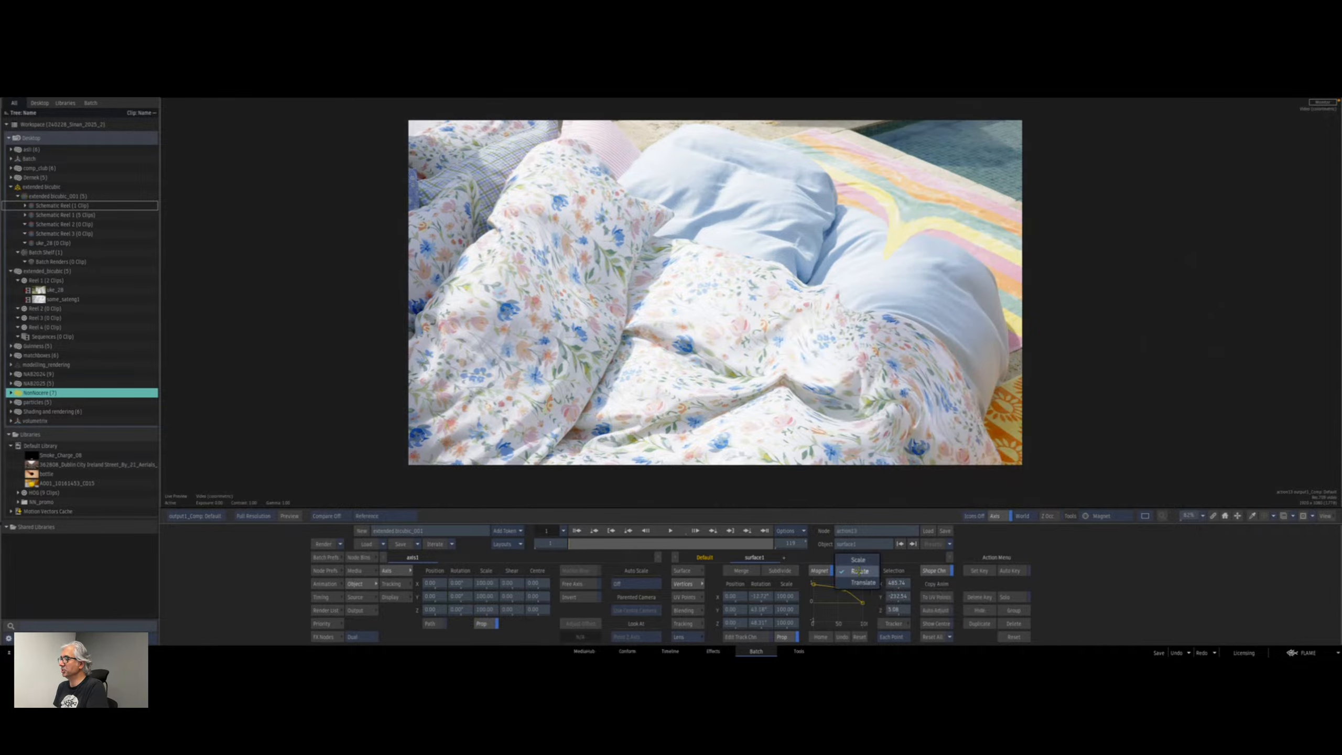
{"action": "left_click", "coordinate": [852, 559]}
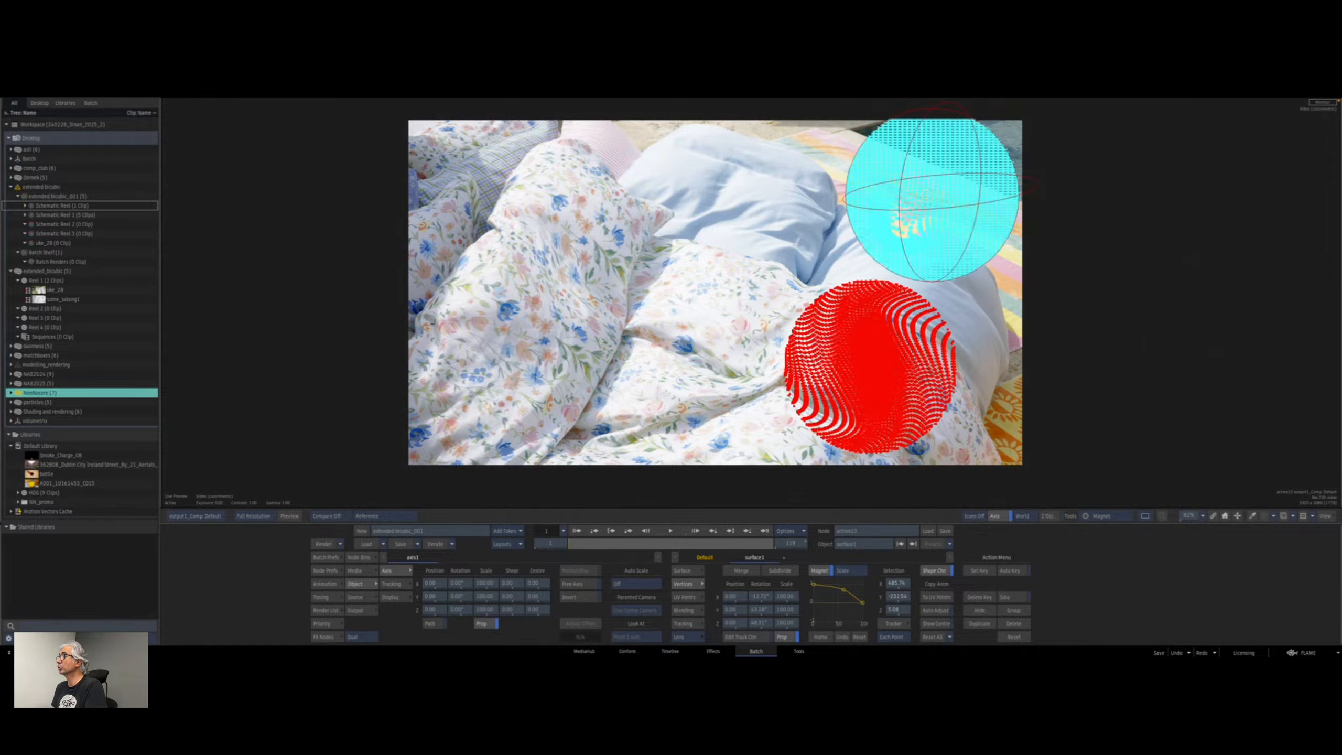
{"action": "mouse_move", "coordinate": [932, 195]}
{"action": "left_mouse_down"}
{"action": "mouse_move", "coordinate": [920, 194]}
{"action": "mouse_move", "coordinate": [937, 196]}
{"action": "left_mouse_up"}
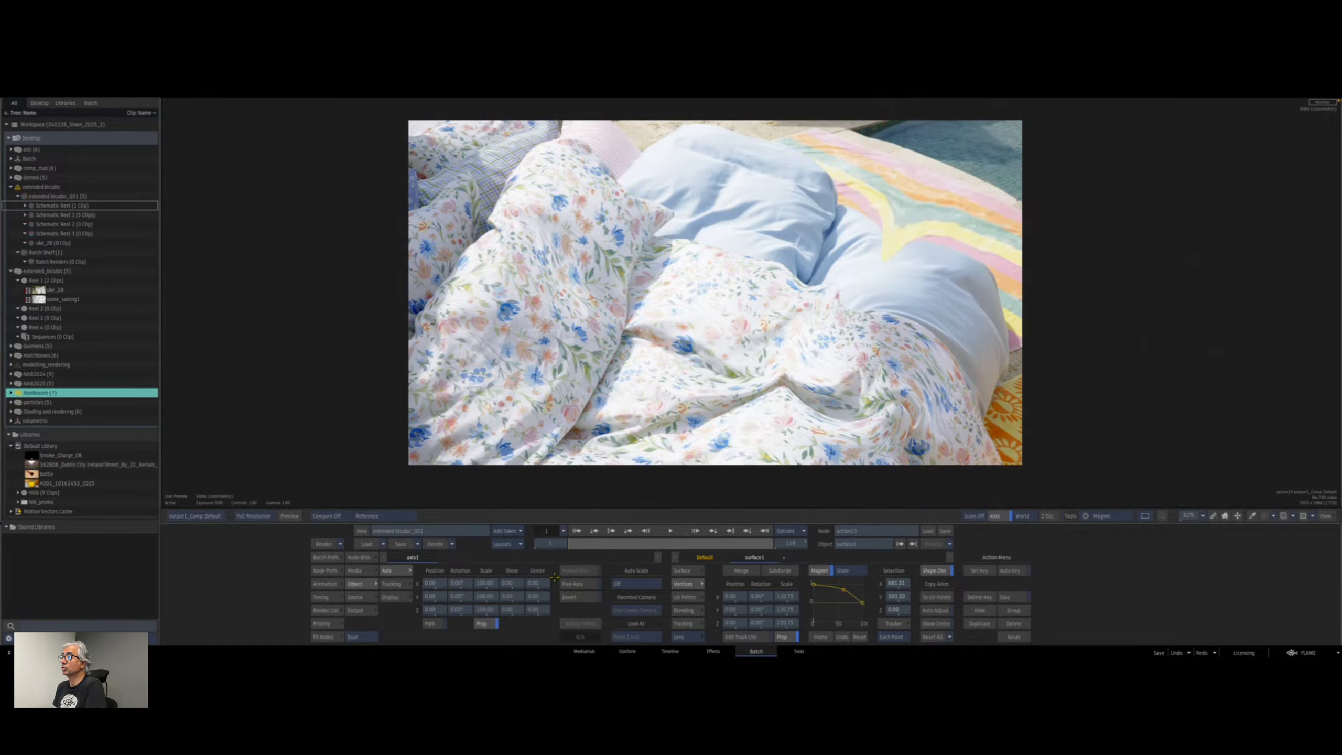
{"action": "mouse_move", "coordinate": [573, 543]}
{"action": "left_mouse_down"}
{"action": "mouse_move", "coordinate": [680, 543]}
{"action": "mouse_move", "coordinate": [700, 528]}
{"action": "mouse_move", "coordinate": [567, 544]}
{"action": "left_mouse_up"}
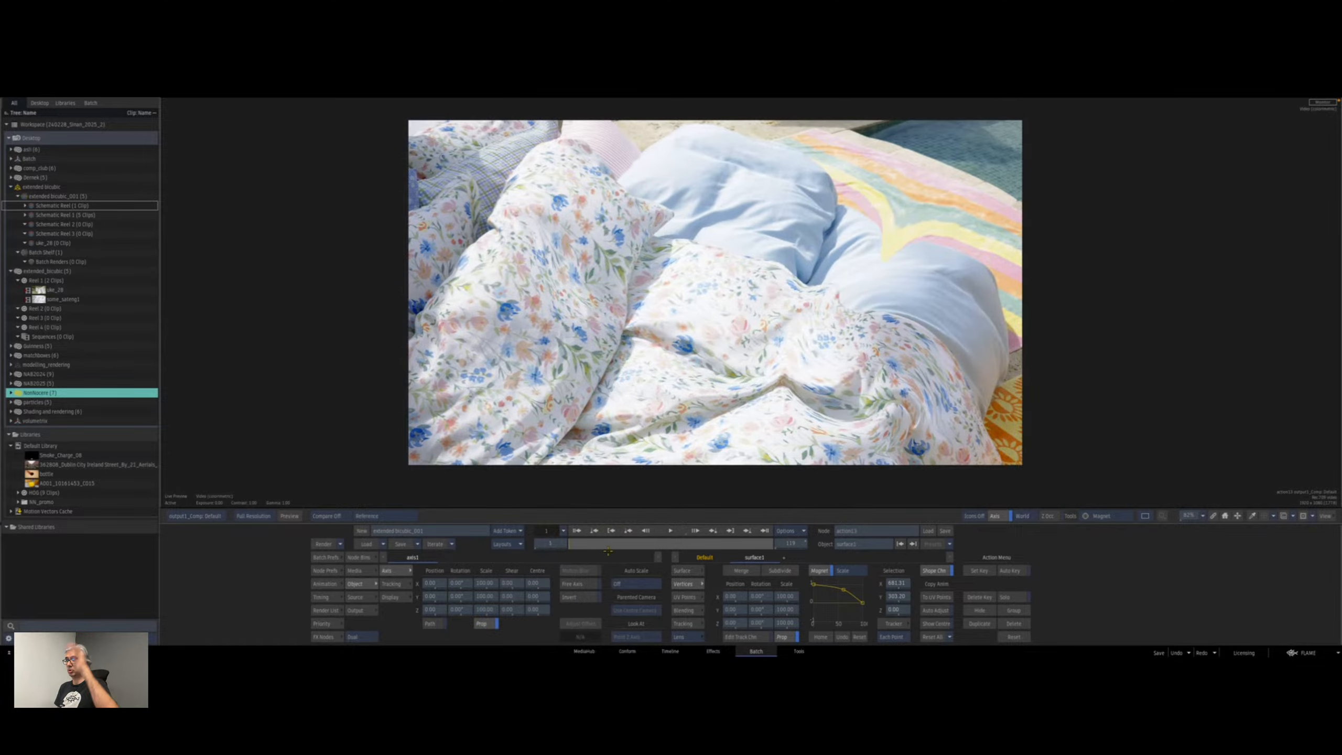
Reset the surface's vertex deformation and orbit the camera to view the surface at an angle.
{"action": "left_click", "coordinate": [1015, 636]}
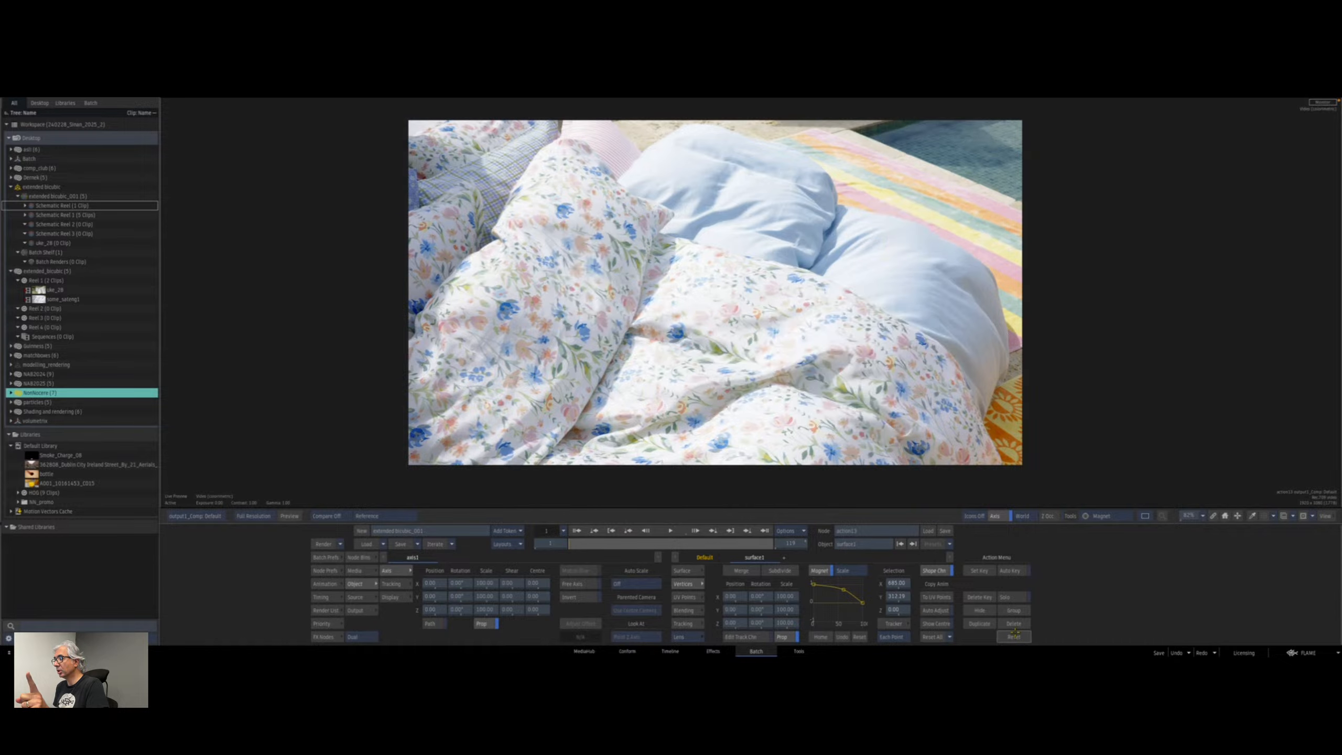
{"action": "key", "text": "o"}
{"action": "left_click_drag", "start_coordinate": [739, 244], "coordinate": [686, 271]}
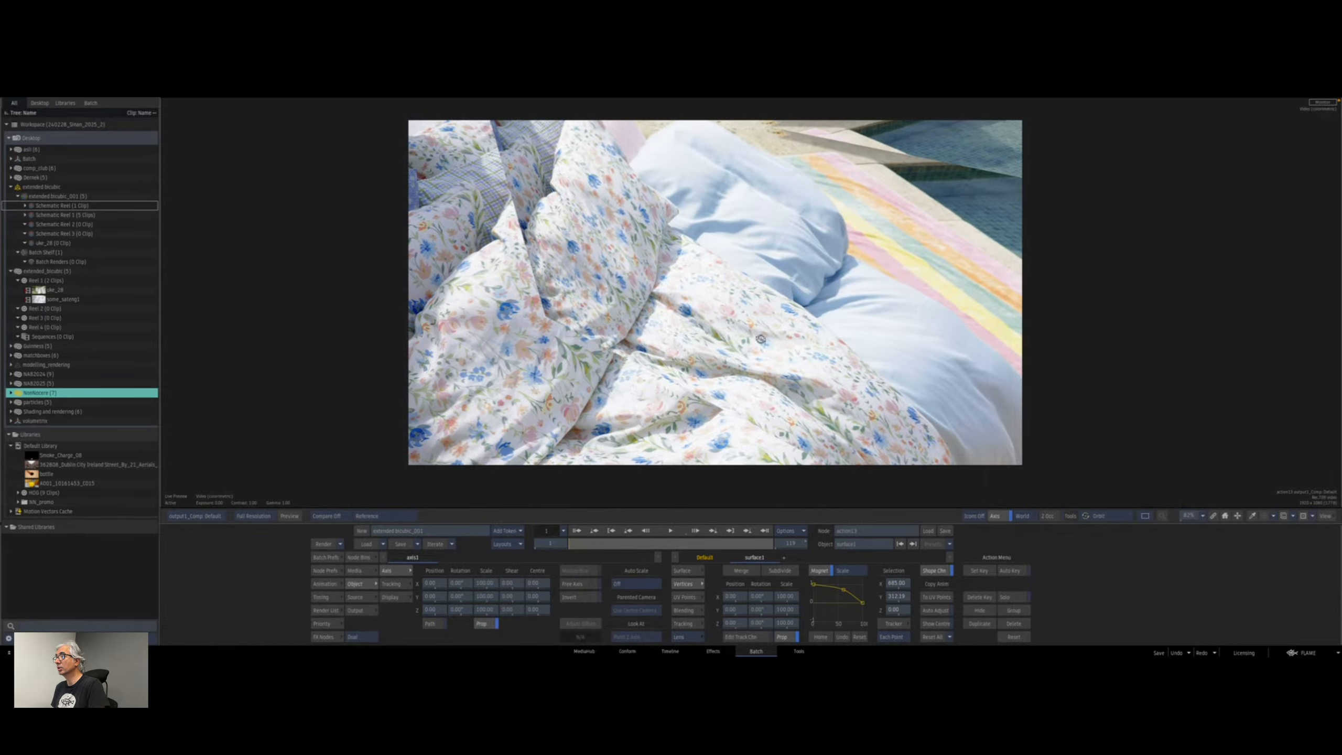
Reactivate the Magnet tool, set it to Translate, and pull duvet vertices around in the angled 3D view.
{"action": "key", "text": "m"}
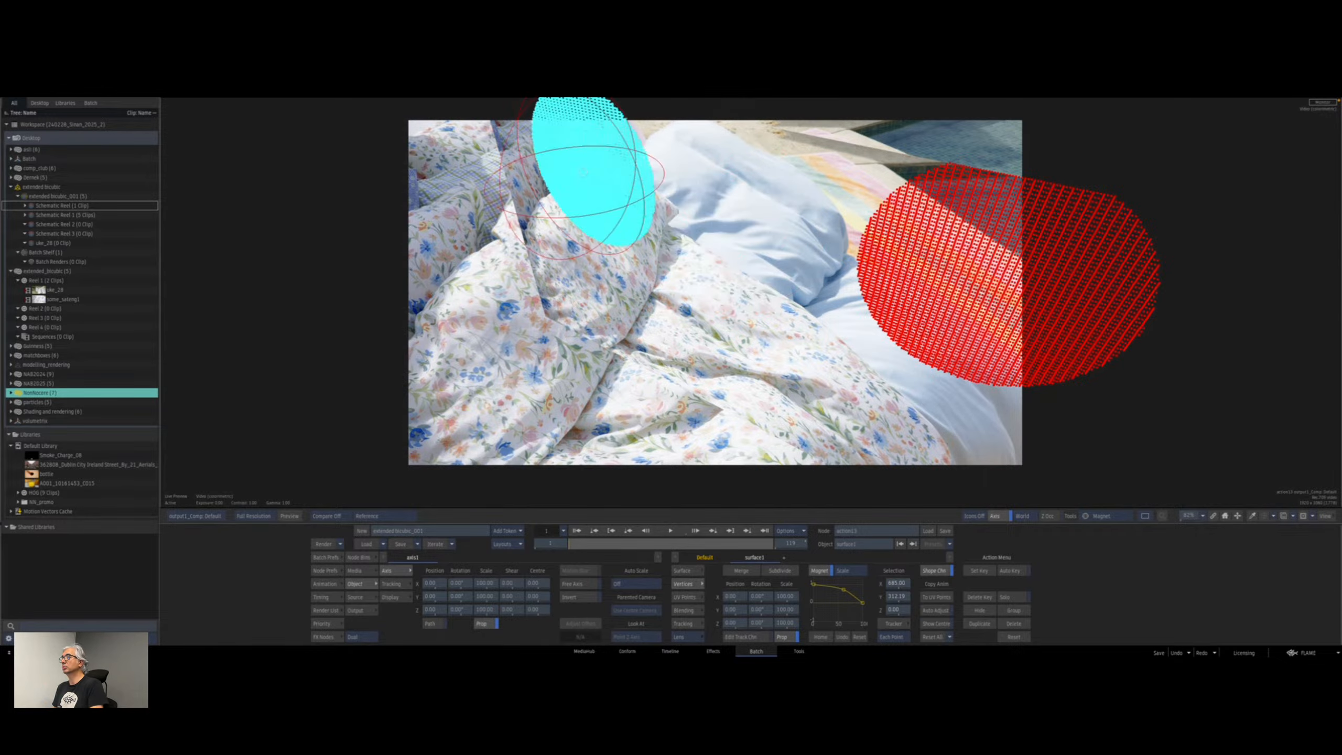
{"action": "left_click", "coordinate": [577, 174]}
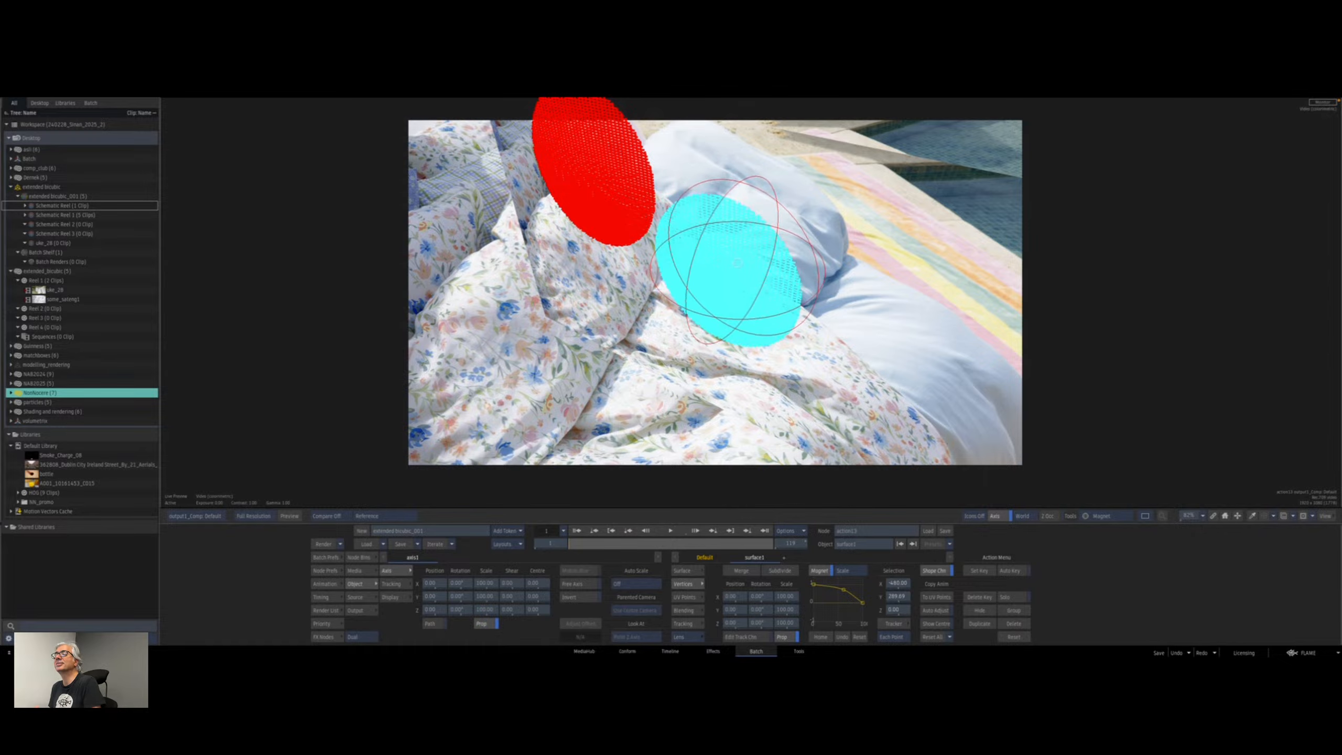
{"action": "left_click", "coordinate": [851, 571]}
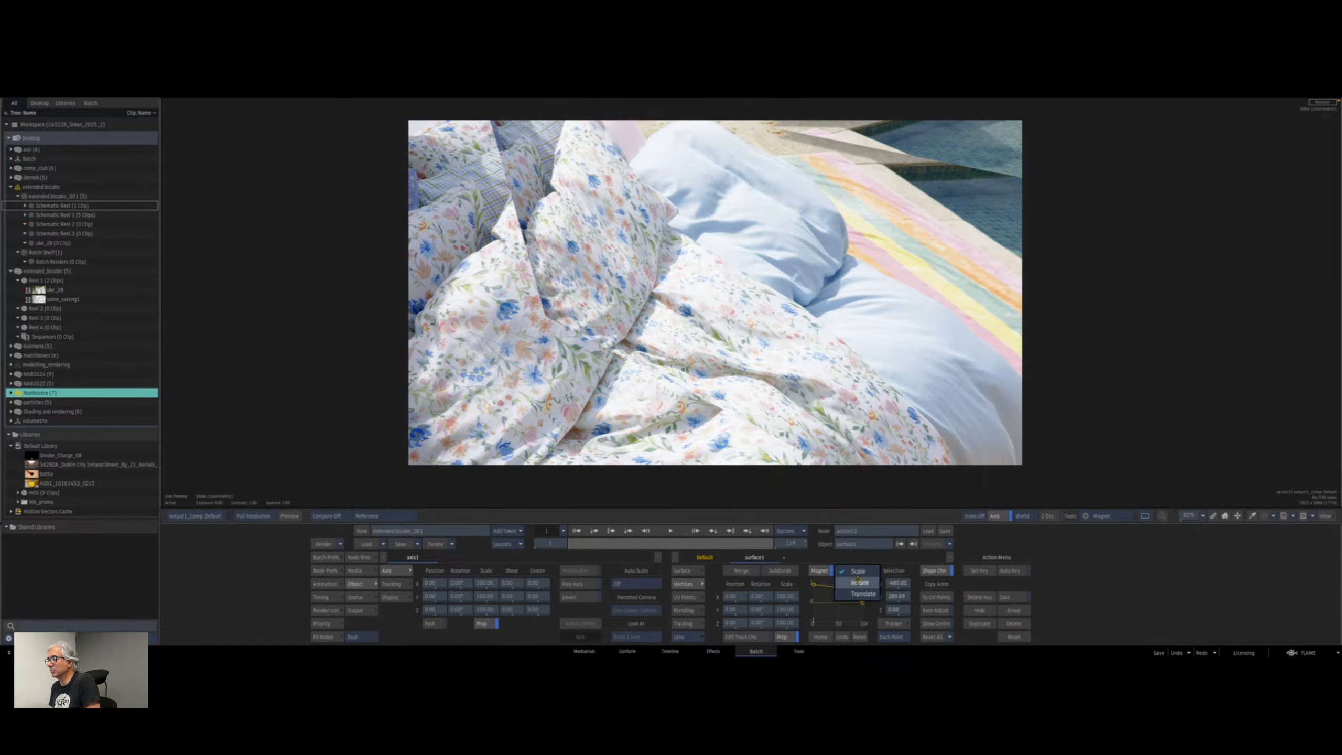
{"action": "left_click", "coordinate": [852, 593]}
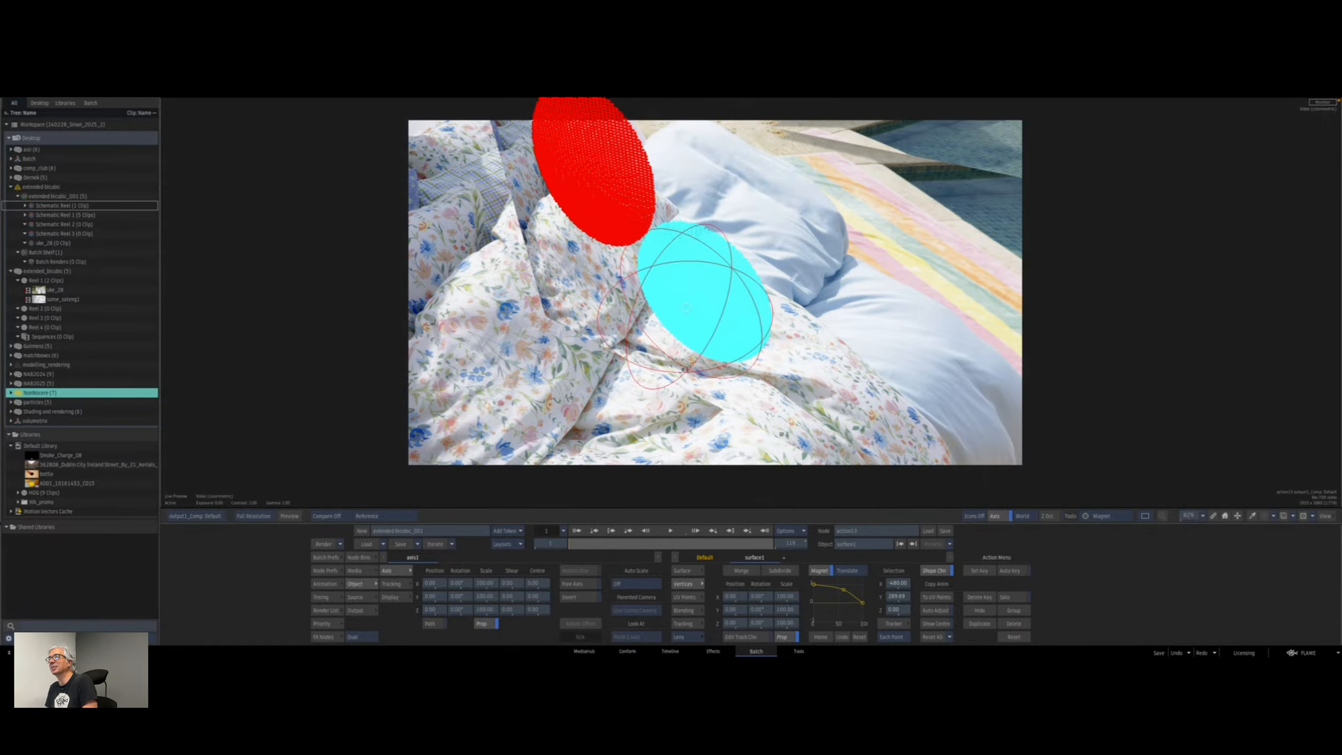
{"action": "left_click", "coordinate": [686, 309]}
{"action": "left_click_drag", "start_coordinate": [643, 344], "coordinate": [558, 417]}
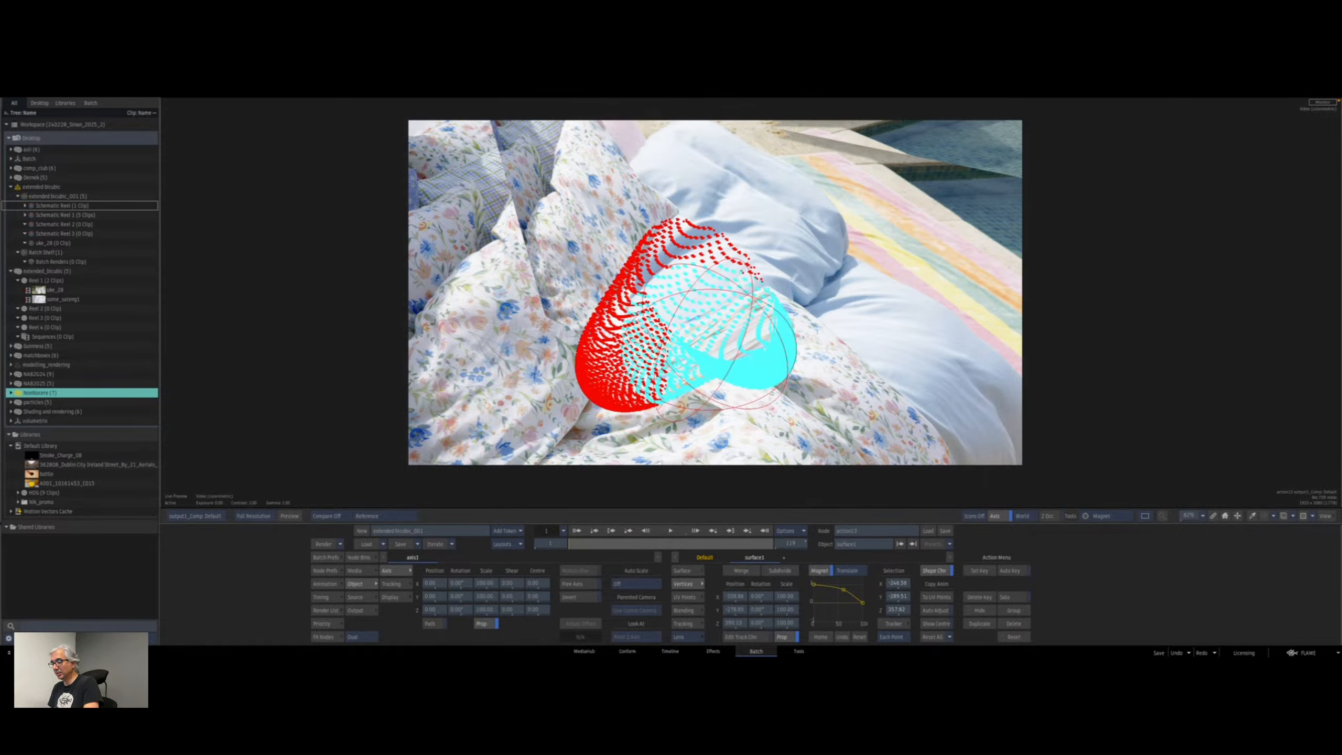
Orbit around the deformed duvet to inspect its displacement in depth, and reset the vertex deformation.
{"action": "left_click_drag", "start_coordinate": [744, 362], "coordinate": [873, 349]}
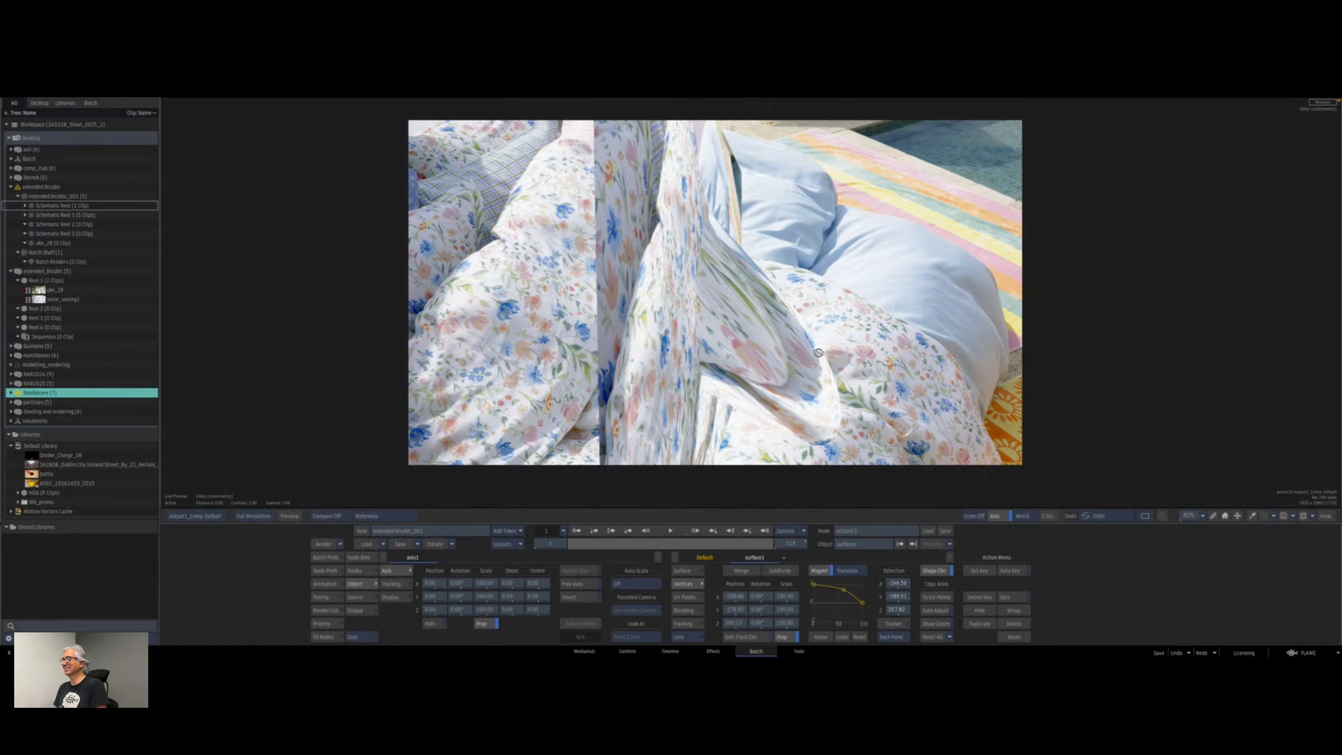
{"action": "left_click_drag", "start_coordinate": [810, 323], "coordinate": [700, 312]}
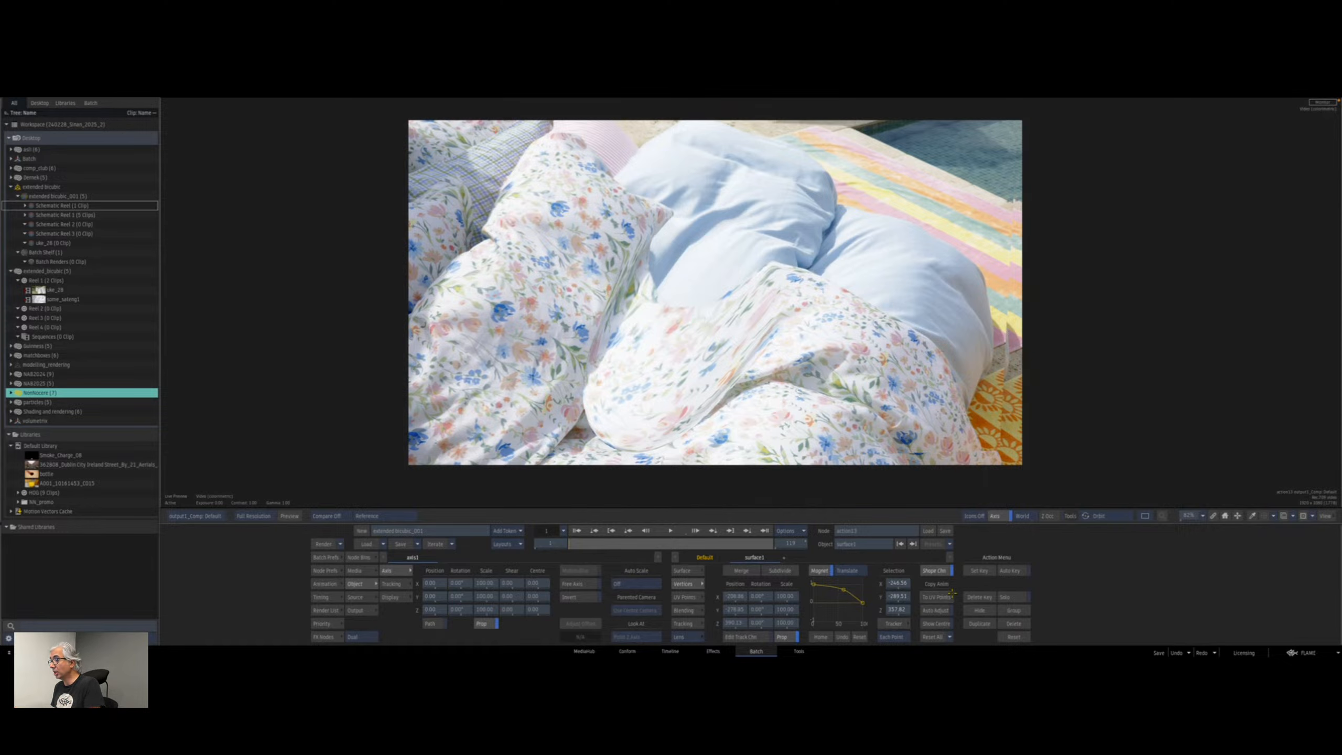
{"action": "left_click", "coordinate": [1018, 638]}
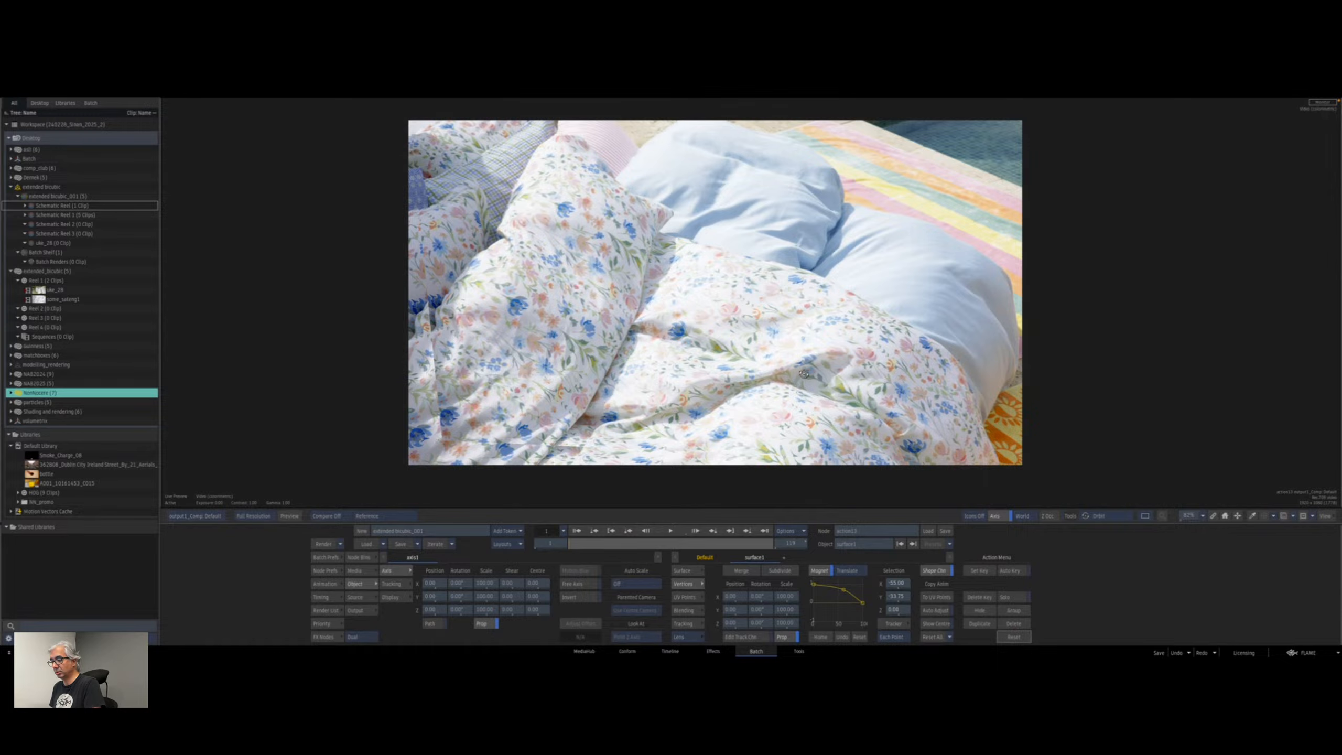
Reactivate the Magnet tool, shrink its sphere of influence to a tiny area, and show the vertex overlay.
{"action": "key", "text": "m"}
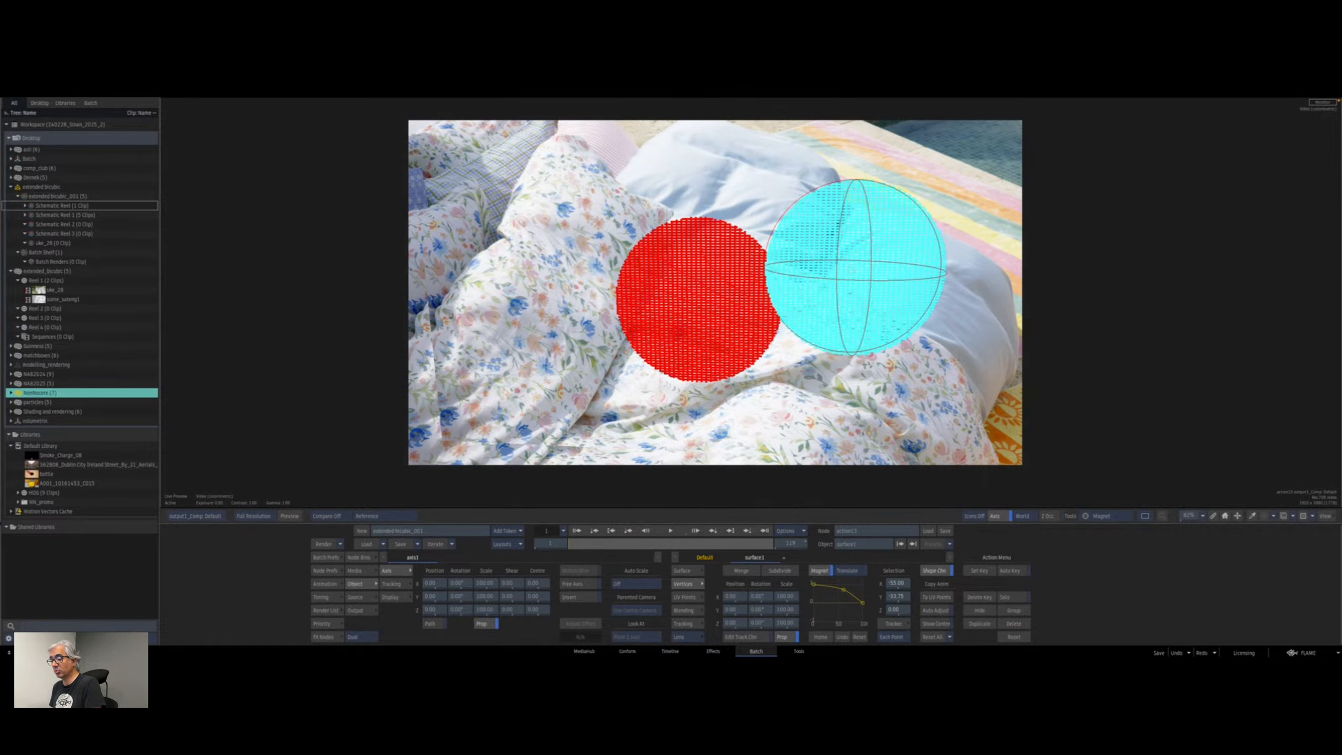
{"action": "left_click_drag", "start_coordinate": [856, 267], "coordinate": [801, 261]}
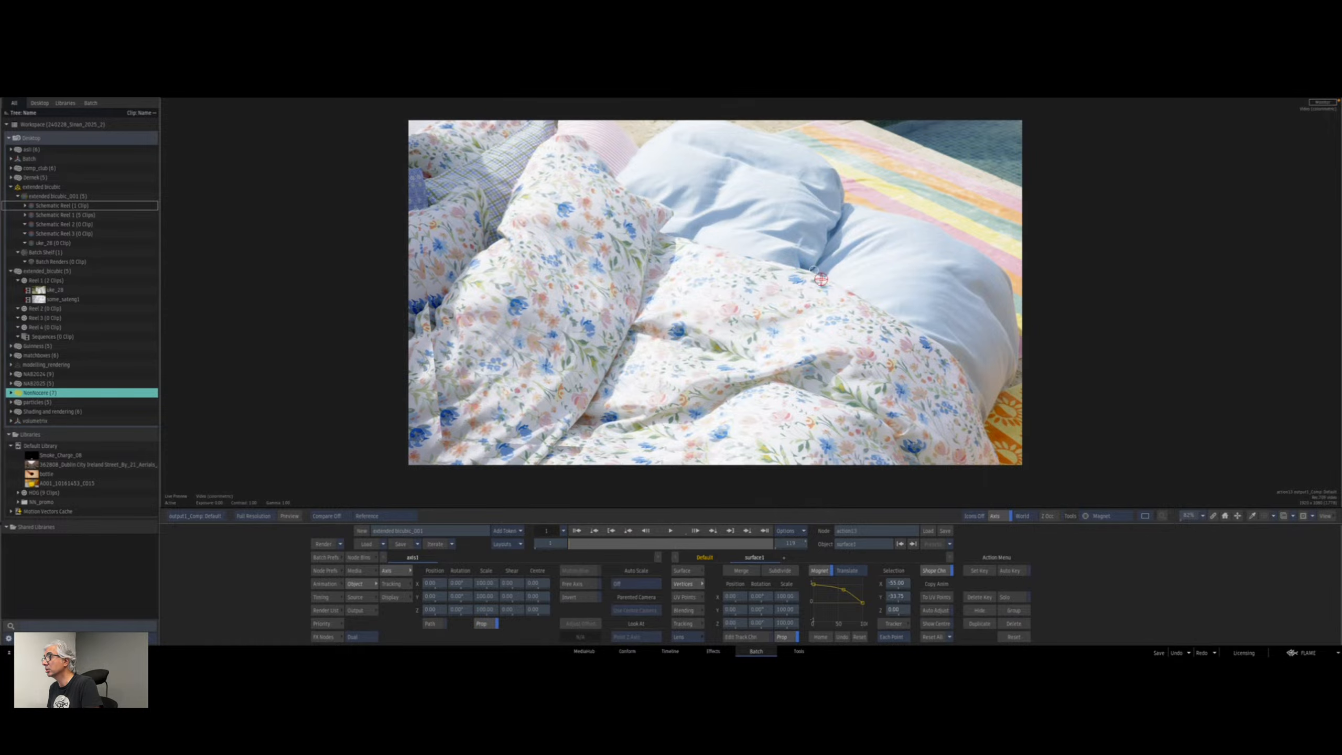
{"action": "key", "text": "ctrl+i"}
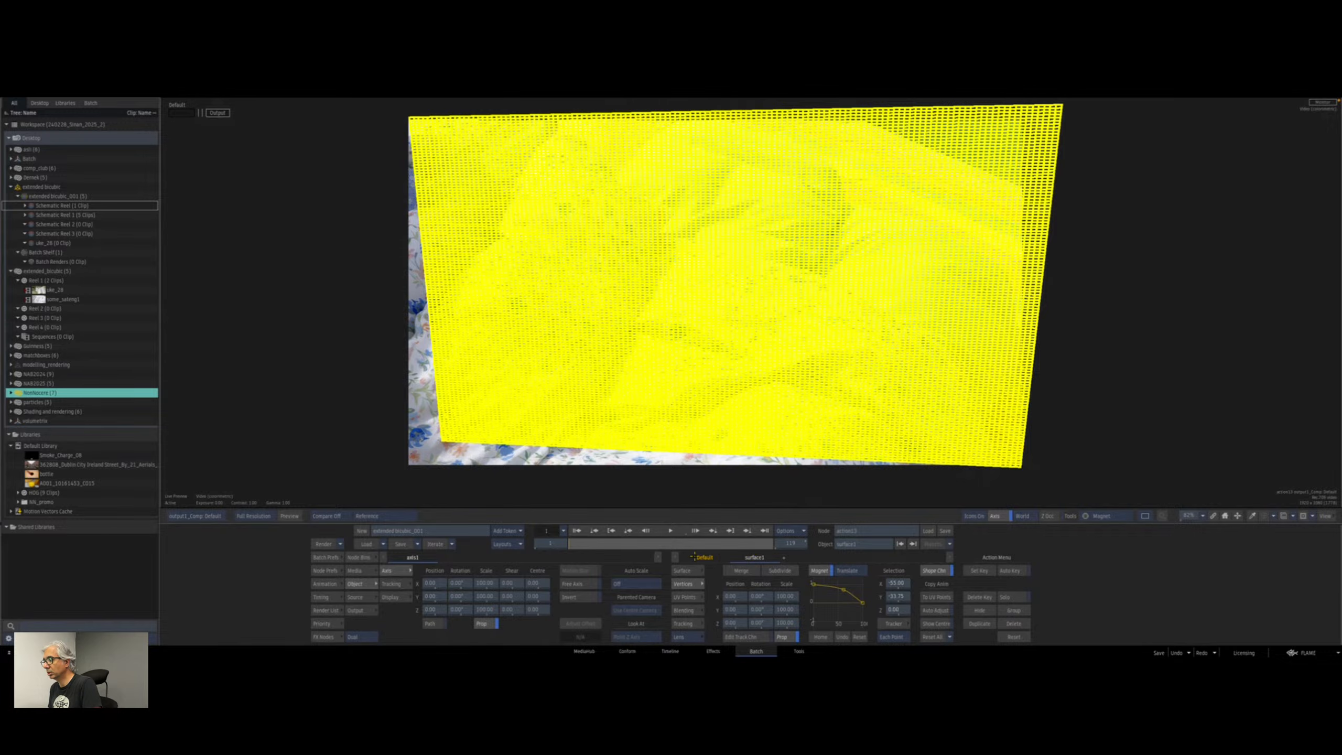
Reset the X, Y and Z position of the default camera.
{"action": "left_click", "coordinate": [694, 557]}
{"action": "left_click", "coordinate": [775, 584], "text": "ctrl"}
{"action": "left_click", "coordinate": [778, 596], "text": "ctrl"}
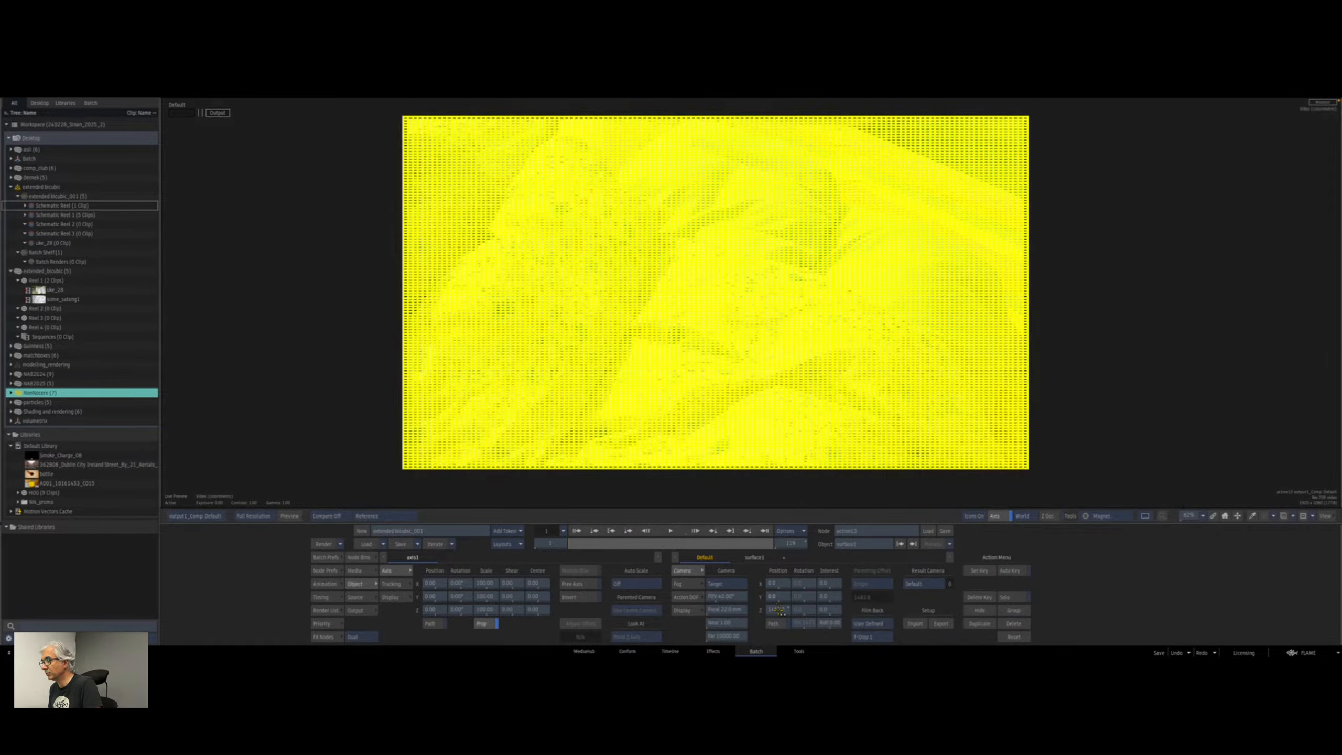
{"action": "left_click", "coordinate": [776, 610], "text": "ctrl"}
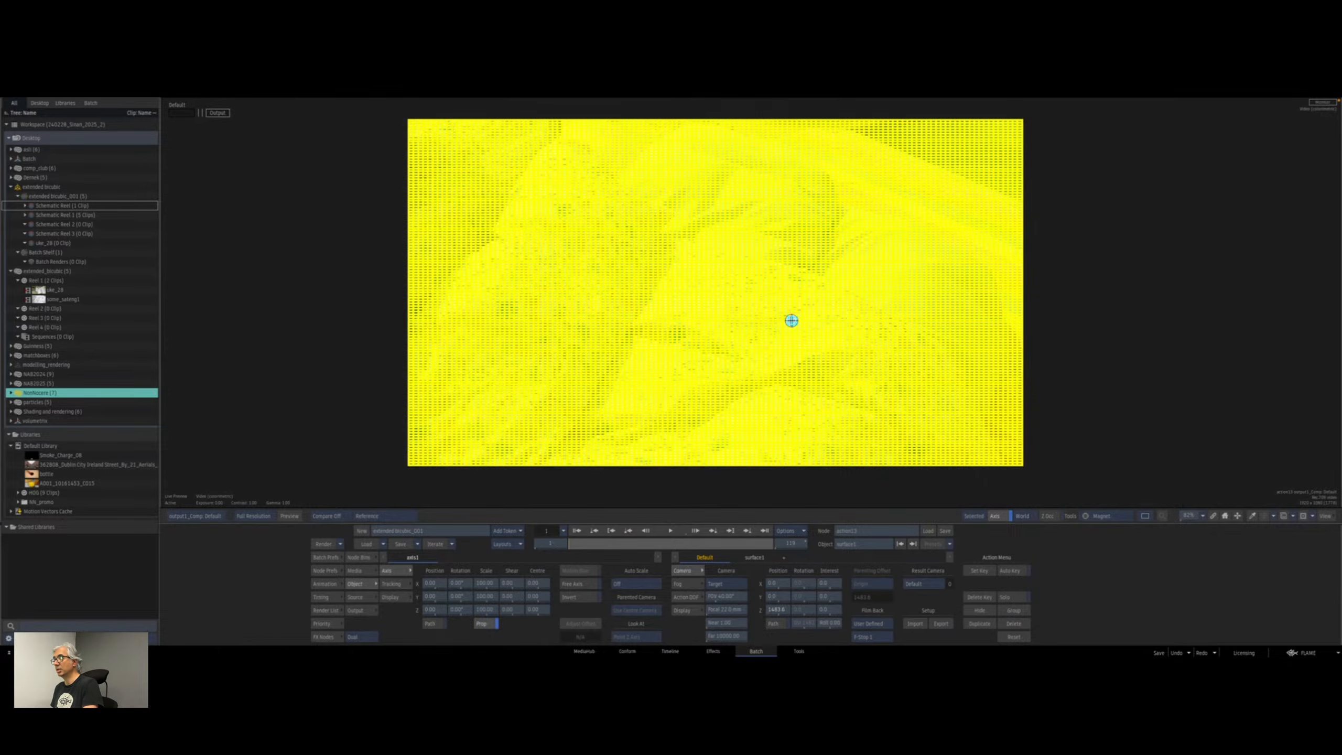
Nudge small vertex clusters along the fold between the blue pillows with the overlay hidden, and return to the Batch schematic.
{"action": "key", "text": "ctrl+i"}
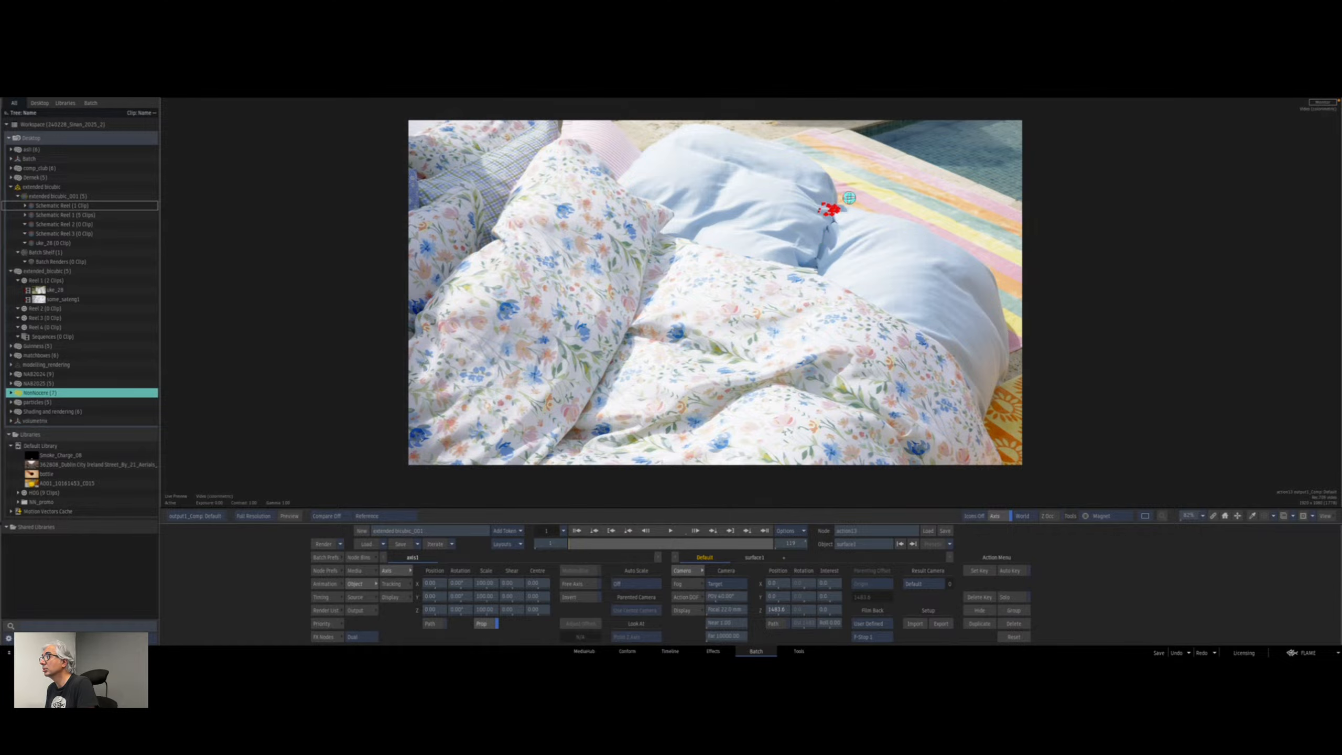
{"action": "key", "text": "shift+i"}
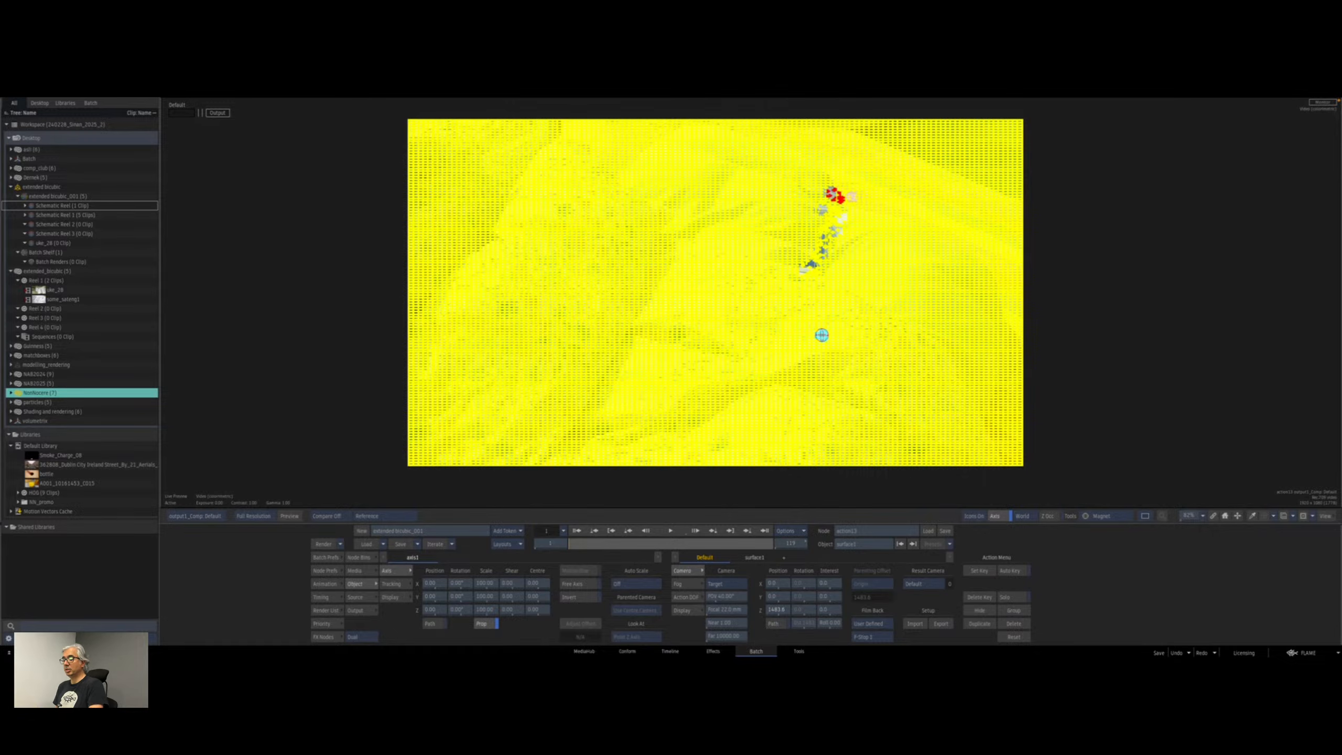
{"action": "key", "text": "shift+i"}
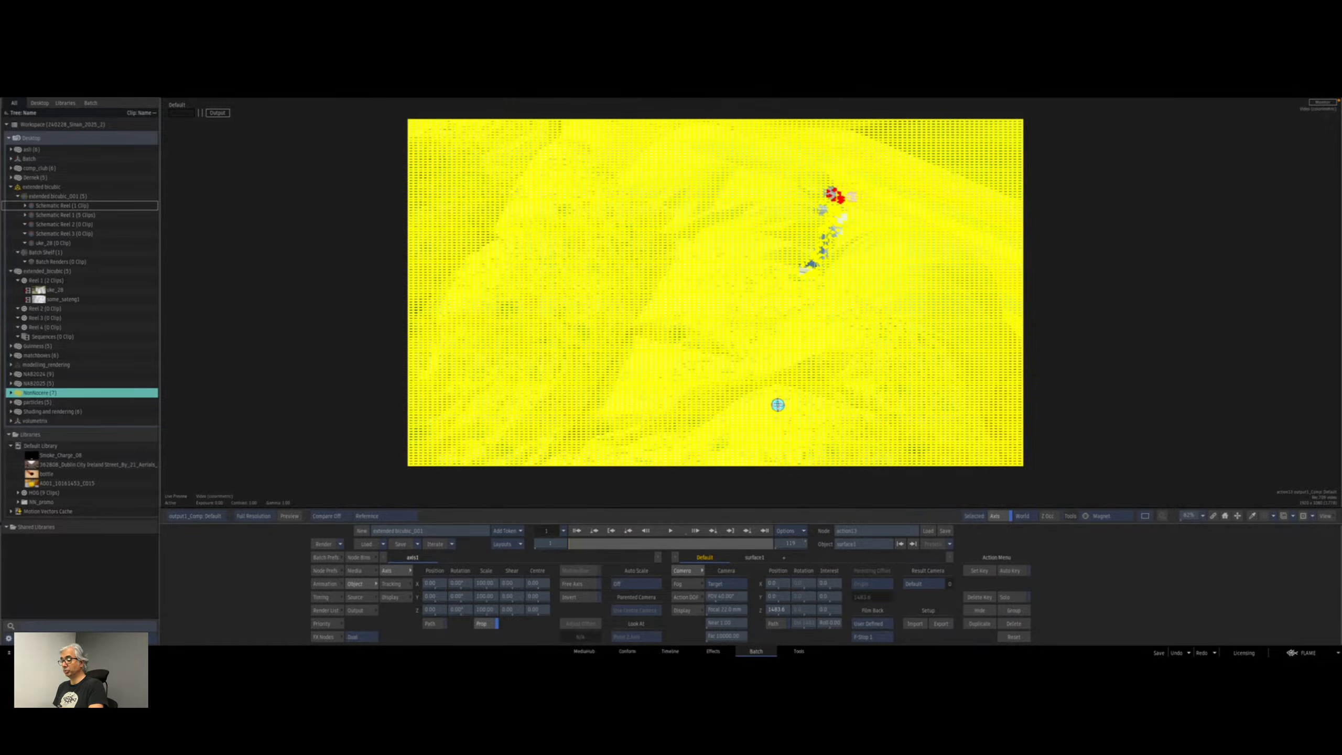
{"action": "key", "text": "Escape"}
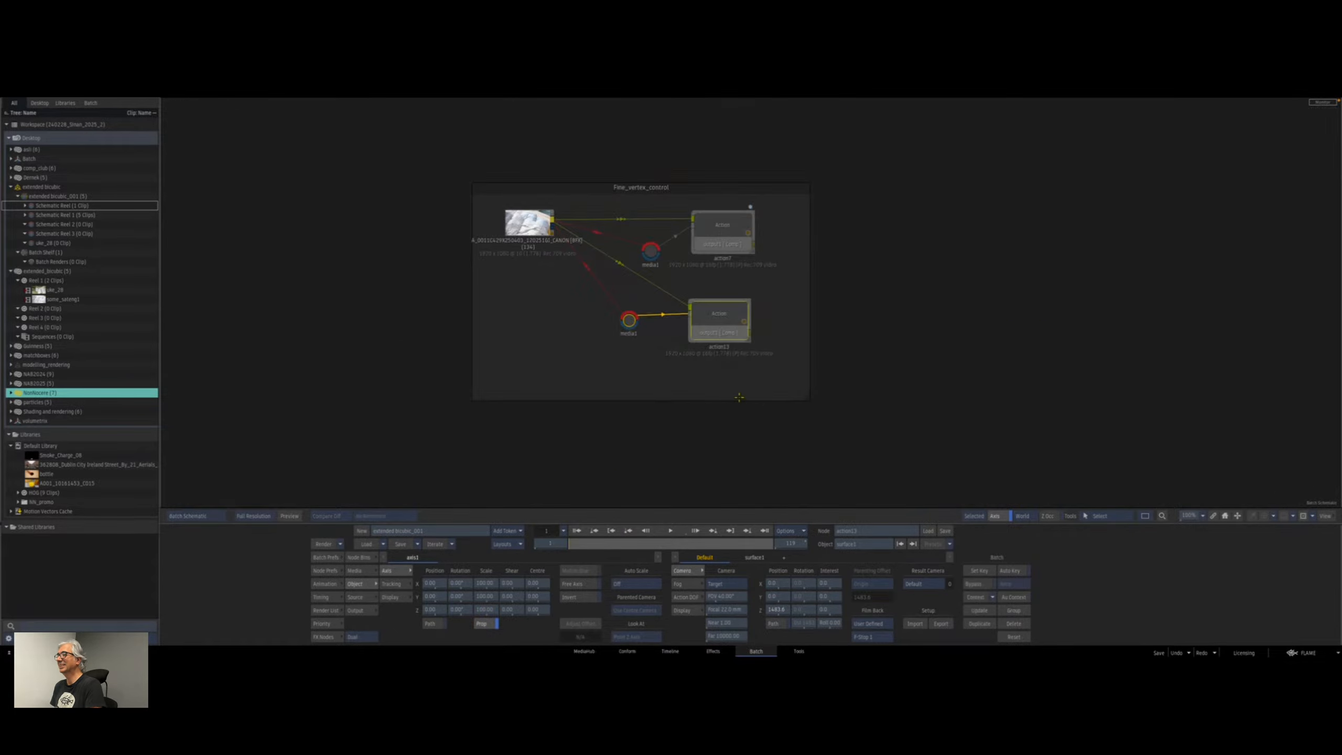
Reopen the duvet Action, nudge small vertex clusters near its lower fold, and undo the vertex displacements.
{"action": "double_click", "coordinate": [720, 317]}
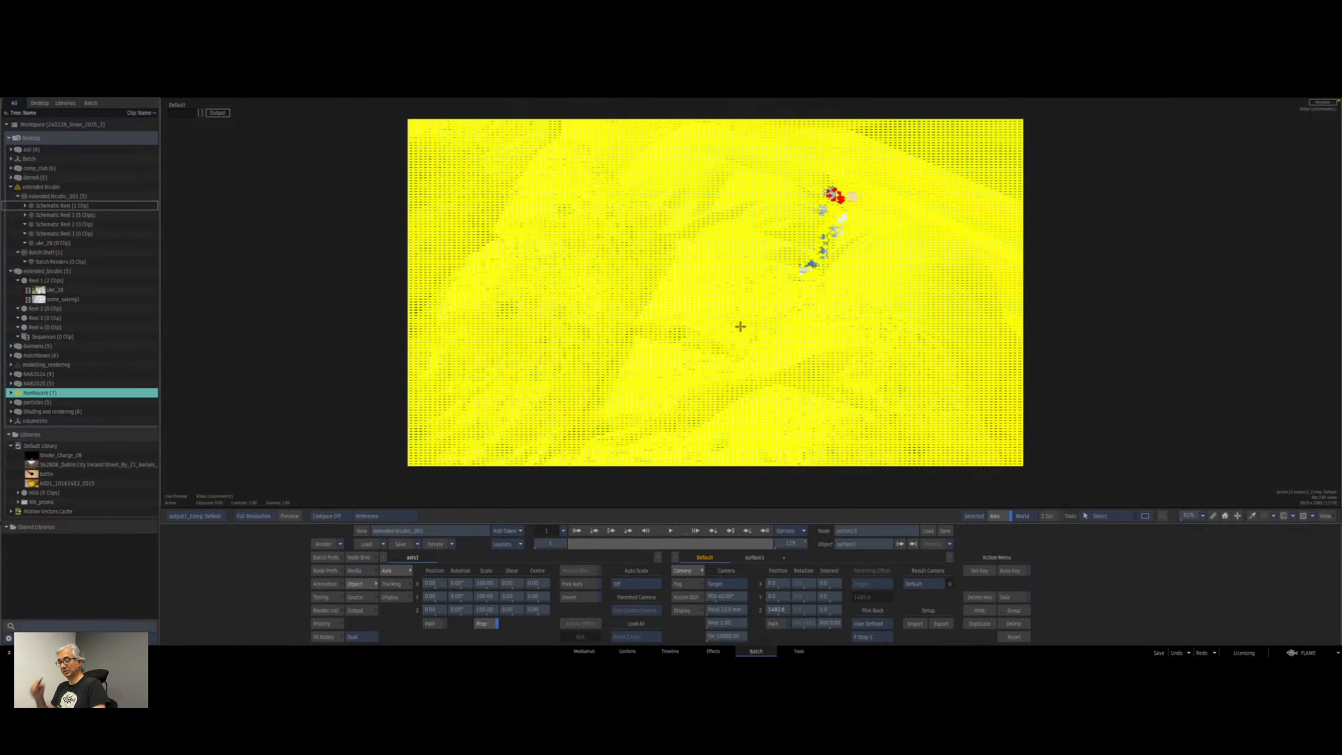
{"action": "key", "text": "g"}
{"action": "left_click_drag", "start_coordinate": [569, 355], "coordinate": [649, 352]}
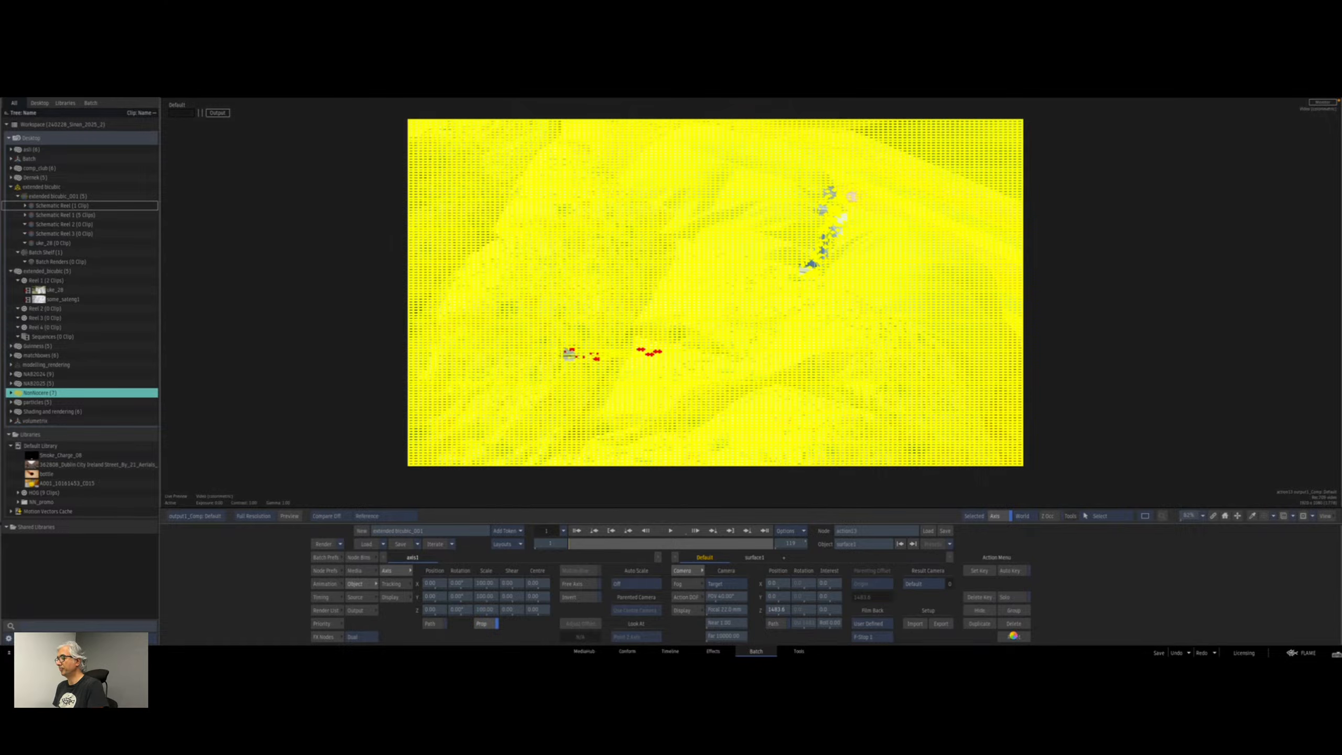
{"action": "key", "text": "ctrl+z"}
{"action": "key", "text": "ctrl+z"}
{"action": "key", "text": "ctrl+z"}
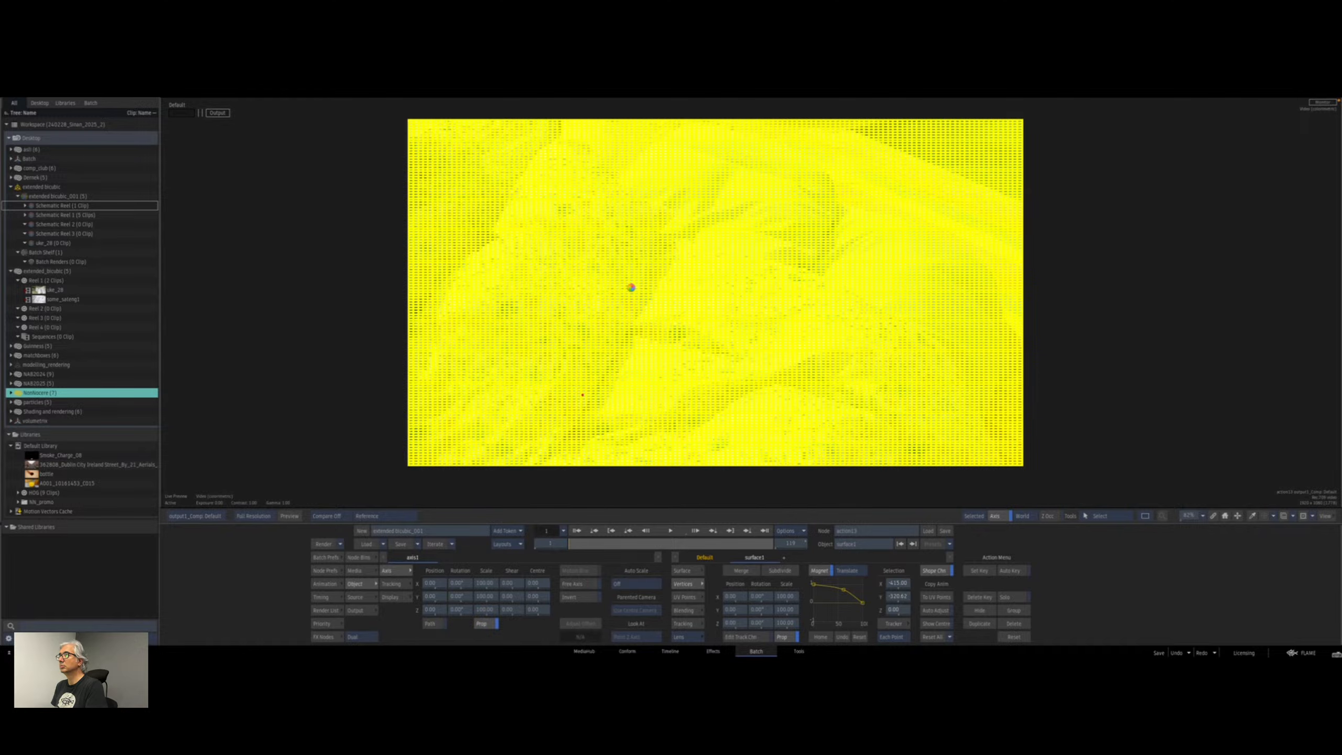
Open the Action in the Fix group of the Batch schematic and show its patch surface over the ceiling corner.
{"action": "key", "text": "grave"}
{"action": "mouse_move", "coordinate": [706, 141]}
{"action": "left_mouse_down"}
{"action": "mouse_move", "coordinate": [784, 316]}
{"action": "mouse_move", "coordinate": [958, 416]}
{"action": "left_mouse_up"}
{"action": "left_click_drag", "start_coordinate": [453, 175], "coordinate": [731, 385]}
{"action": "left_click_drag", "start_coordinate": [551, 265], "coordinate": [717, 366]}
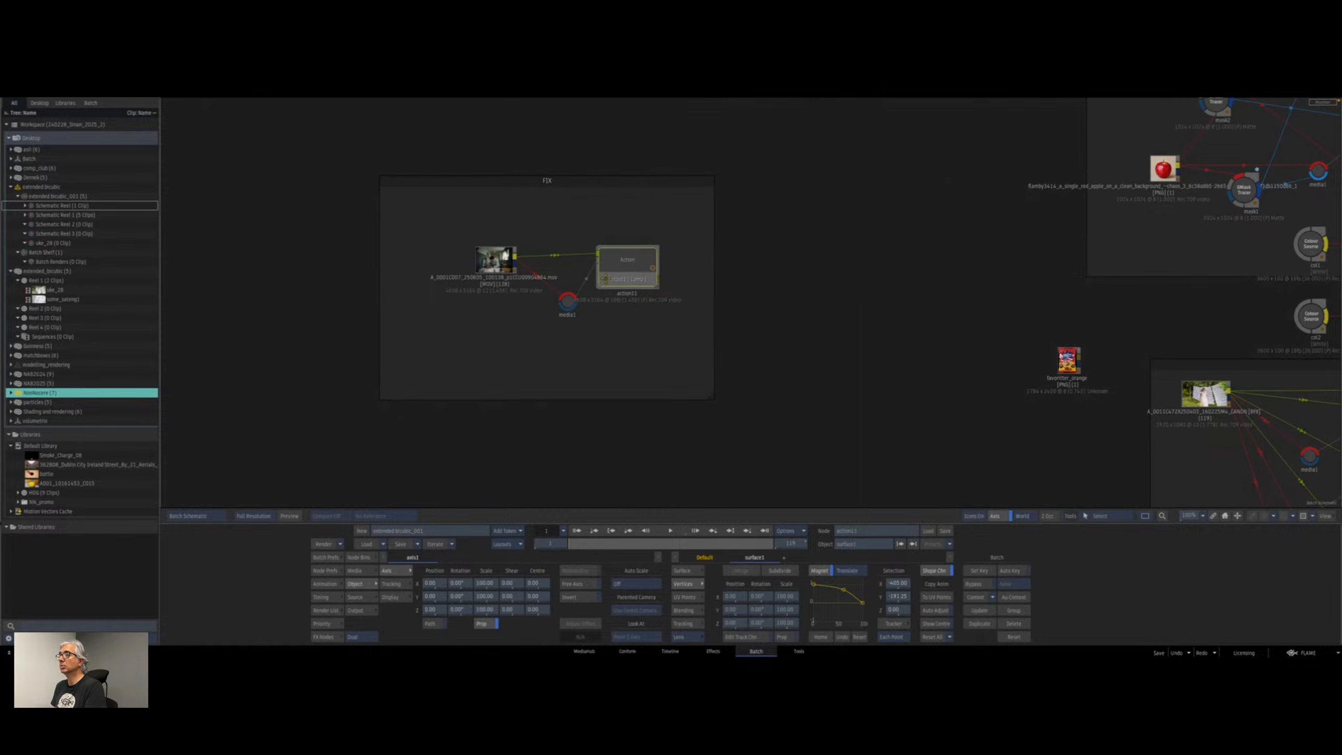
{"action": "key", "text": "grave"}
{"action": "key", "text": "F4"}
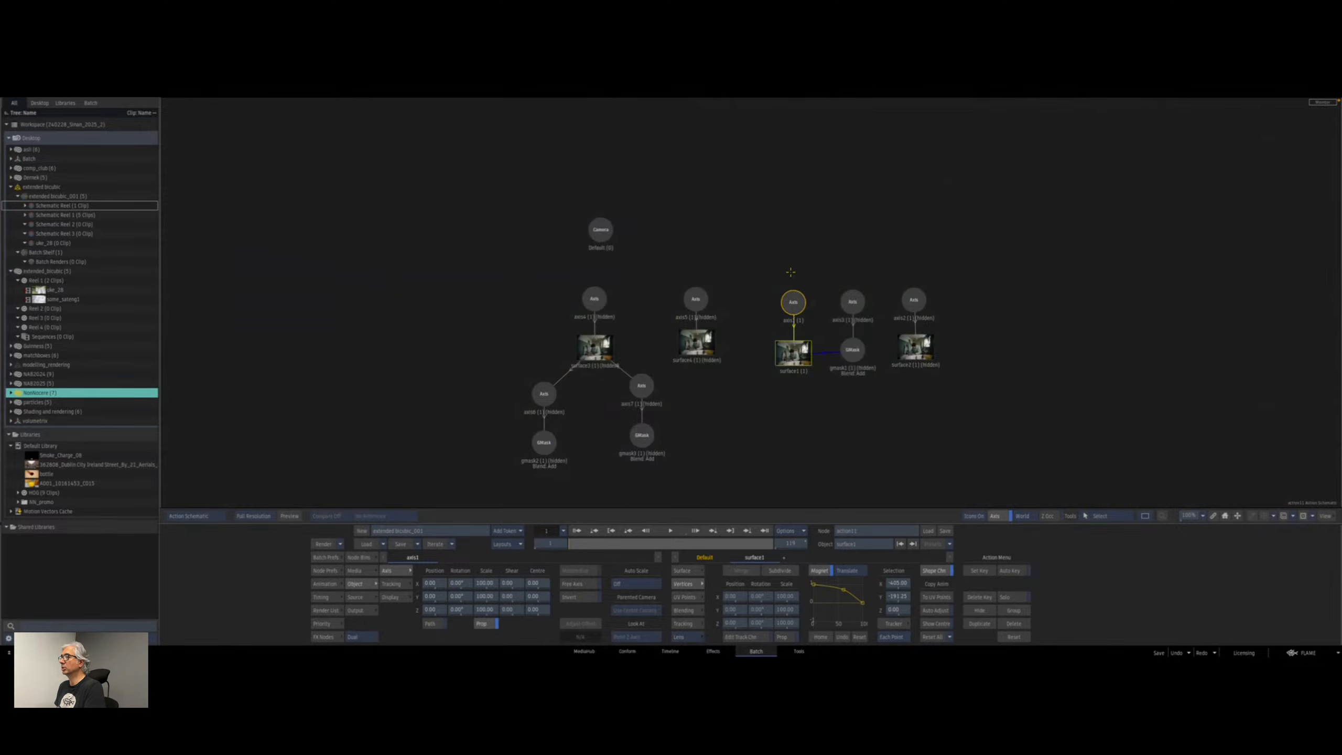
{"action": "key", "text": "F1"}
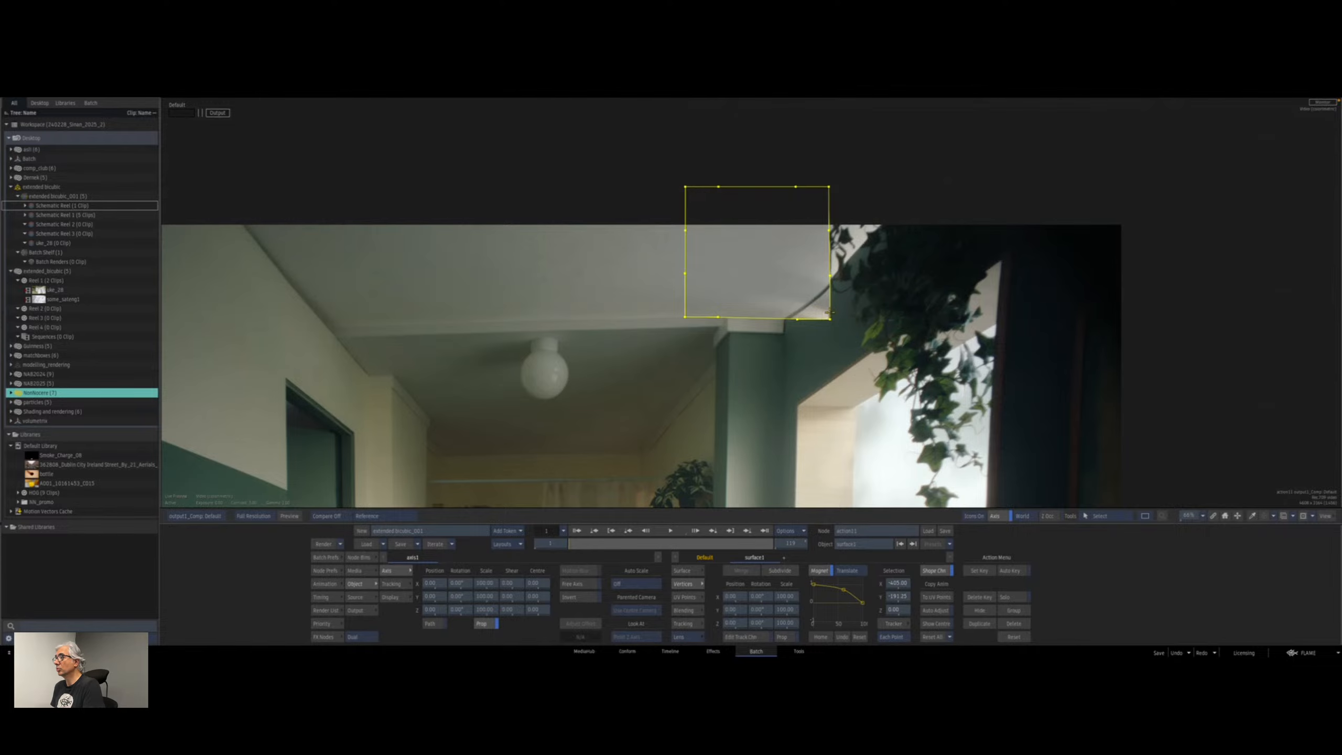
{"action": "left_click", "coordinate": [831, 319]}
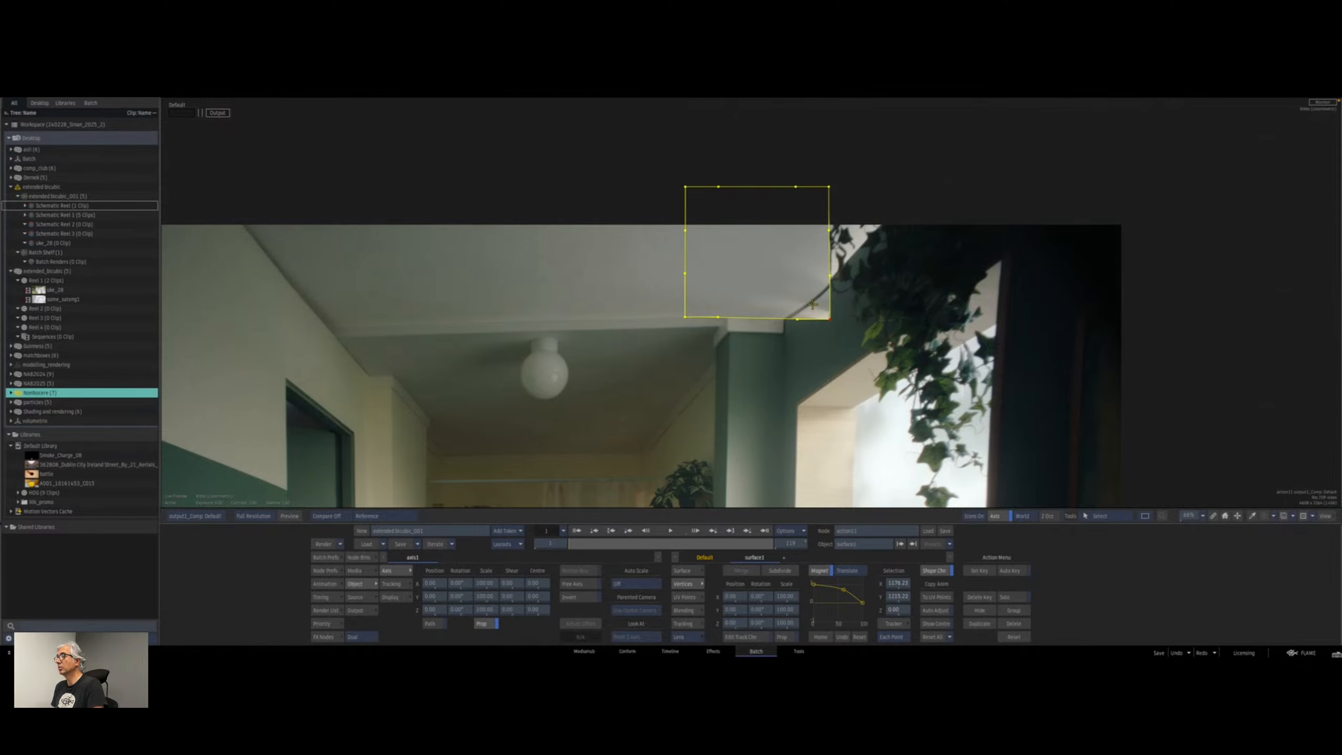
View the original back media of the room shot and examine the ceiling corner above the window.
{"action": "key", "text": "F2"}
{"action": "scroll", "coordinate": [793, 319], "scroll_direction": "down", "scroll_amount": 5}
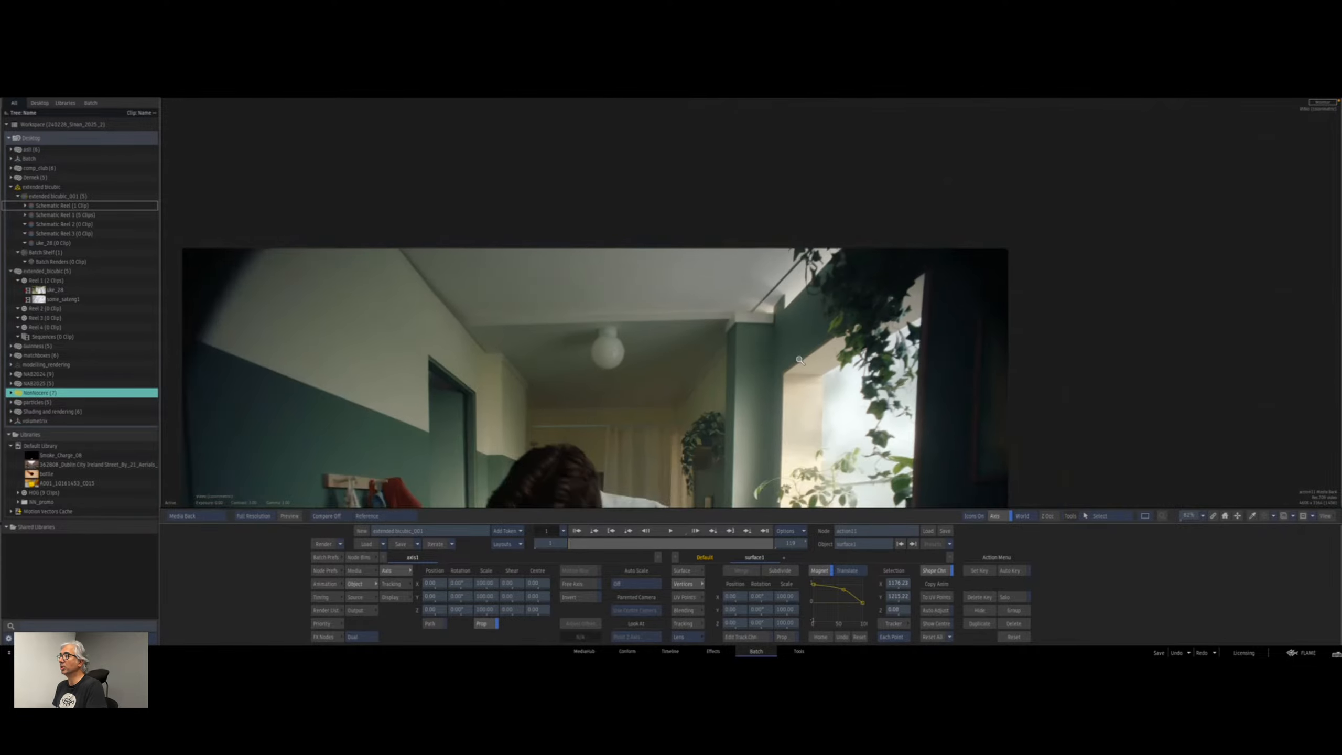
{"action": "left_click_drag", "start_coordinate": [780, 318], "coordinate": [853, 214]}
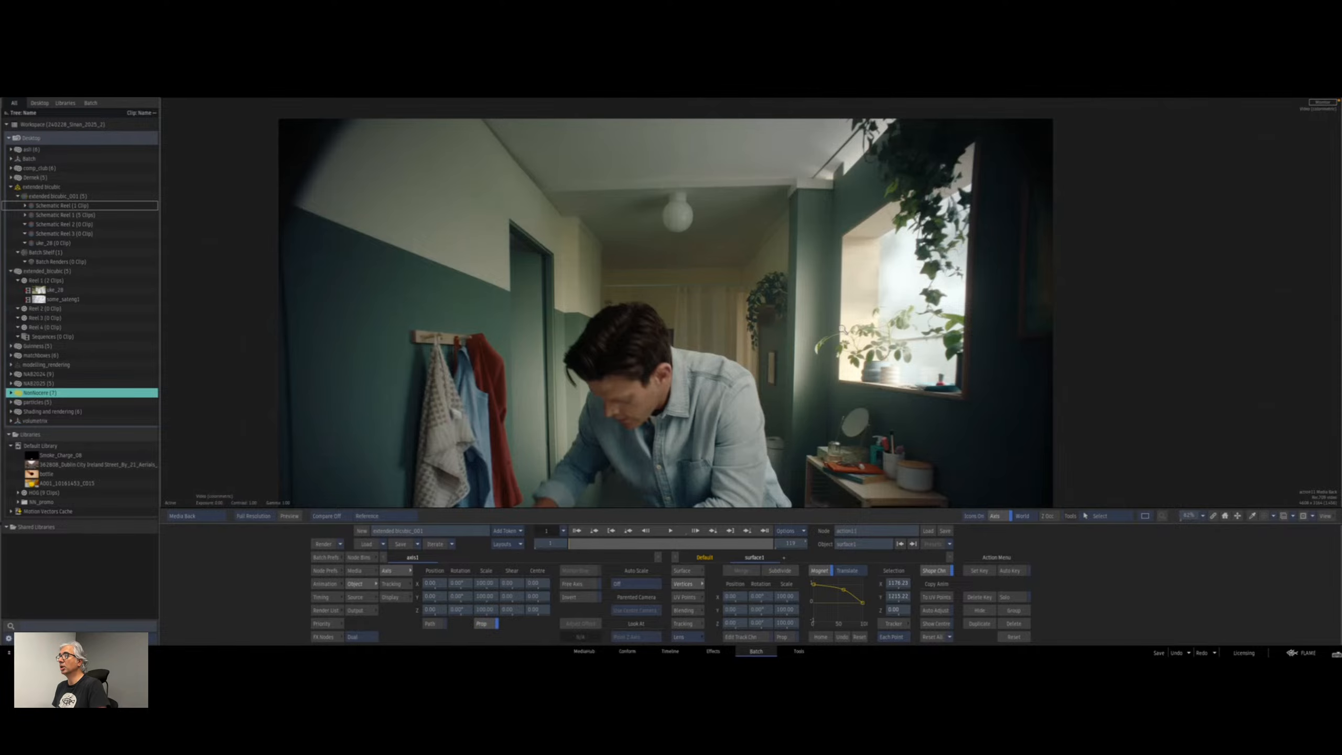
{"action": "scroll", "coordinate": [752, 310], "scroll_direction": "down", "scroll_amount": 2}
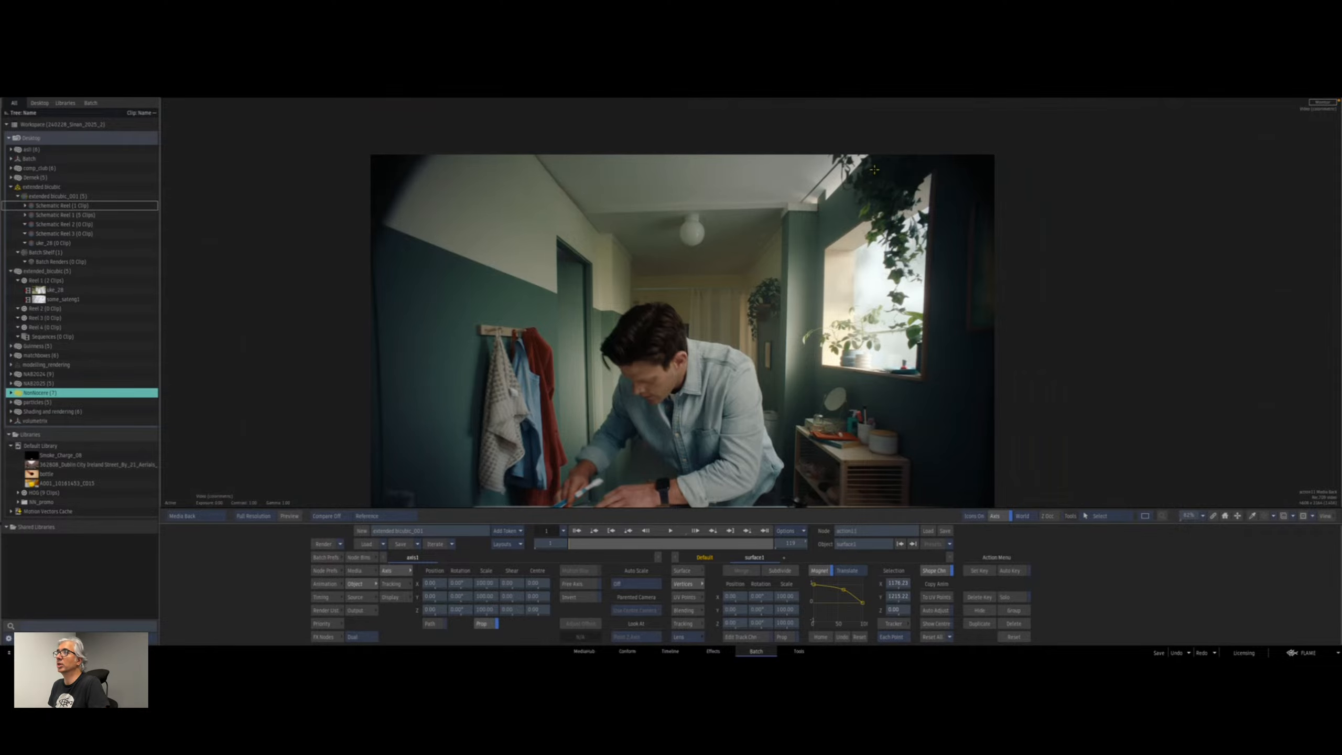
{"action": "left_click_drag", "start_coordinate": [787, 245], "coordinate": [857, 123]}
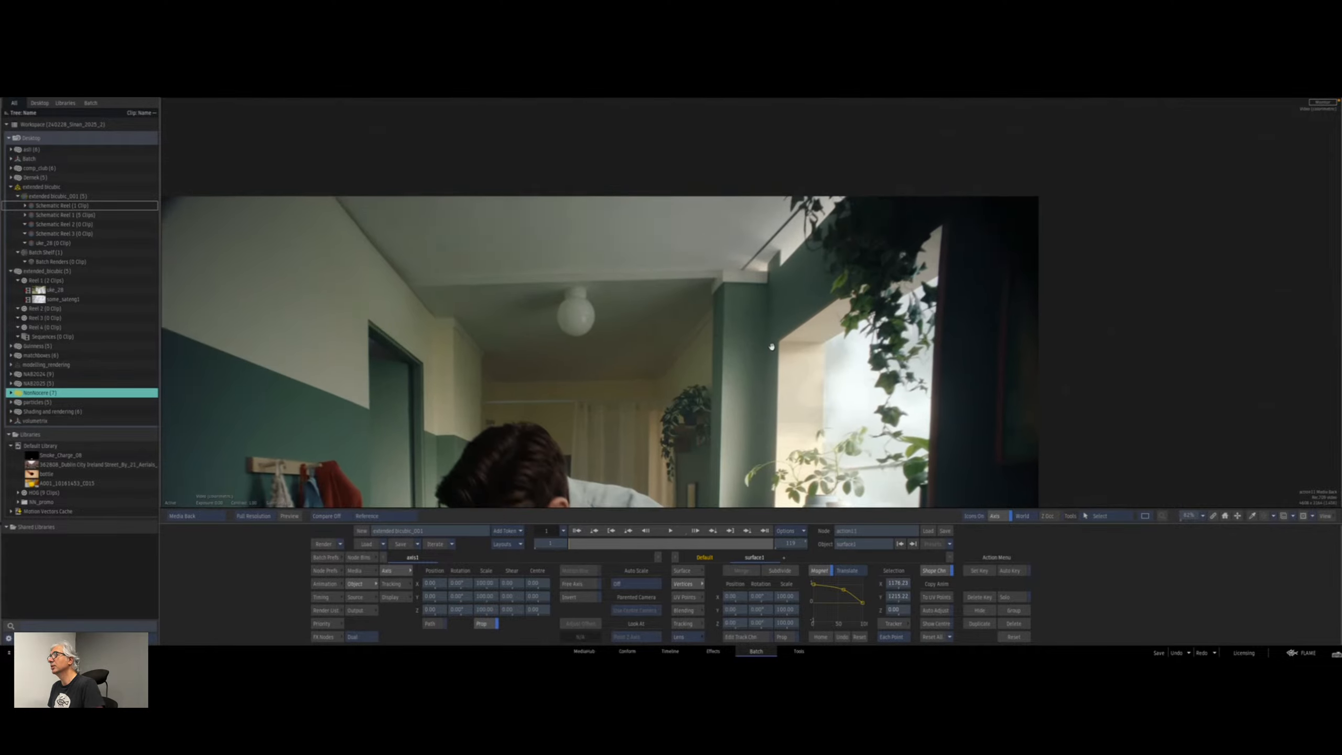
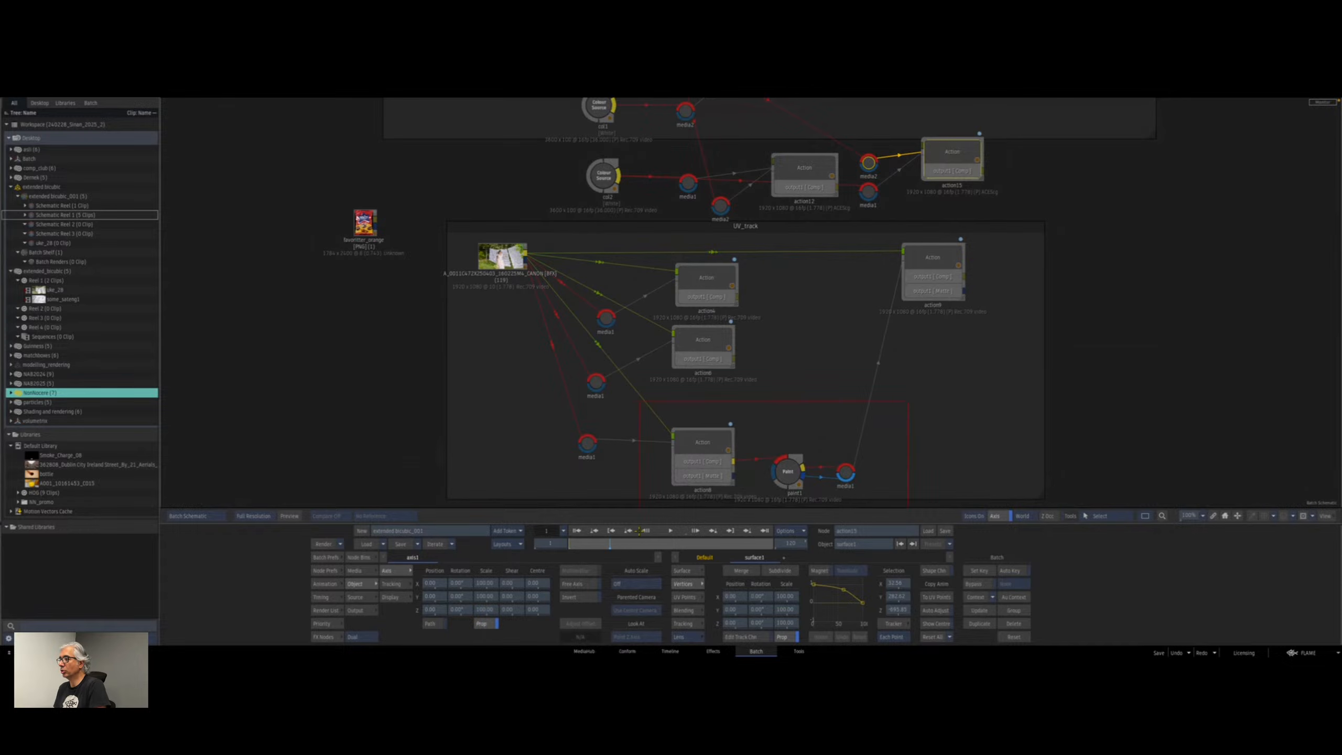
Tidy the UV_track group by repositioning its Action nodes and the connected paint branch.
{"action": "left_click_drag", "start_coordinate": [639, 531], "coordinate": [640, 531]}
{"action": "left_click_drag", "start_coordinate": [702, 461], "coordinate": [698, 441]}
{"action": "left_click", "coordinate": [712, 391]}
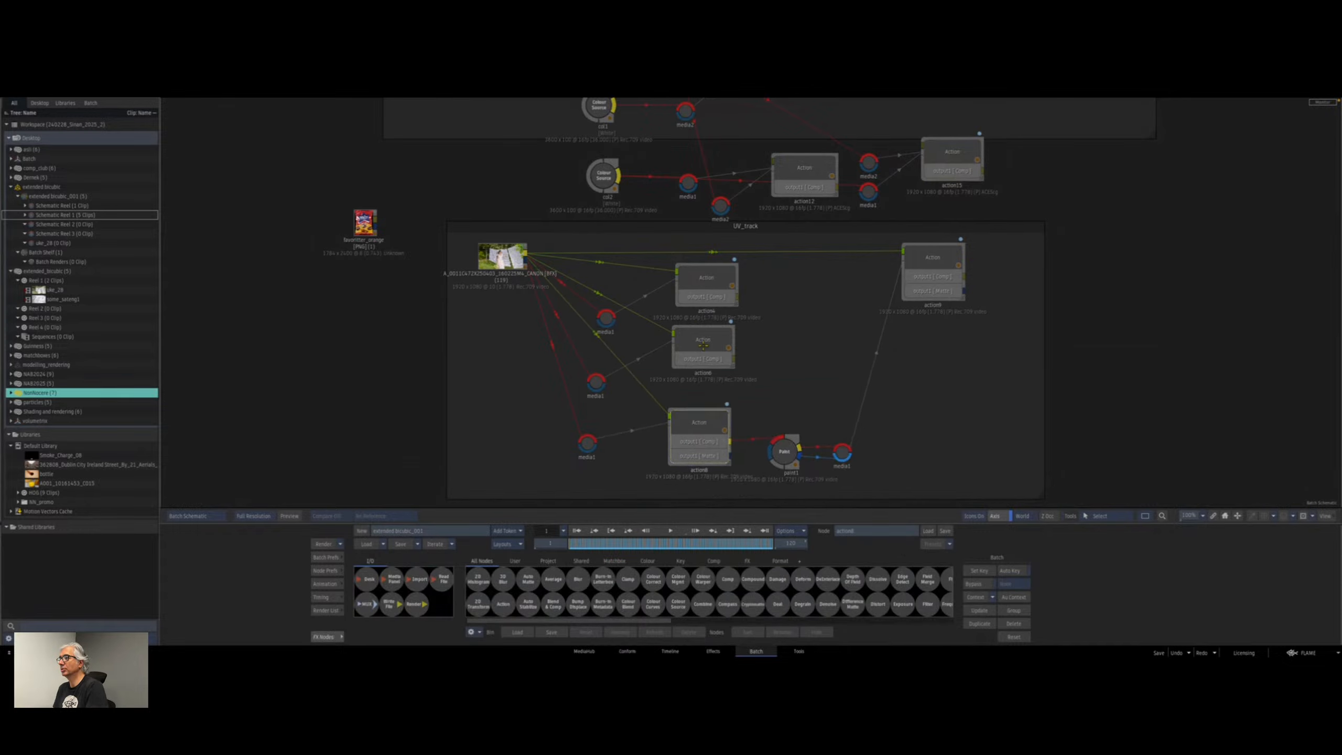
{"action": "left_click_drag", "start_coordinate": [703, 345], "coordinate": [702, 354]}
{"action": "left_click_drag", "start_coordinate": [724, 271], "coordinate": [718, 272]}
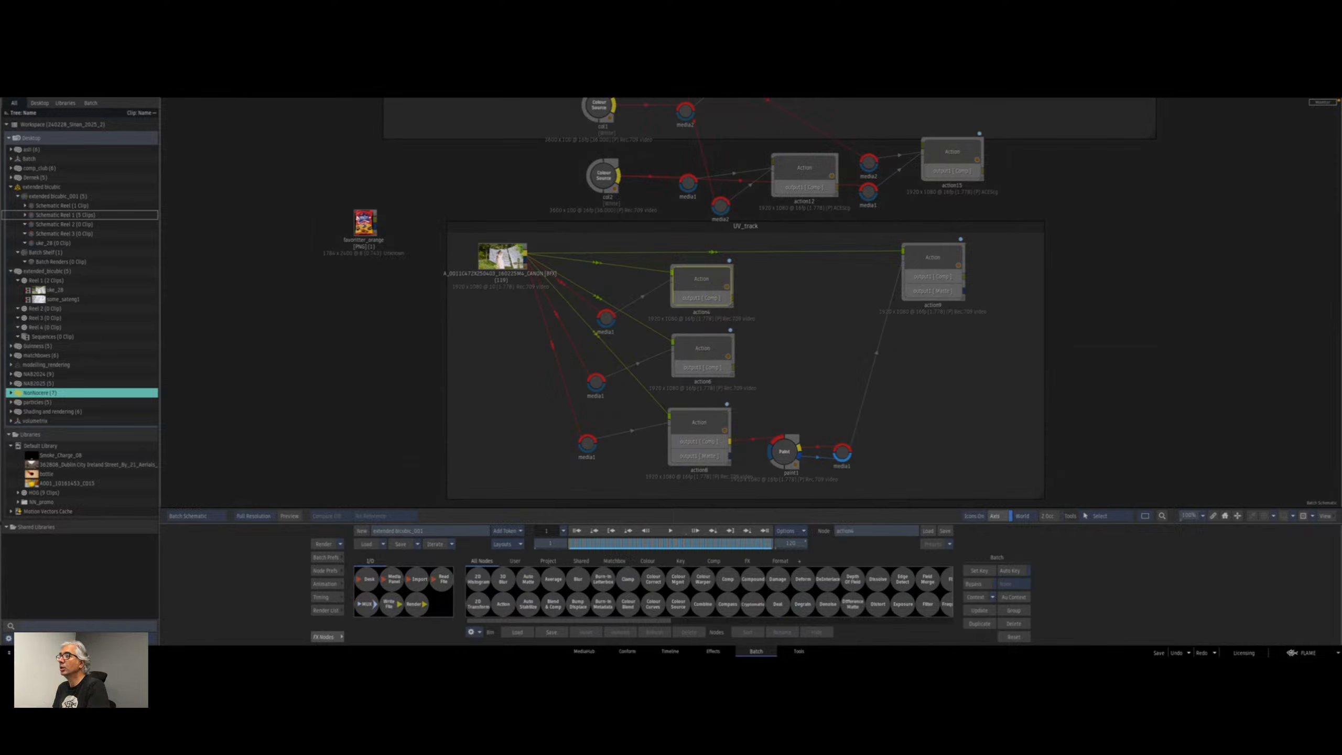
View the clothesline source clip, scrub and play it through, and return to the first frame.
{"action": "left_click_drag", "start_coordinate": [500, 258], "coordinate": [502, 254]}
{"action": "key", "text": "F4"}
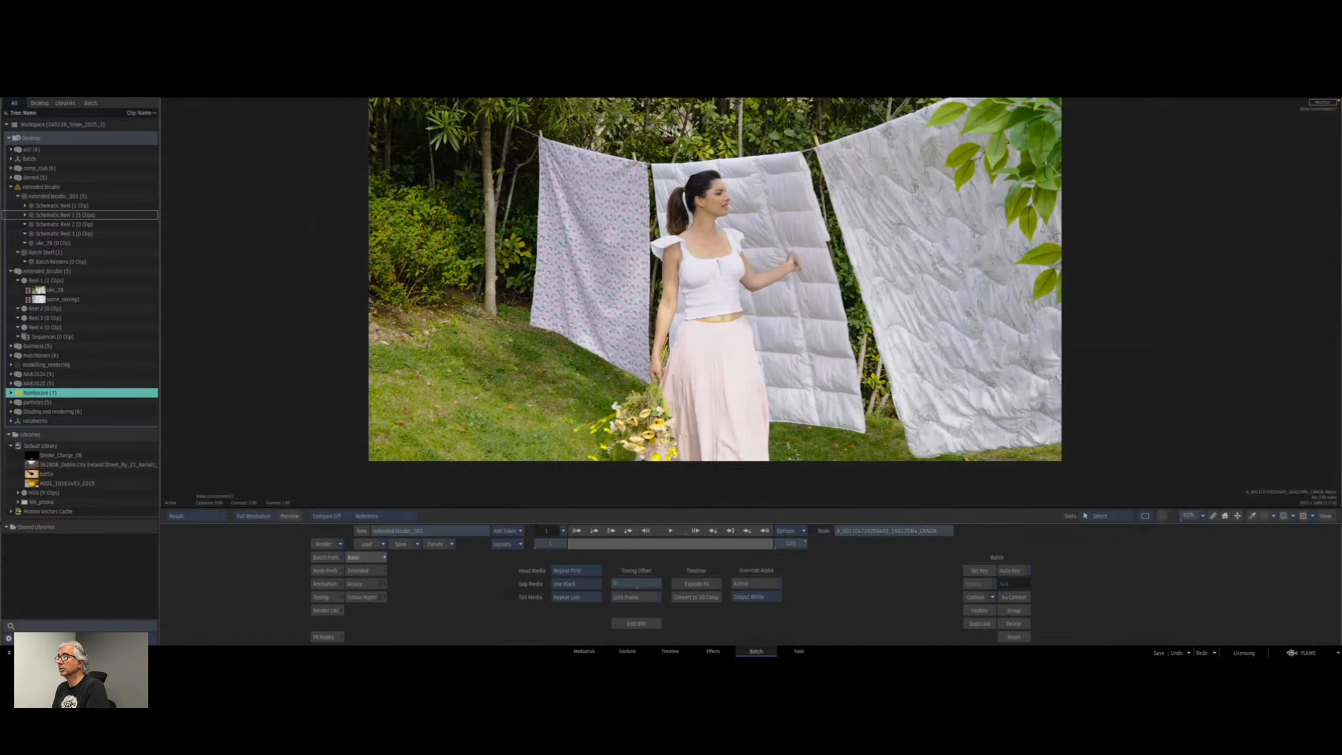
{"action": "left_click_drag", "start_coordinate": [575, 545], "coordinate": [774, 546]}
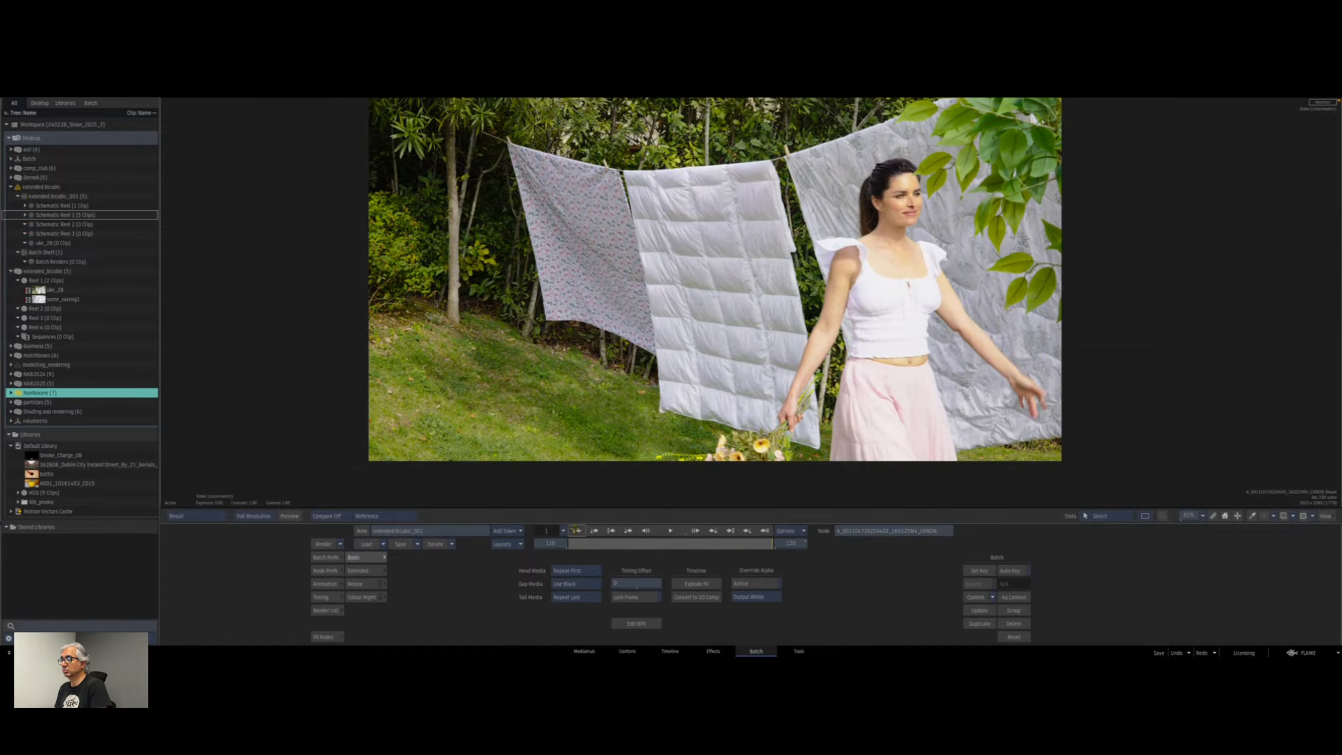
{"action": "left_click", "coordinate": [576, 530]}
{"action": "left_click", "coordinate": [670, 531]}
{"action": "left_click", "coordinate": [577, 530]}
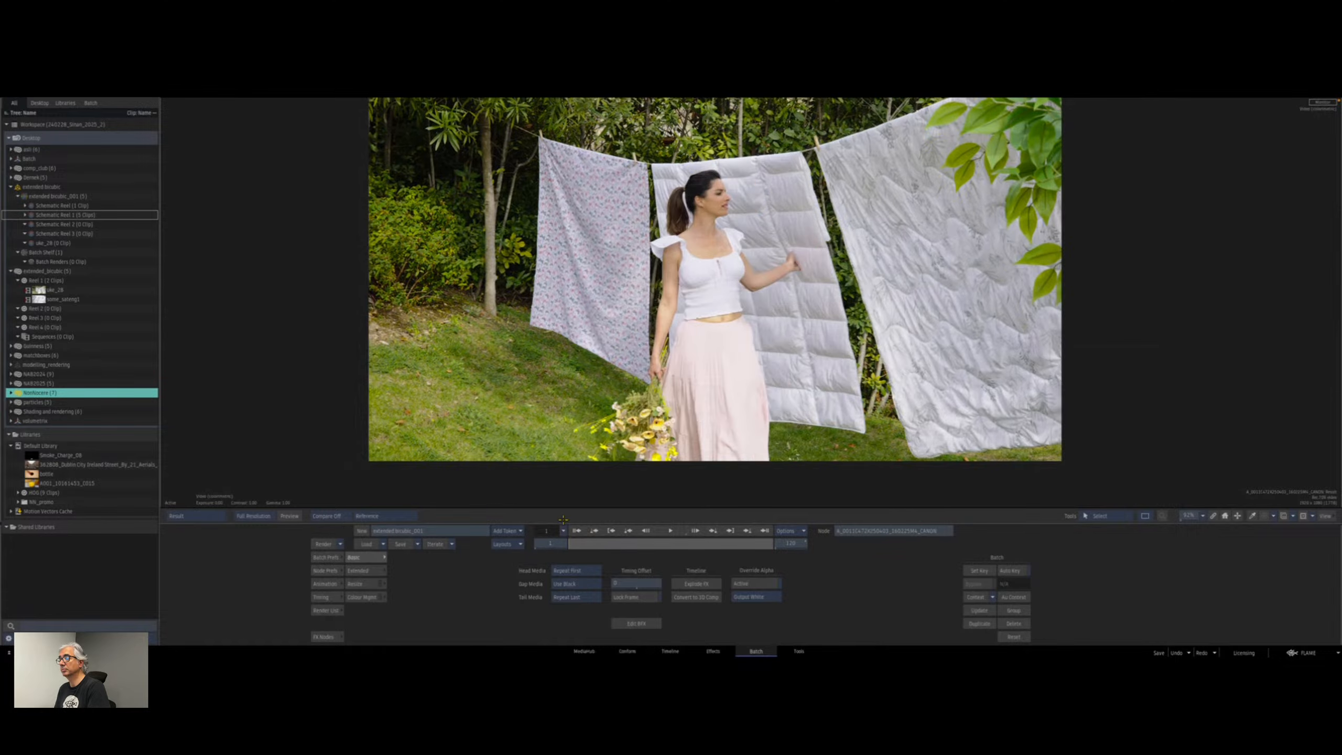
Open the uppermost Action beside the clip in the UV_track group to review the grid surface on the patterned sheet.
{"action": "key", "text": "F4"}
{"action": "double_click", "coordinate": [703, 311]}
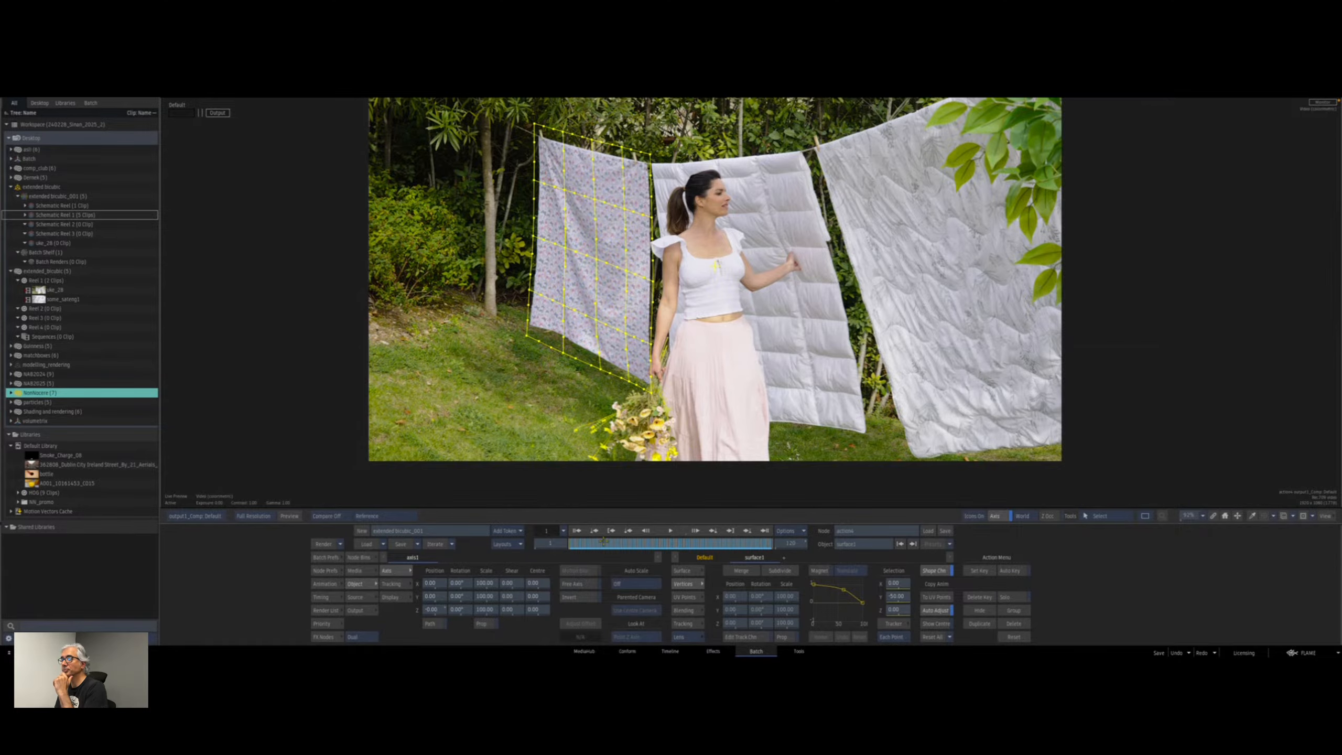
{"action": "key", "text": "space"}
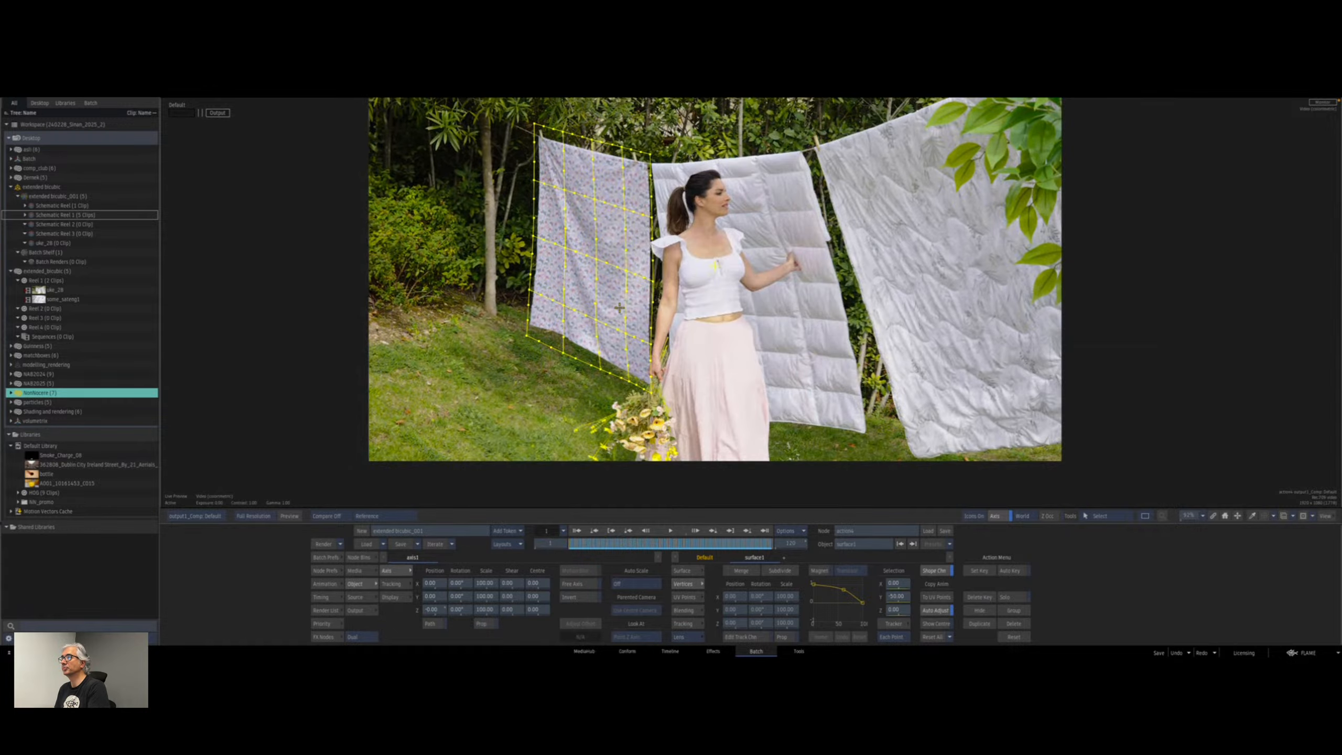
Add an Action node with a media input to the UV_track group, feed it the clothesline clip, and open it.
{"action": "key", "text": "F4"}
{"action": "left_click", "coordinate": [329, 636]}
{"action": "key", "text": "a"}
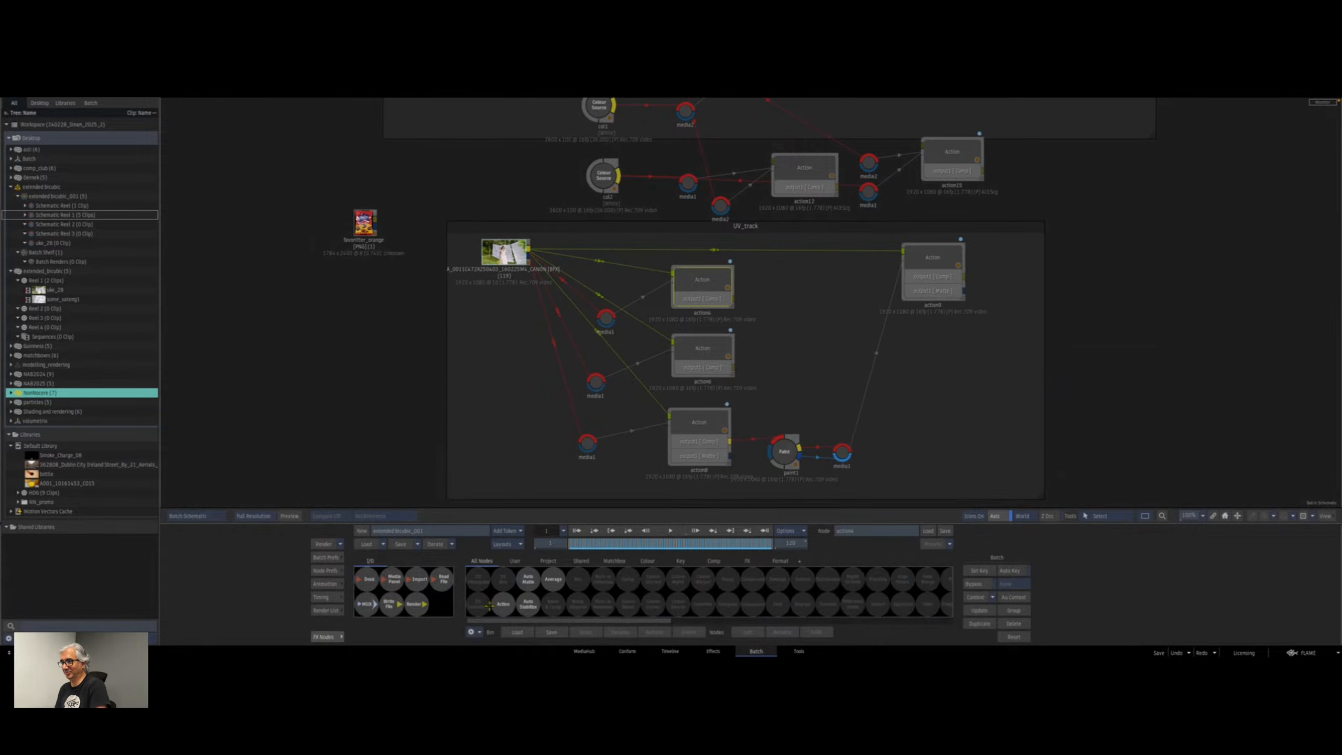
{"action": "left_click_drag", "start_coordinate": [503, 604], "coordinate": [943, 388]}
{"action": "key", "text": "n"}
{"action": "mouse_move", "coordinate": [813, 398]}
{"action": "left_mouse_down"}
{"action": "mouse_move", "coordinate": [542, 230]}
{"action": "mouse_move", "coordinate": [548, 254]}
{"action": "mouse_move", "coordinate": [809, 383]}
{"action": "left_mouse_up"}
{"action": "double_click", "coordinate": [944, 379]}
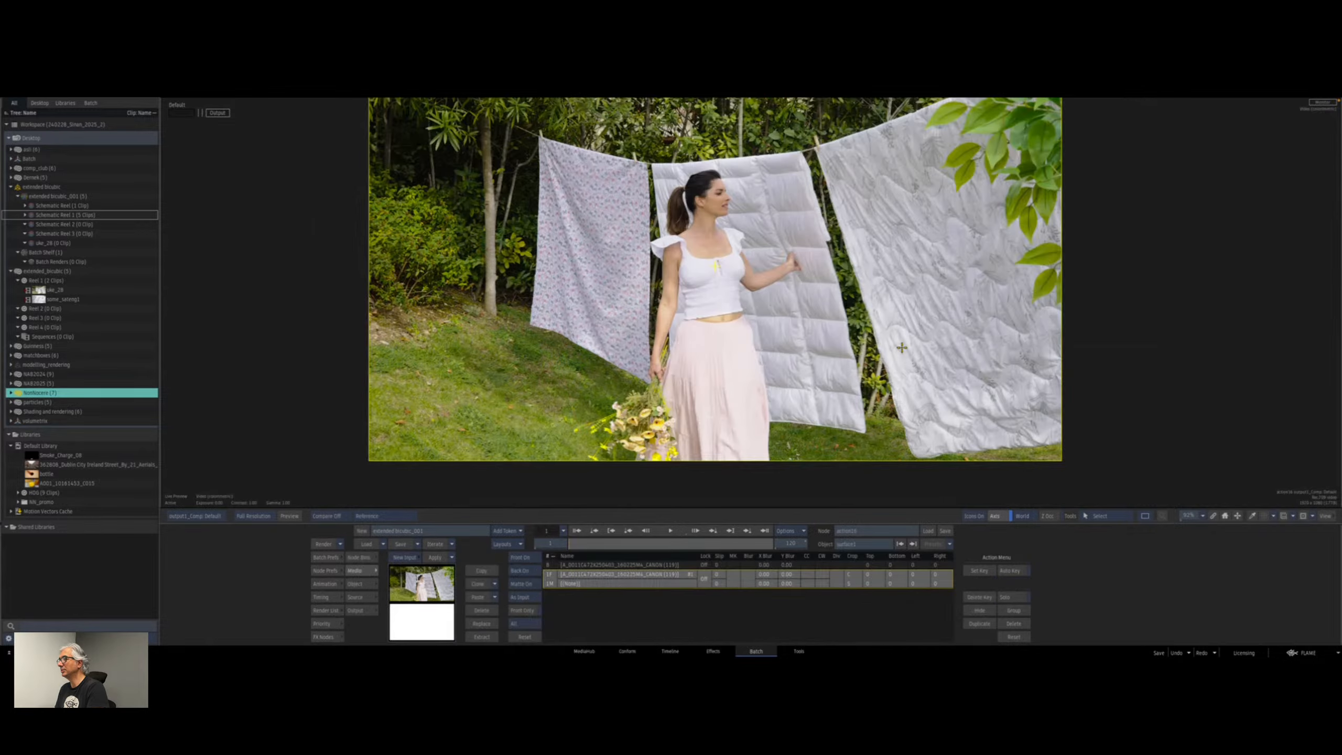
Open the new Action's surface settings and change the surface type to Extended Bicubic.
{"action": "left_click_drag", "start_coordinate": [815, 333], "coordinate": [761, 339]}
{"action": "key", "text": "Escape"}
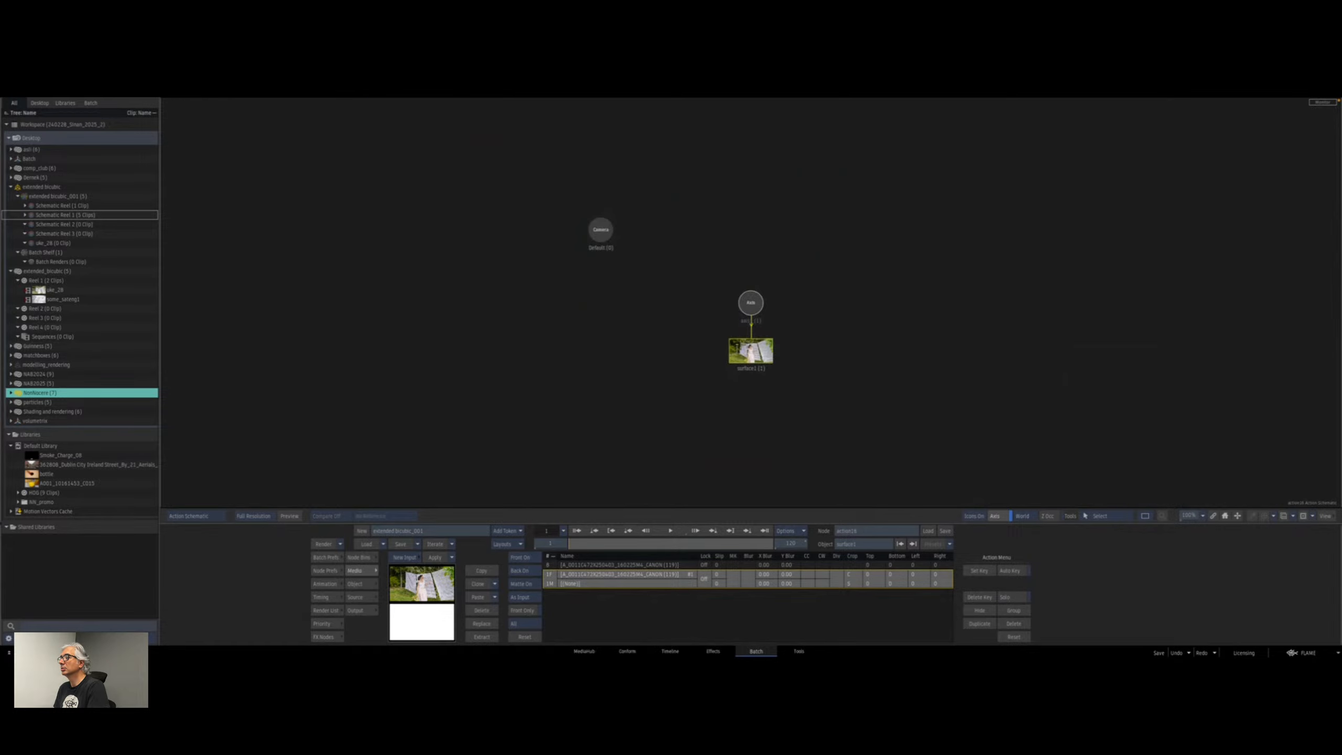
{"action": "double_click", "coordinate": [753, 353]}
{"action": "key", "text": "F4"}
{"action": "left_click", "coordinate": [790, 597]}
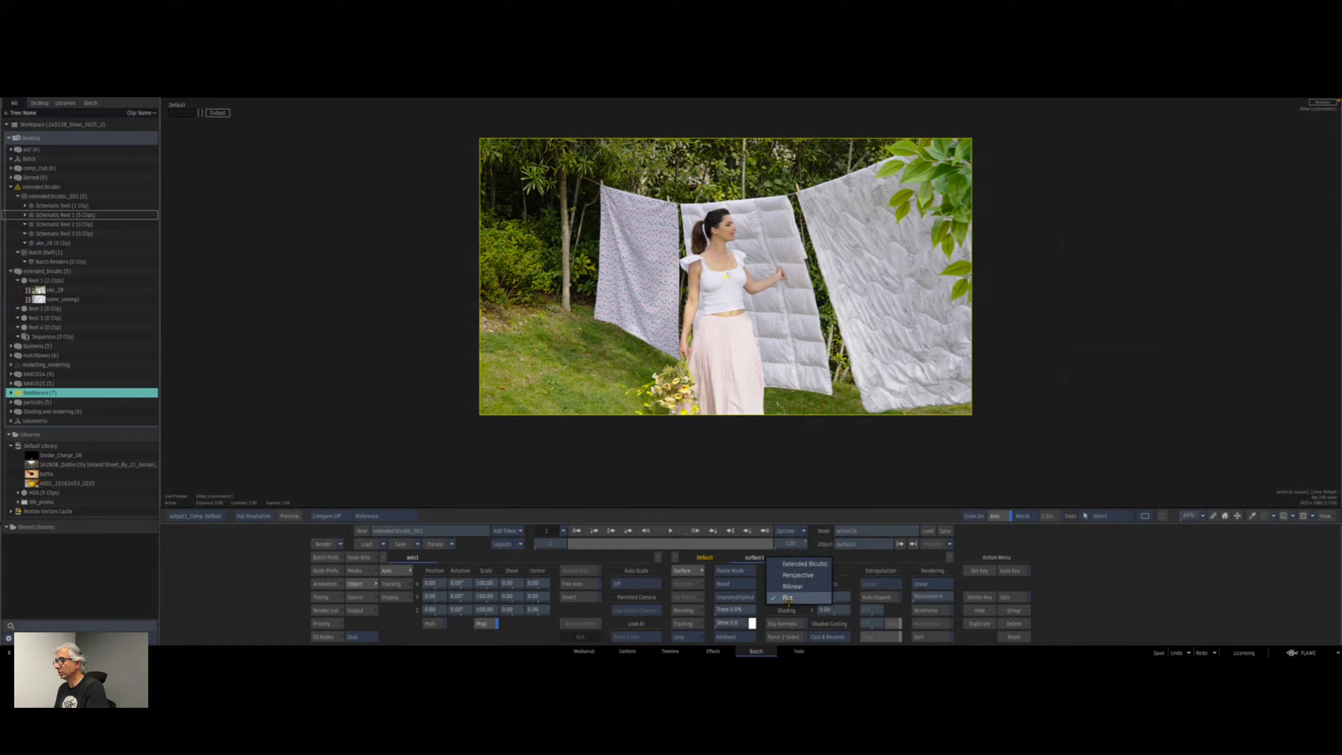
{"action": "left_click", "coordinate": [794, 564]}
Activate the Move UV/Vertex tool and enable Auto Adjust in the Vertices settings, along with Auto Key.
{"action": "right_click", "coordinate": [1123, 505]}
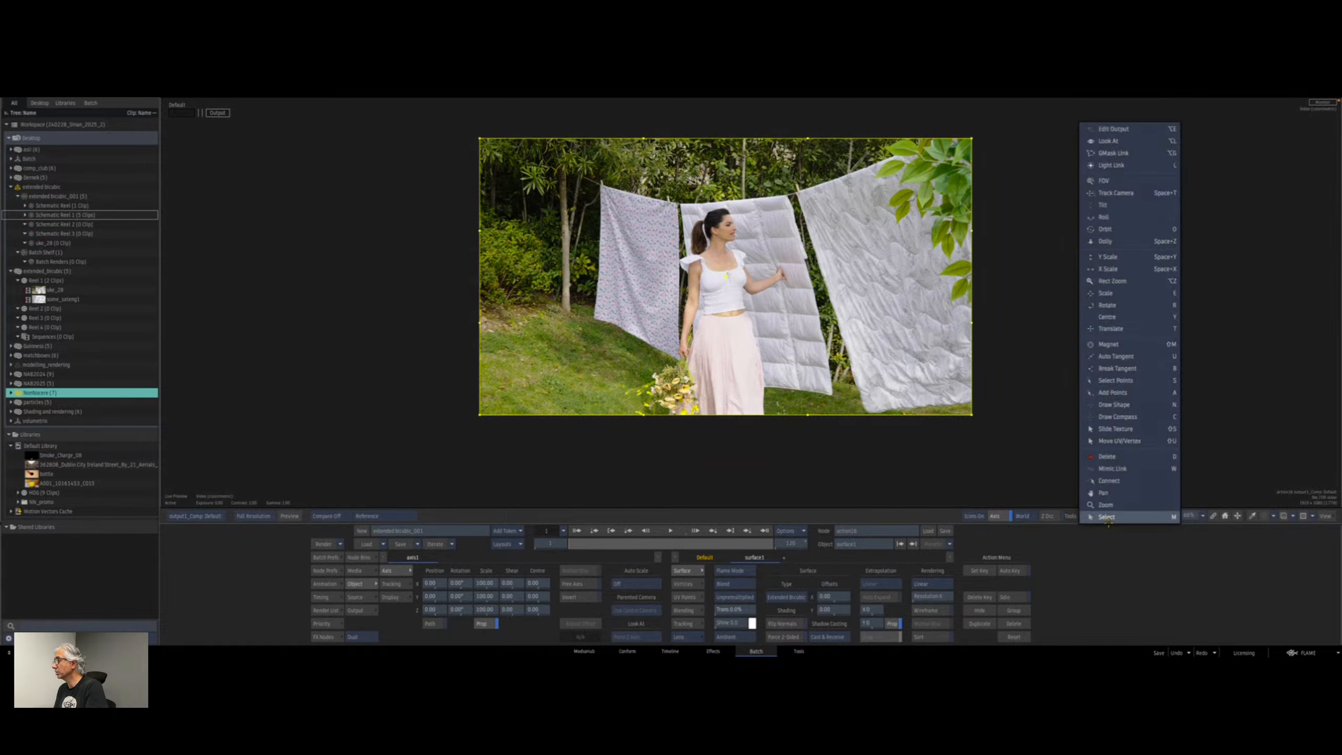
{"action": "left_click", "coordinate": [1121, 441]}
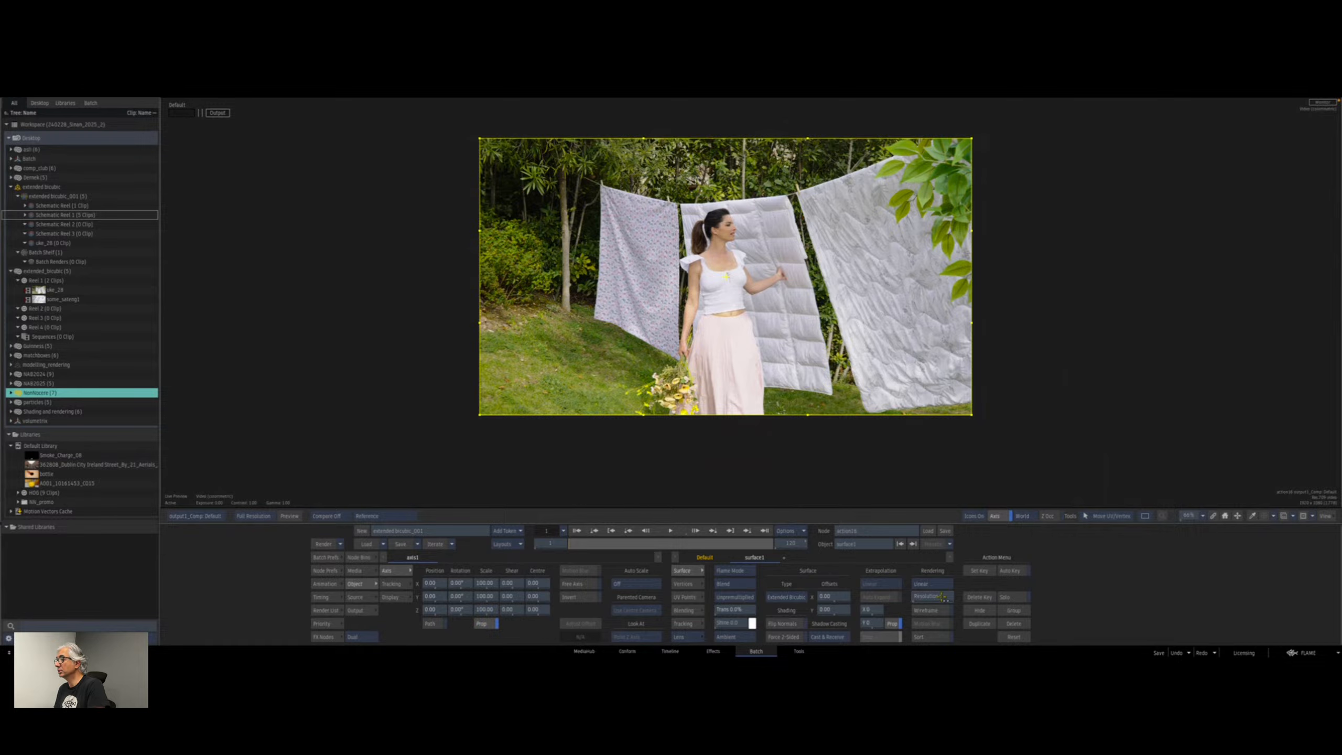
{"action": "left_click", "coordinate": [684, 584]}
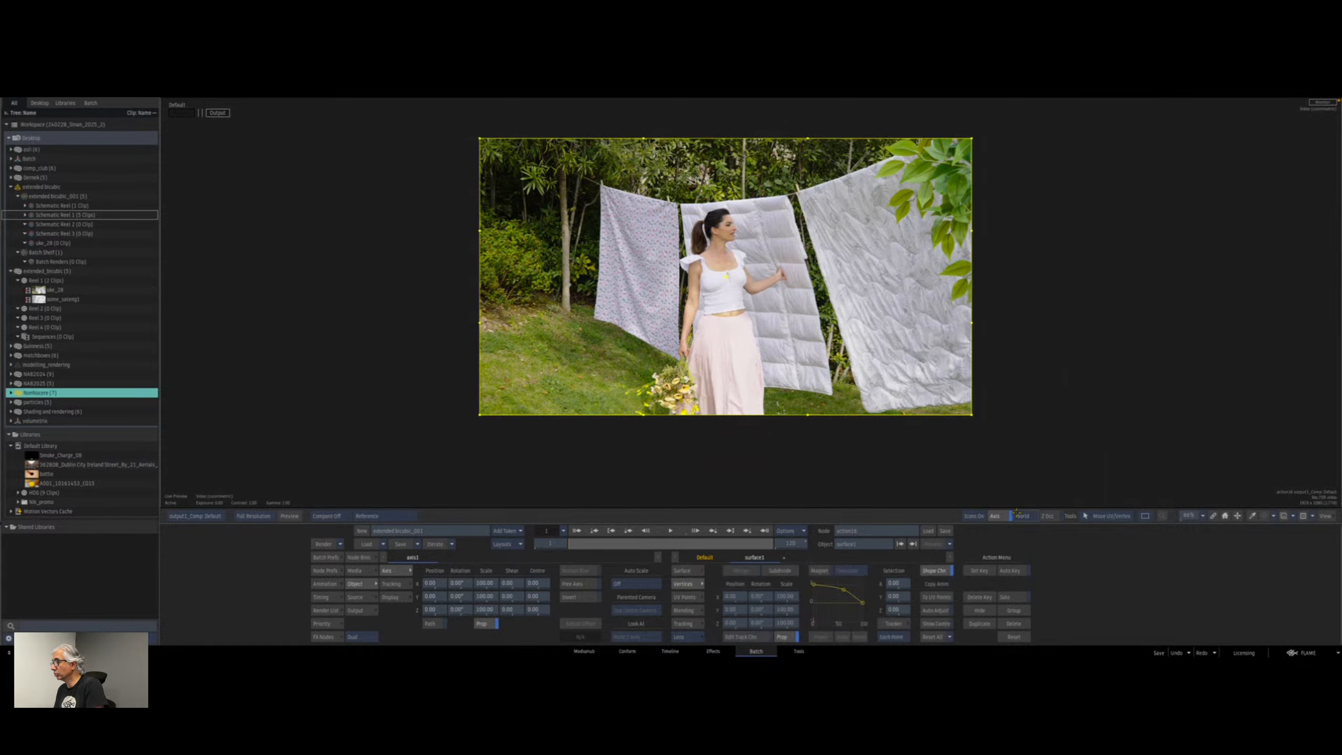
{"action": "left_click", "coordinate": [933, 610]}
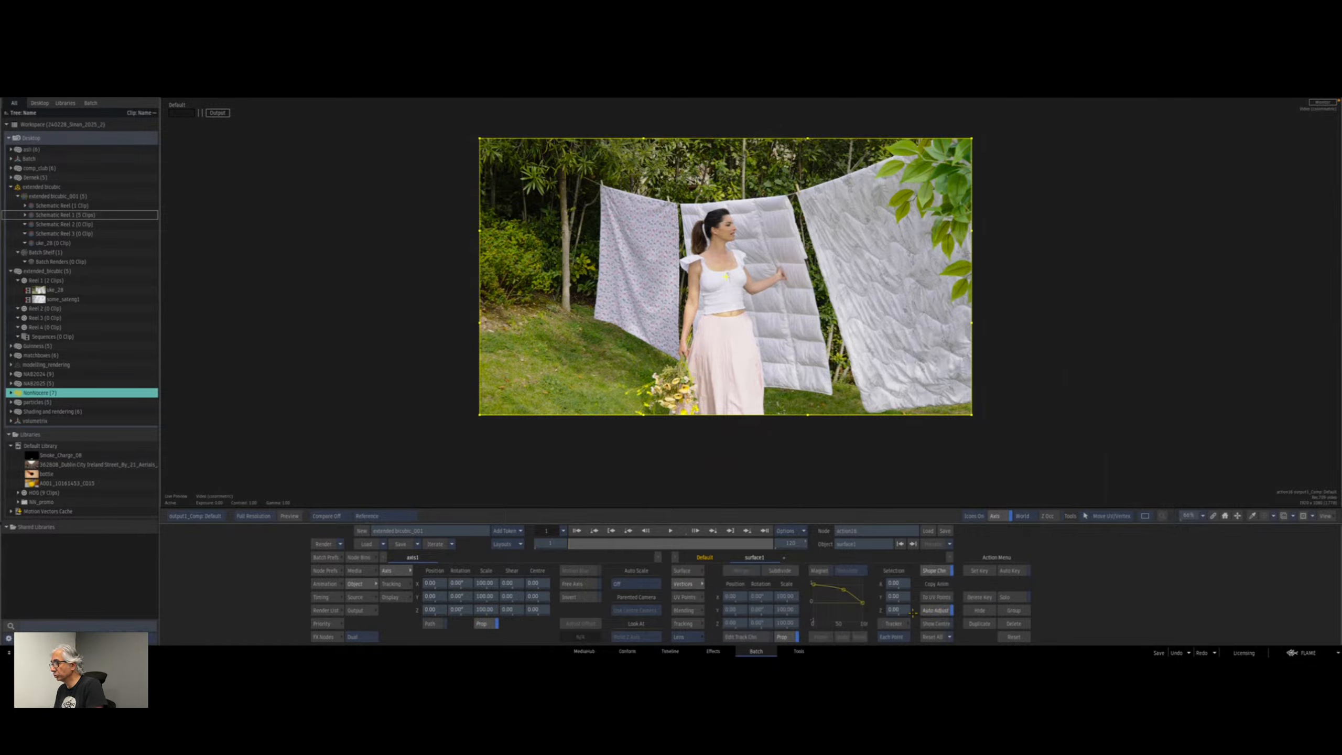
{"action": "left_click", "coordinate": [1009, 570]}
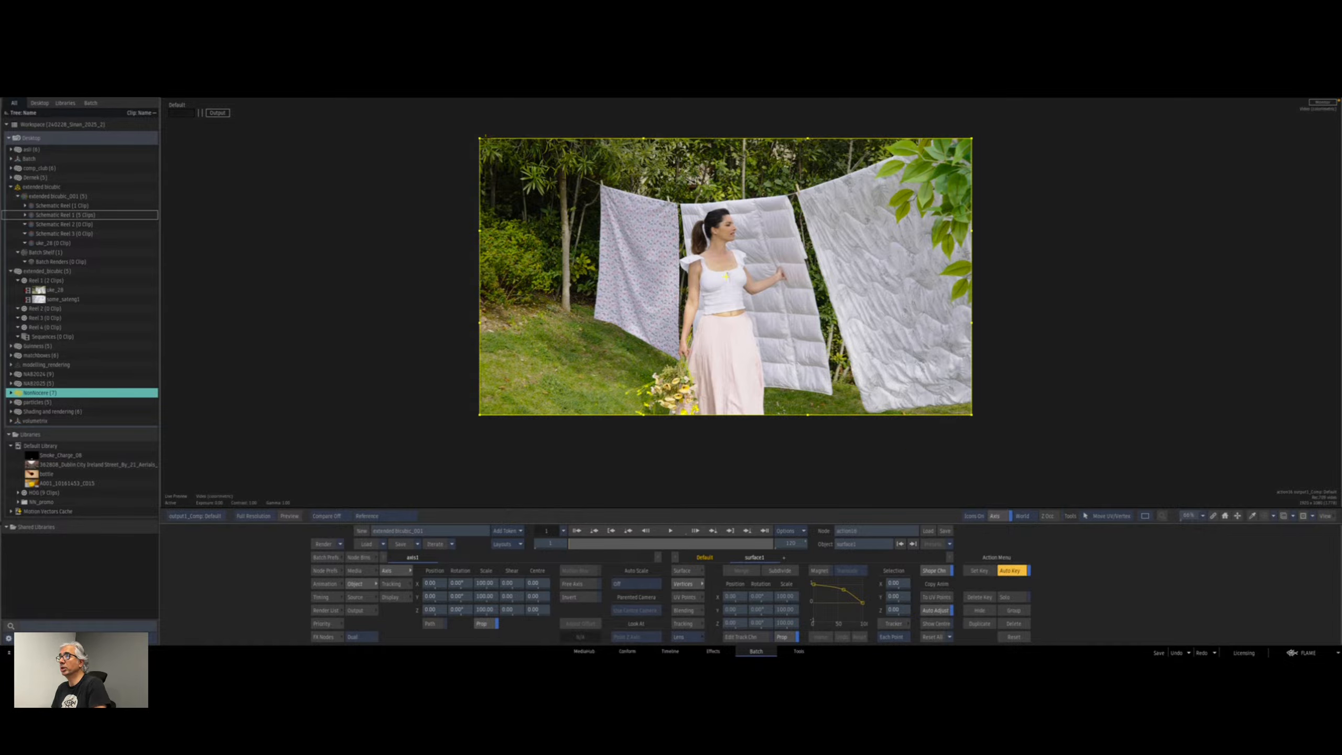
Move the four corner vertices of the surface onto the corners of the patterned sheet on the clothesline.
{"action": "left_click_drag", "start_coordinate": [480, 135], "coordinate": [602, 186]}
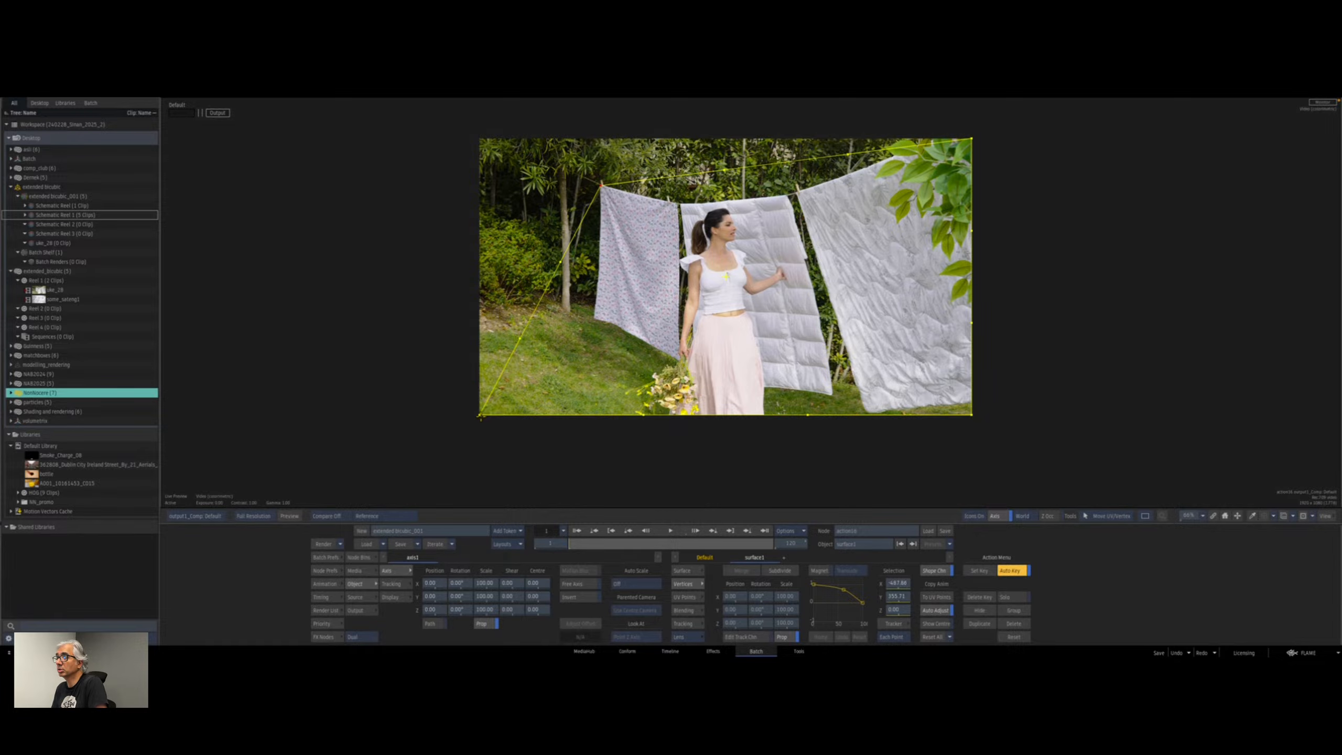
{"action": "left_click_drag", "start_coordinate": [481, 418], "coordinate": [596, 320]}
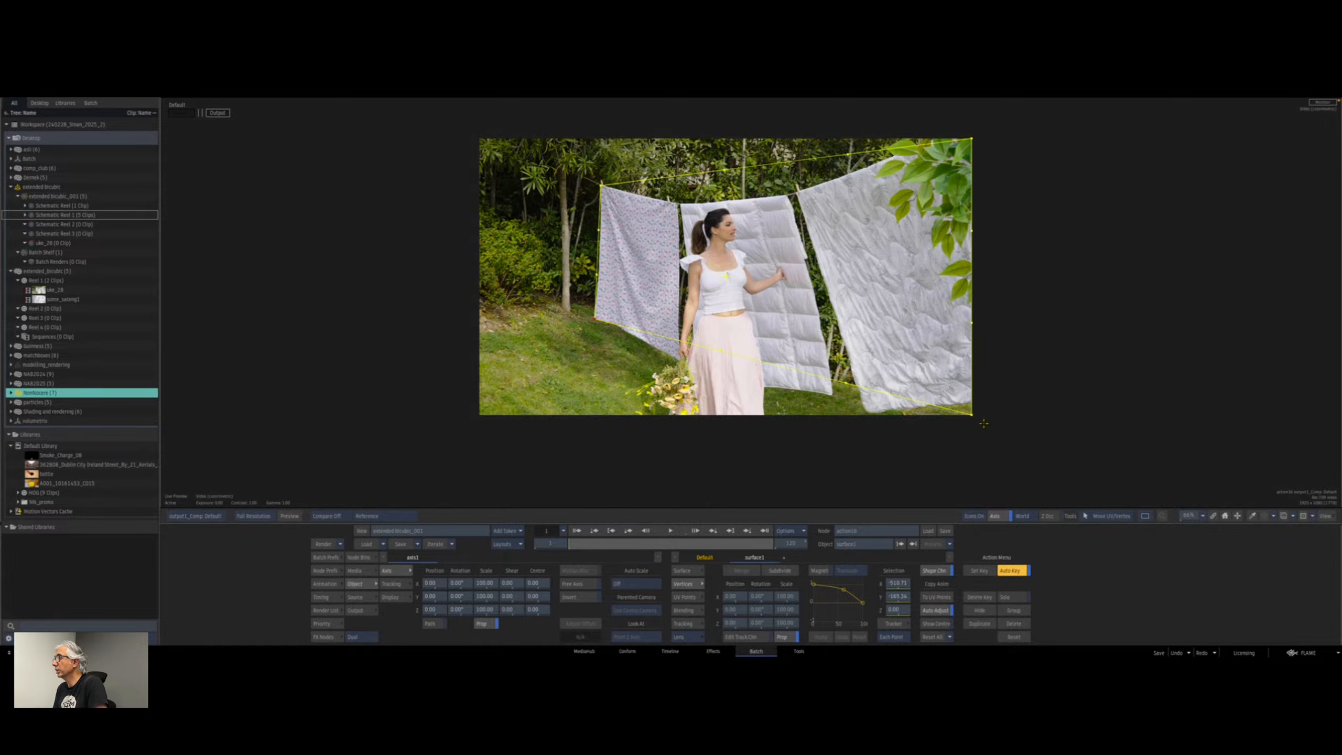
{"action": "left_click_drag", "start_coordinate": [974, 414], "coordinate": [681, 357]}
{"action": "left_click_drag", "start_coordinate": [974, 140], "coordinate": [679, 203]}
Subdivide the patterned sheet's surface grid twice.
{"action": "scroll", "coordinate": [748, 308], "scroll_direction": "up", "scroll_amount": 5}
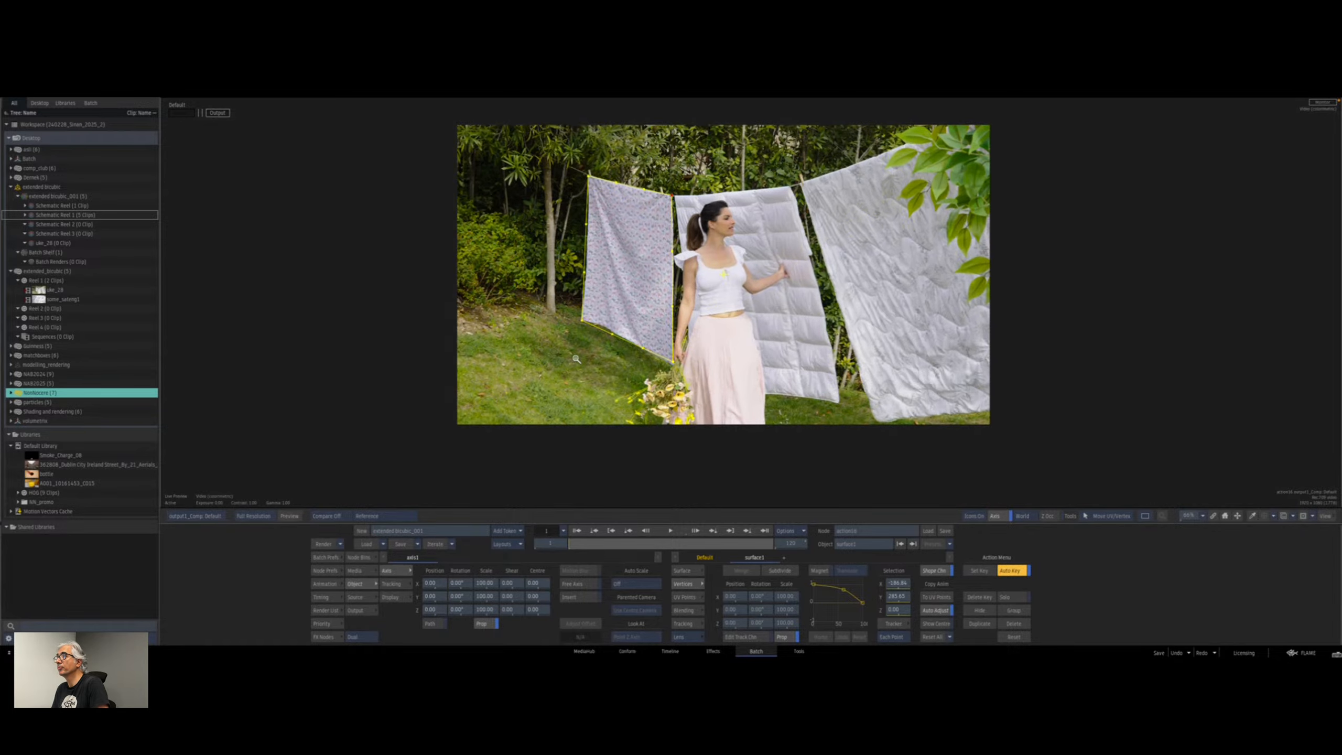
{"action": "left_click_drag", "start_coordinate": [749, 308], "coordinate": [763, 345]}
{"action": "left_click", "coordinate": [780, 571]}
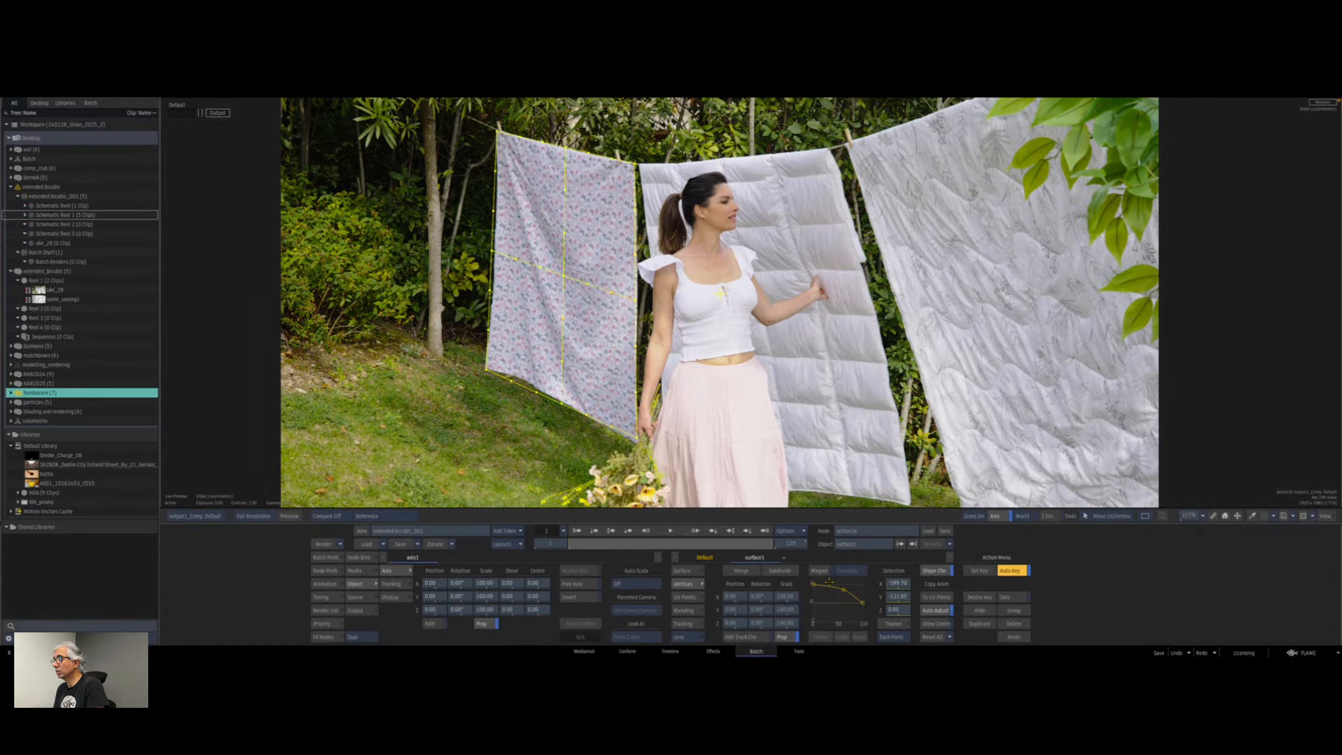
{"action": "left_click", "coordinate": [778, 571]}
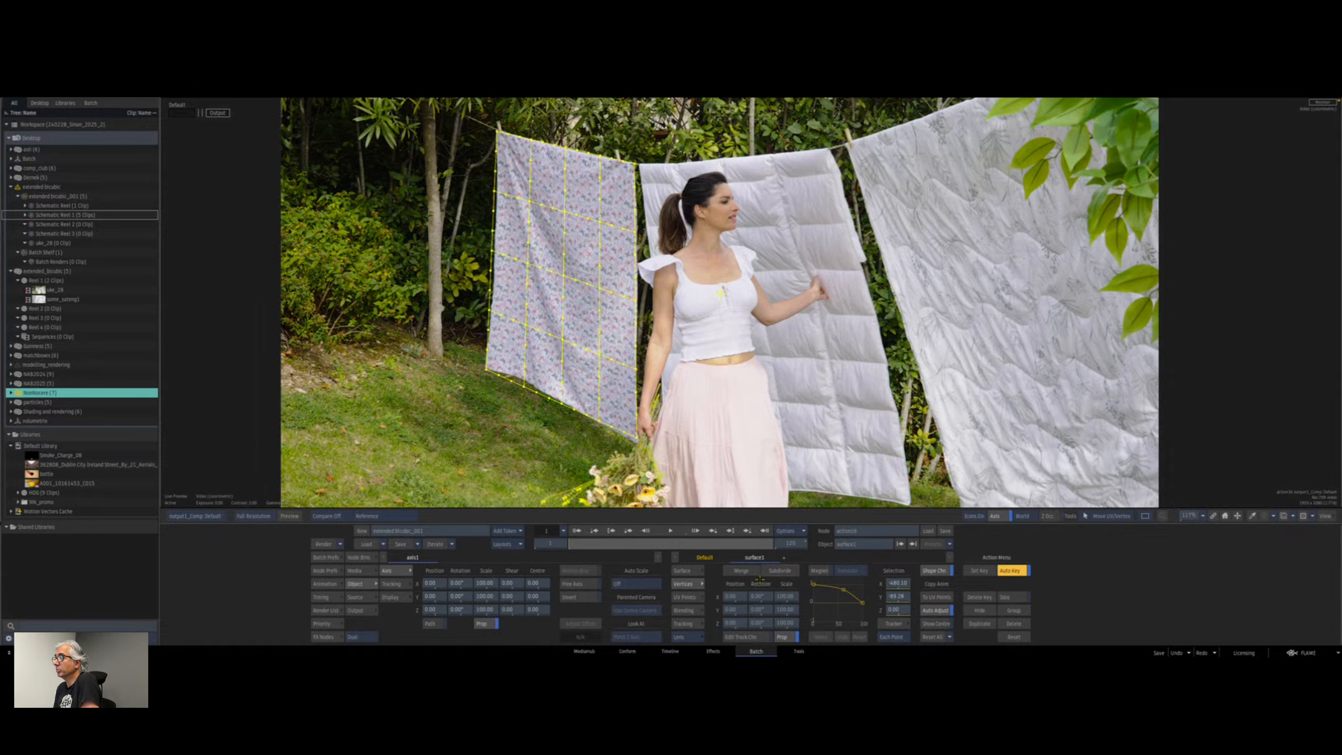
Show the surface's UV points in the surface view and select them all, with the tracking mode kept at Each Point.
{"action": "left_click", "coordinate": [698, 599]}
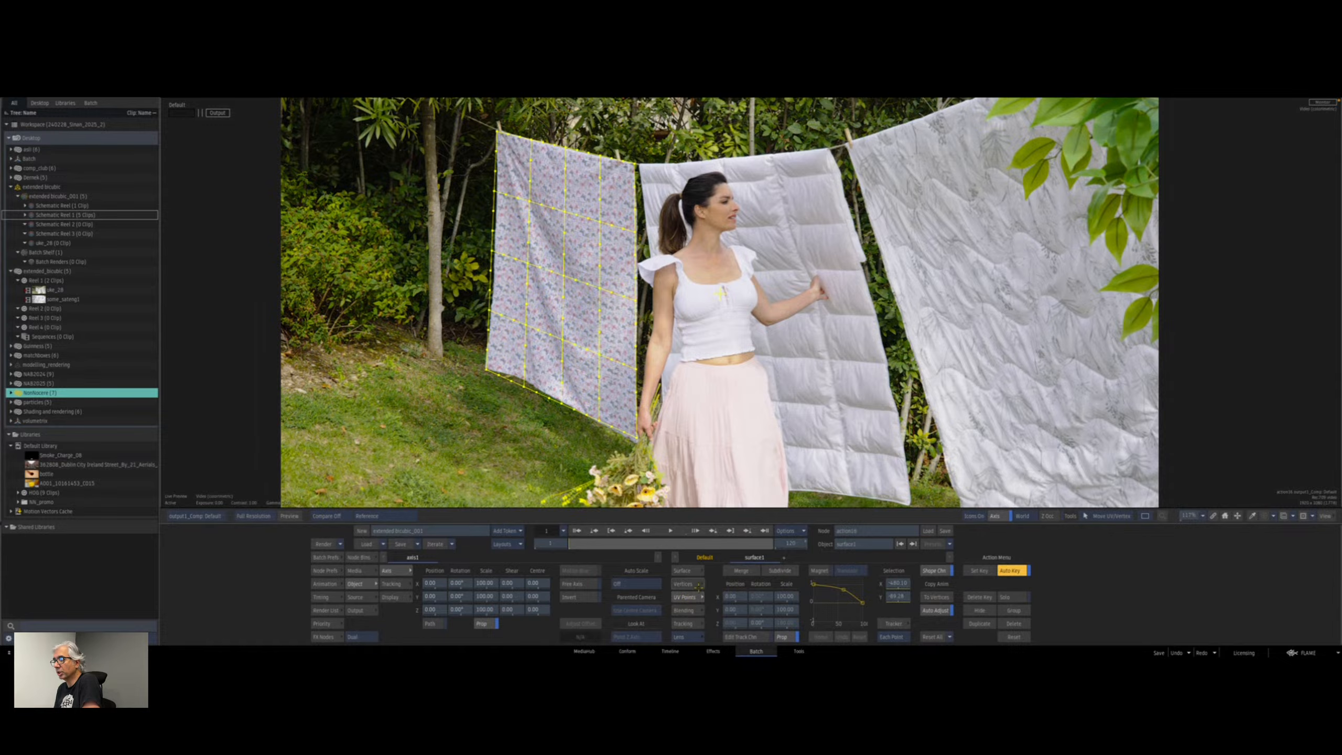
{"action": "key", "text": "F8"}
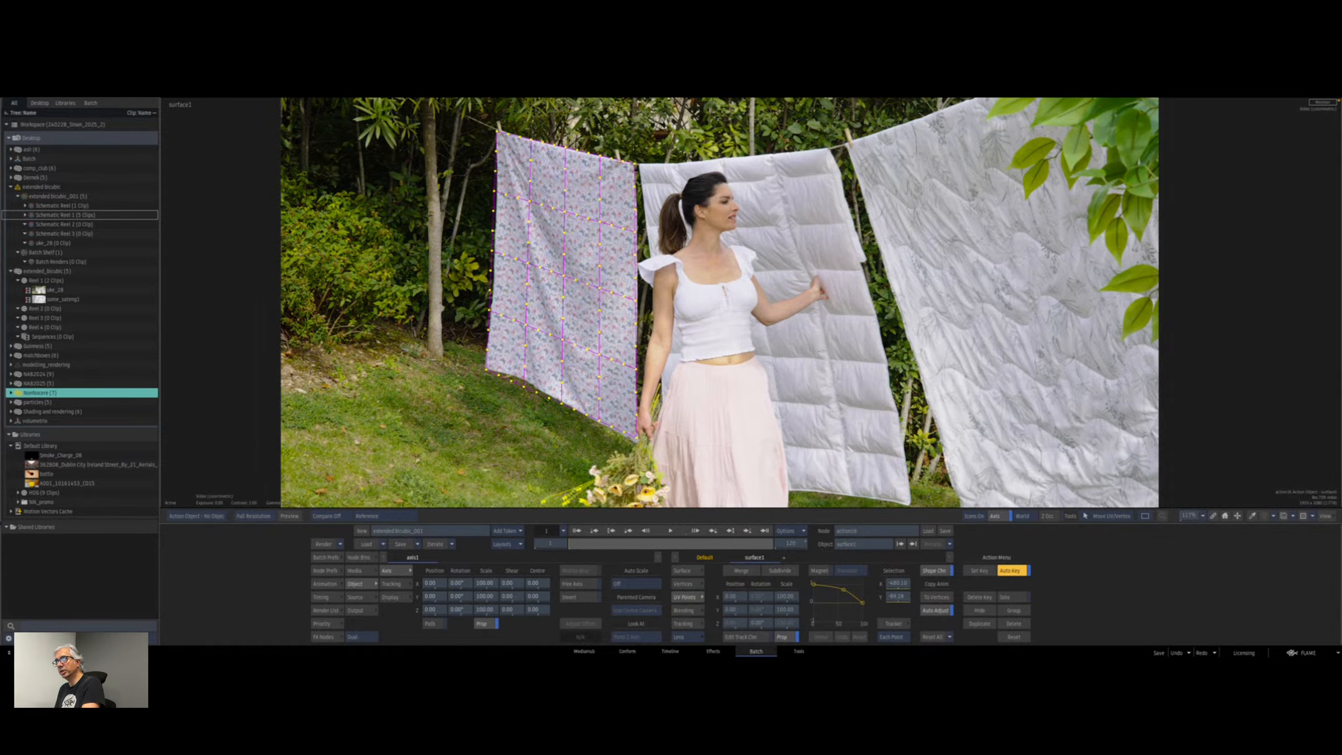
{"action": "left_click_drag", "start_coordinate": [675, 114], "coordinate": [455, 410]}
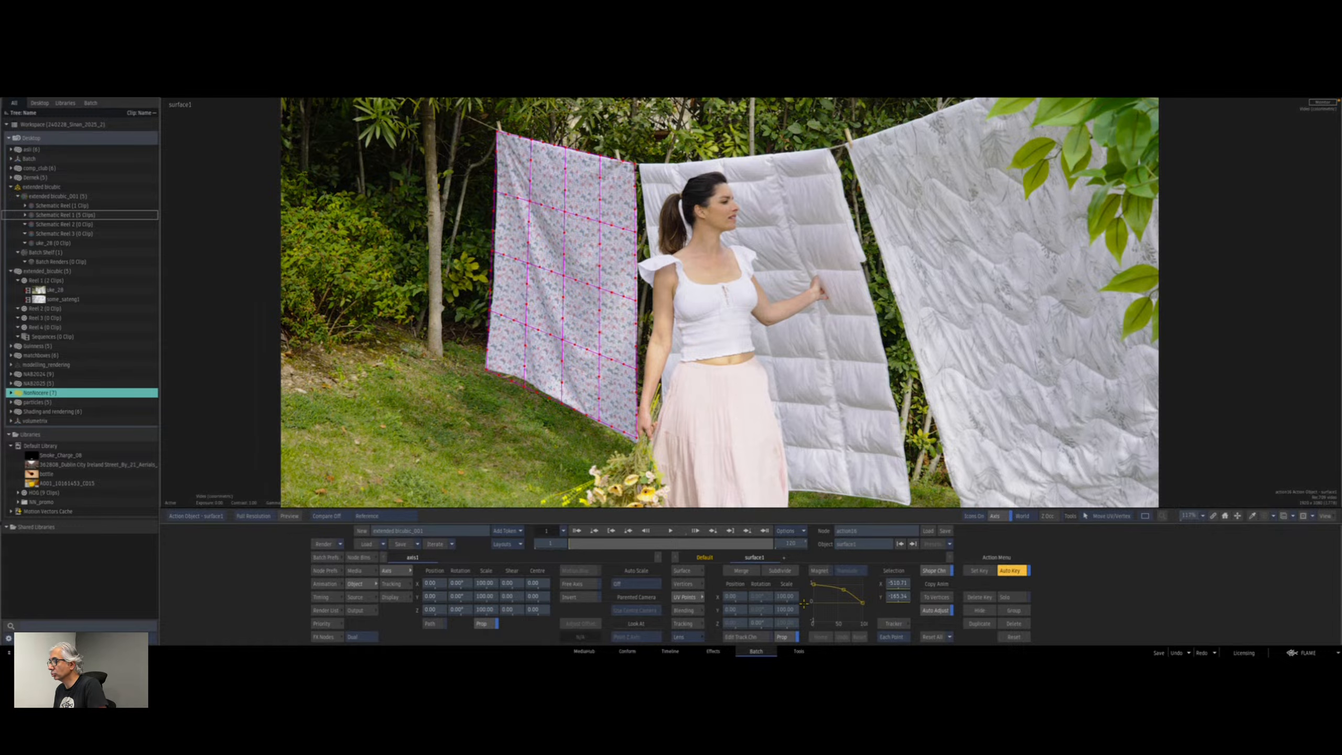
{"action": "left_click", "coordinate": [902, 637]}
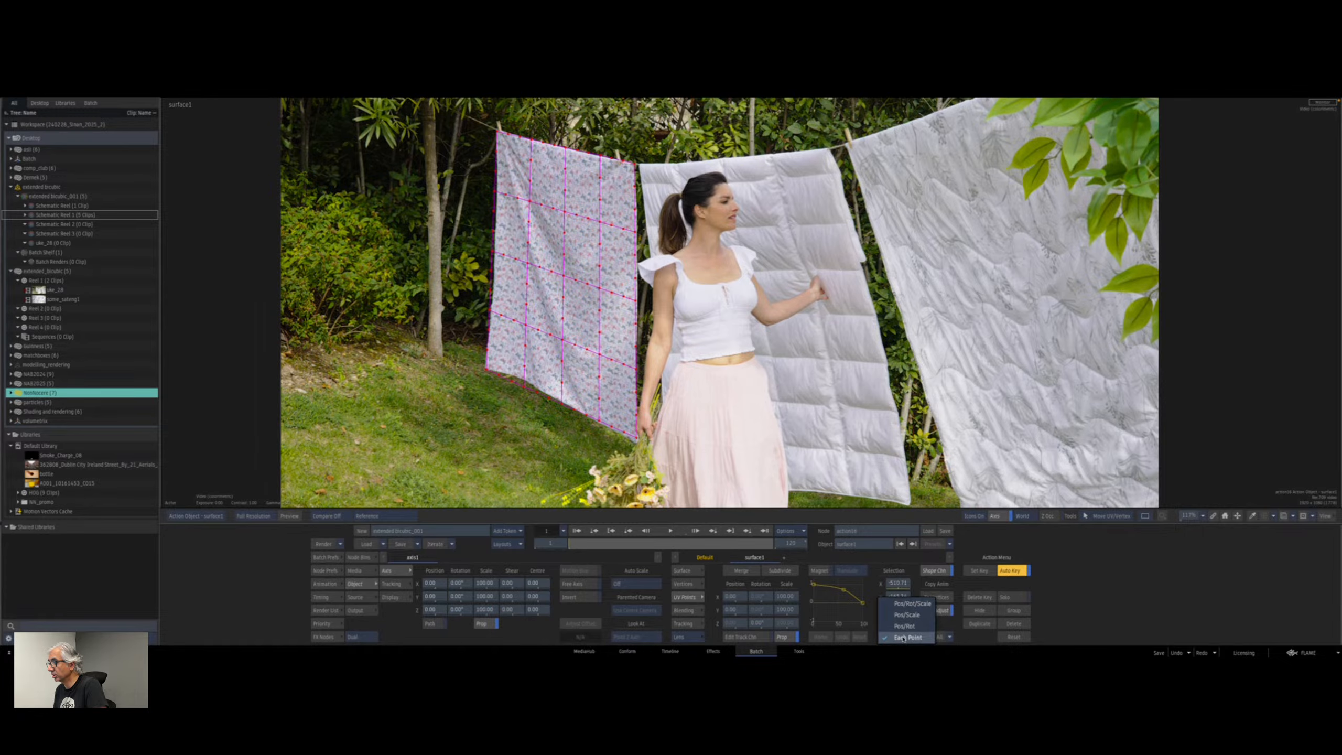
{"action": "left_click", "coordinate": [904, 638]}
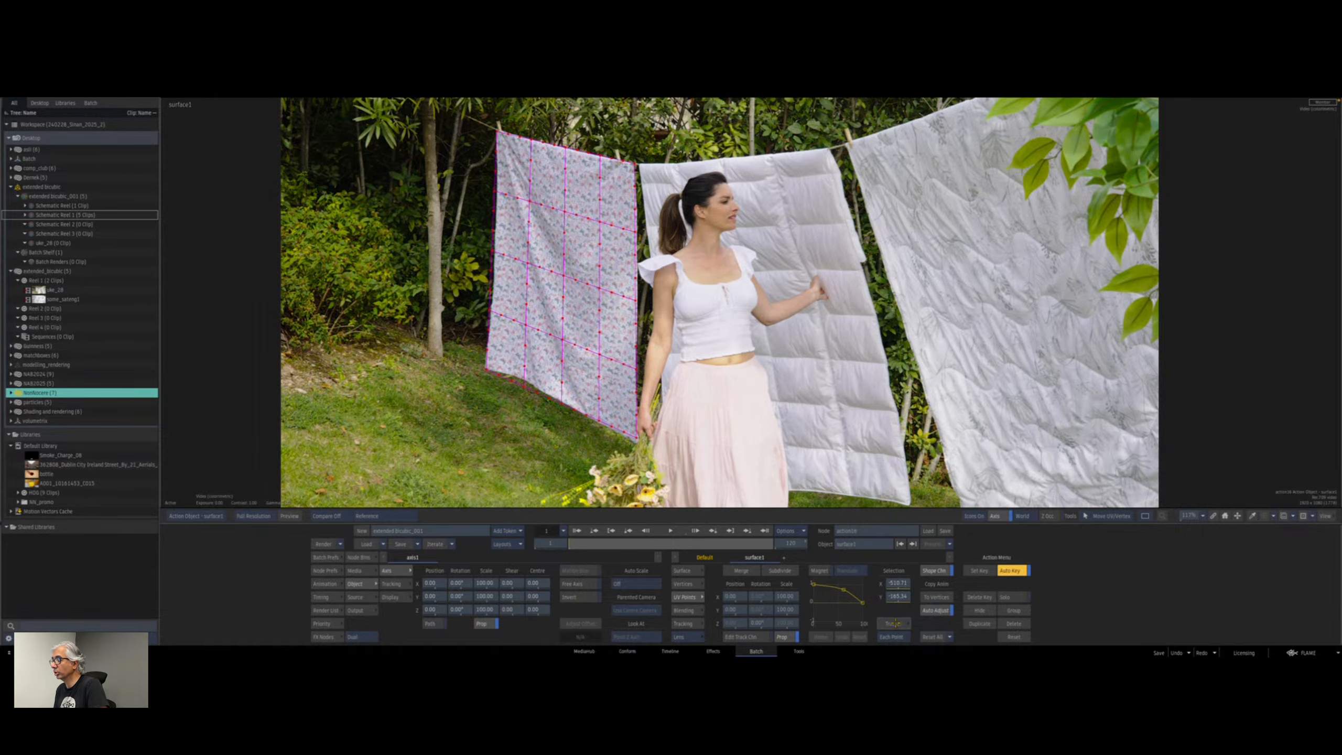
Track the selected UV points forward through the clip, return to the surface and scrub through the tracked motion.
{"action": "left_click", "coordinate": [895, 624]}
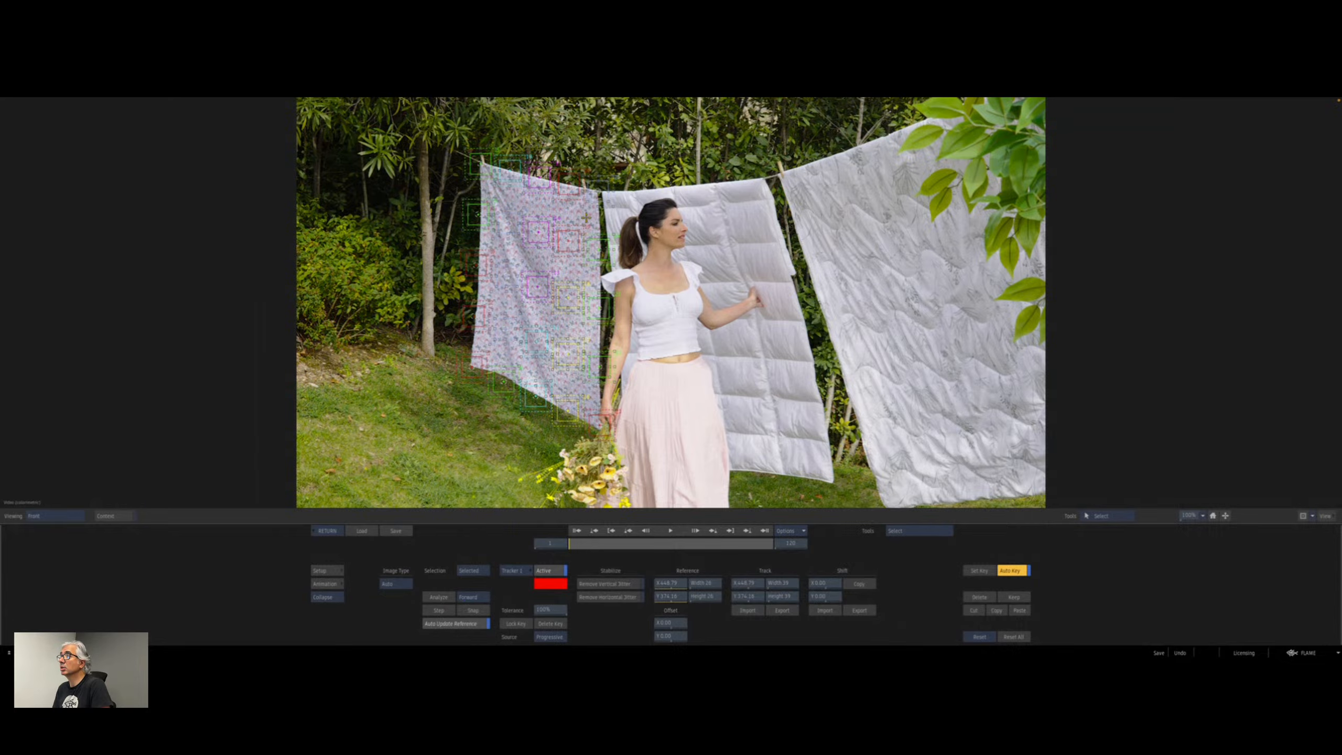
{"action": "left_click", "coordinate": [440, 598]}
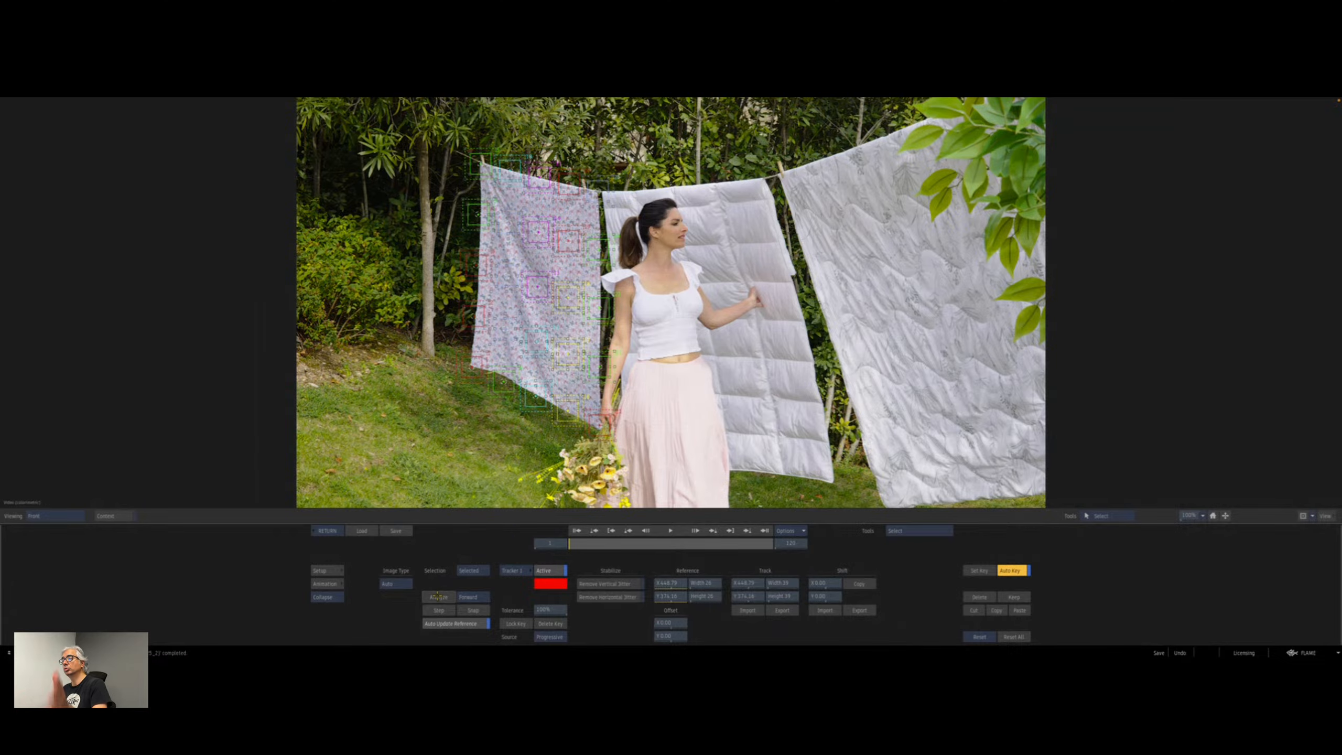
{"action": "left_click", "coordinate": [438, 596]}
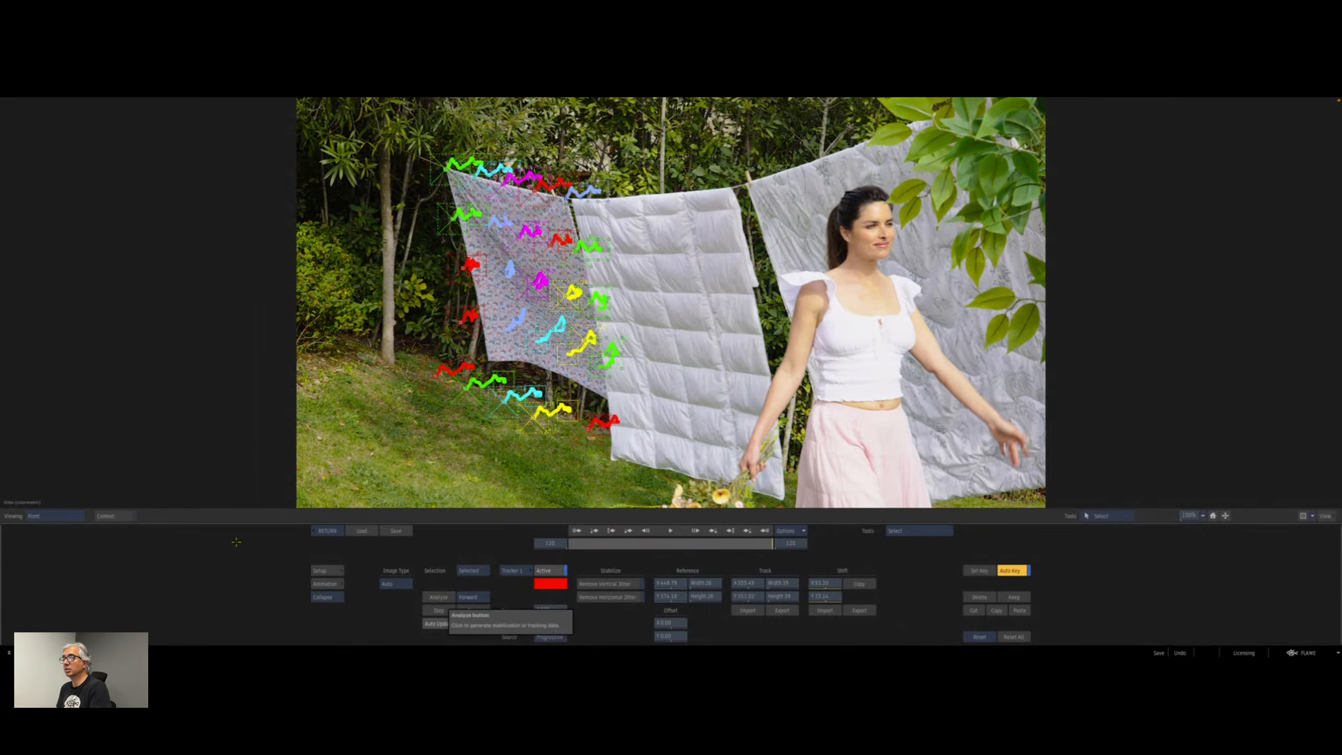
{"action": "left_click", "coordinate": [327, 530]}
{"action": "left_click_drag", "start_coordinate": [769, 544], "coordinate": [566, 553]}
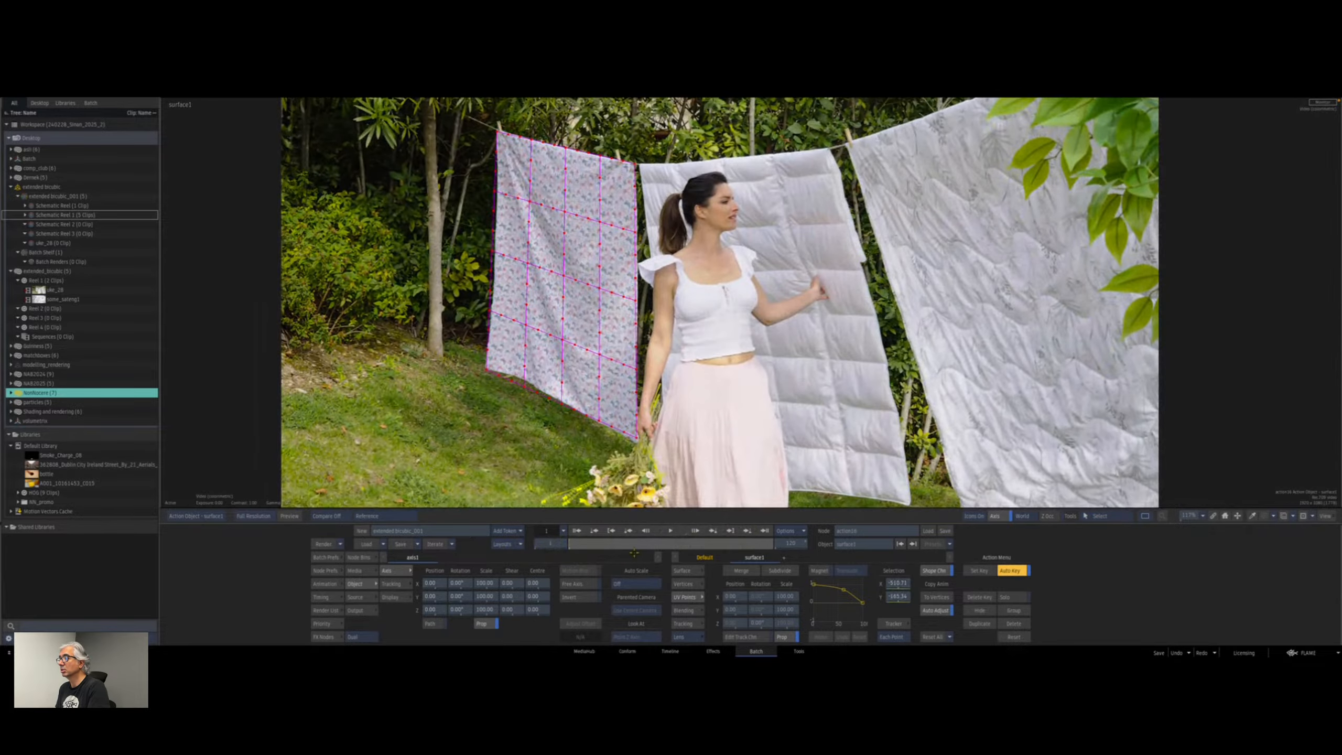
Reset the UV track and return to the Vertices settings in the output view with the Move UV/Vertex tool active.
{"action": "left_click", "coordinate": [951, 636]}
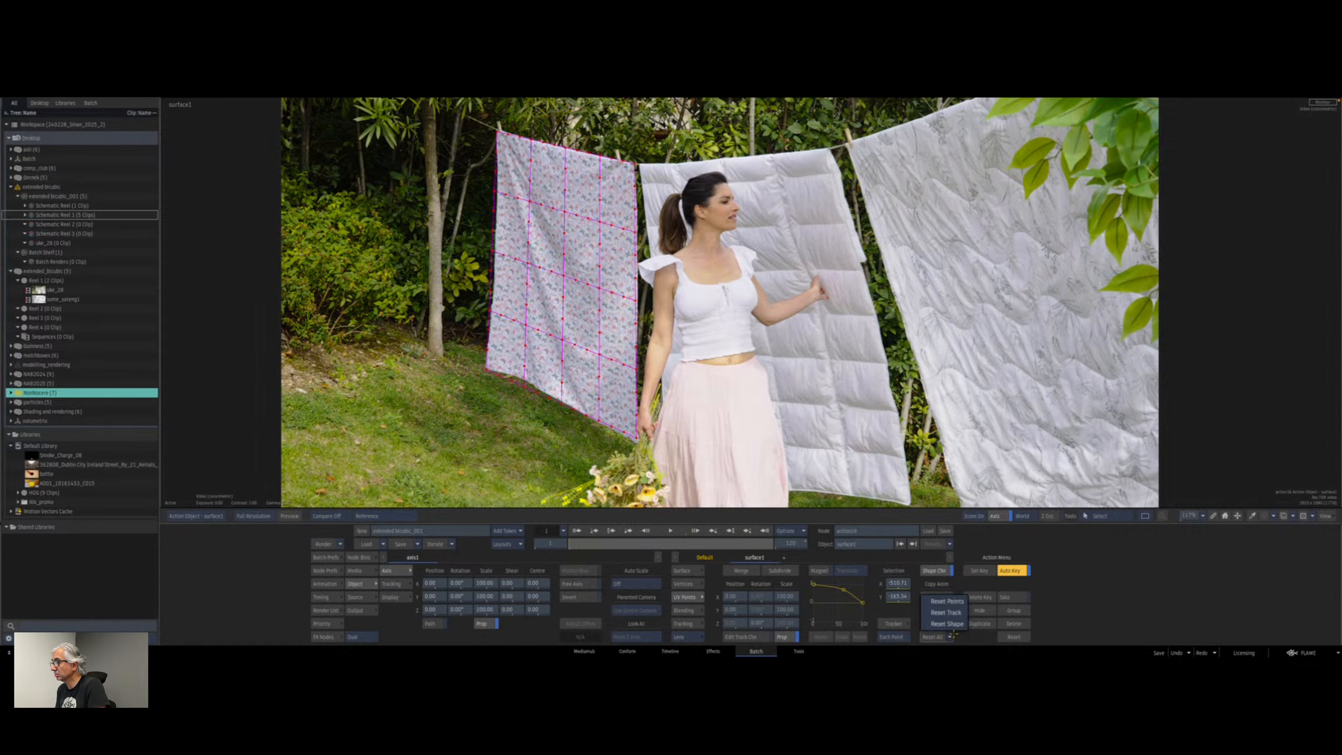
{"action": "left_click", "coordinate": [947, 613]}
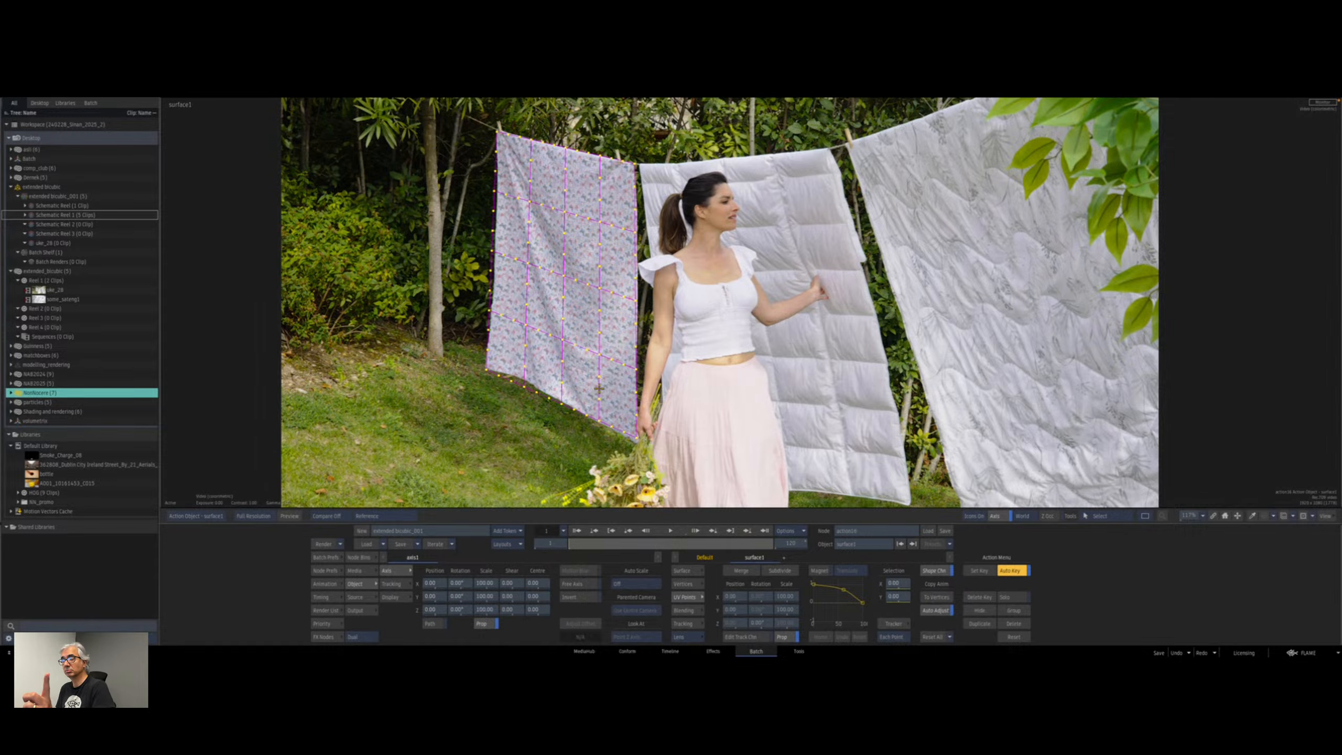
{"action": "left_click", "coordinate": [1072, 515]}
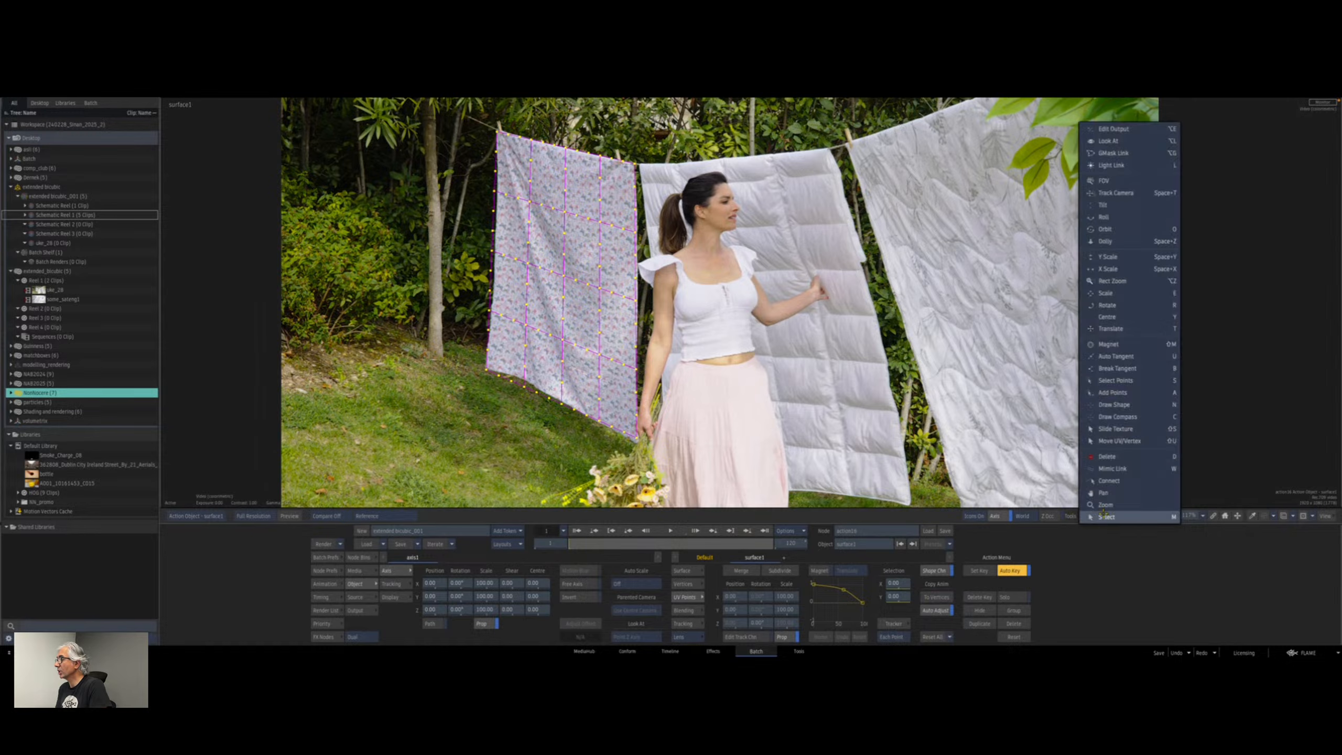
{"action": "left_click", "coordinate": [1136, 441]}
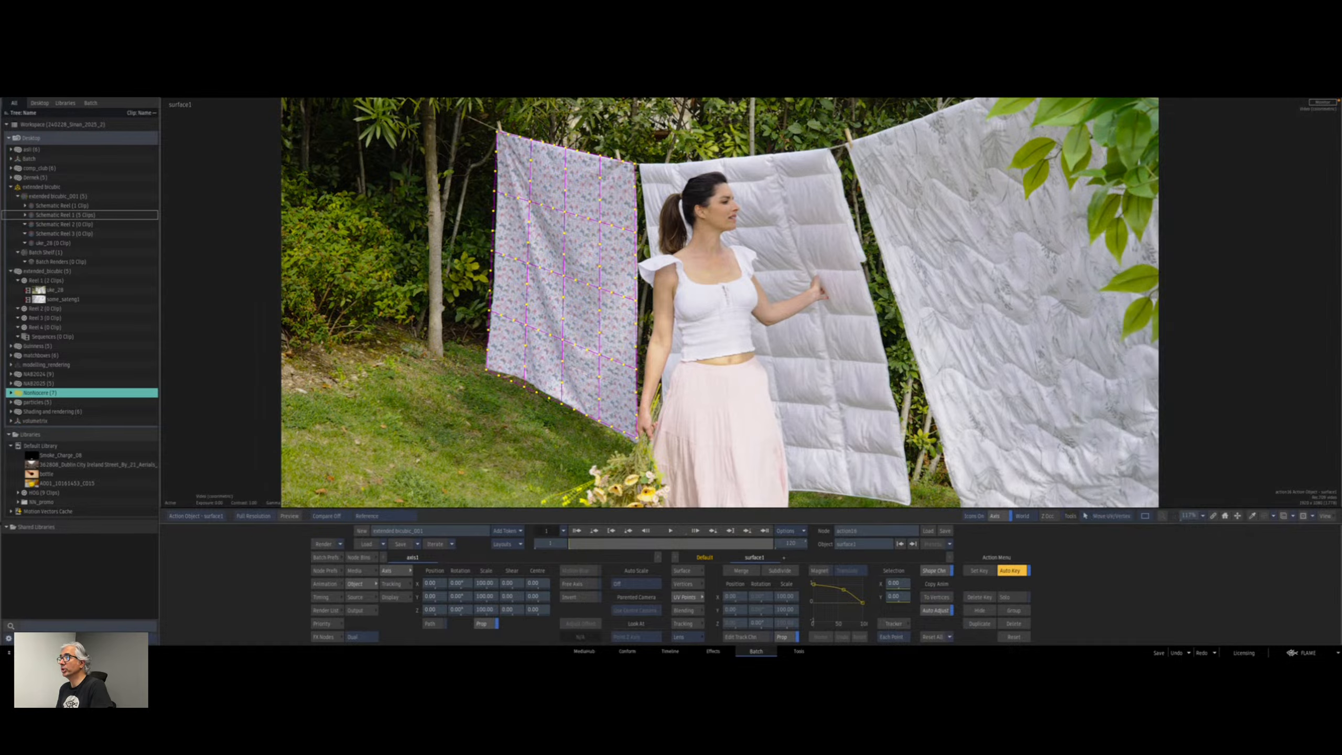
{"action": "left_click", "coordinate": [686, 584]}
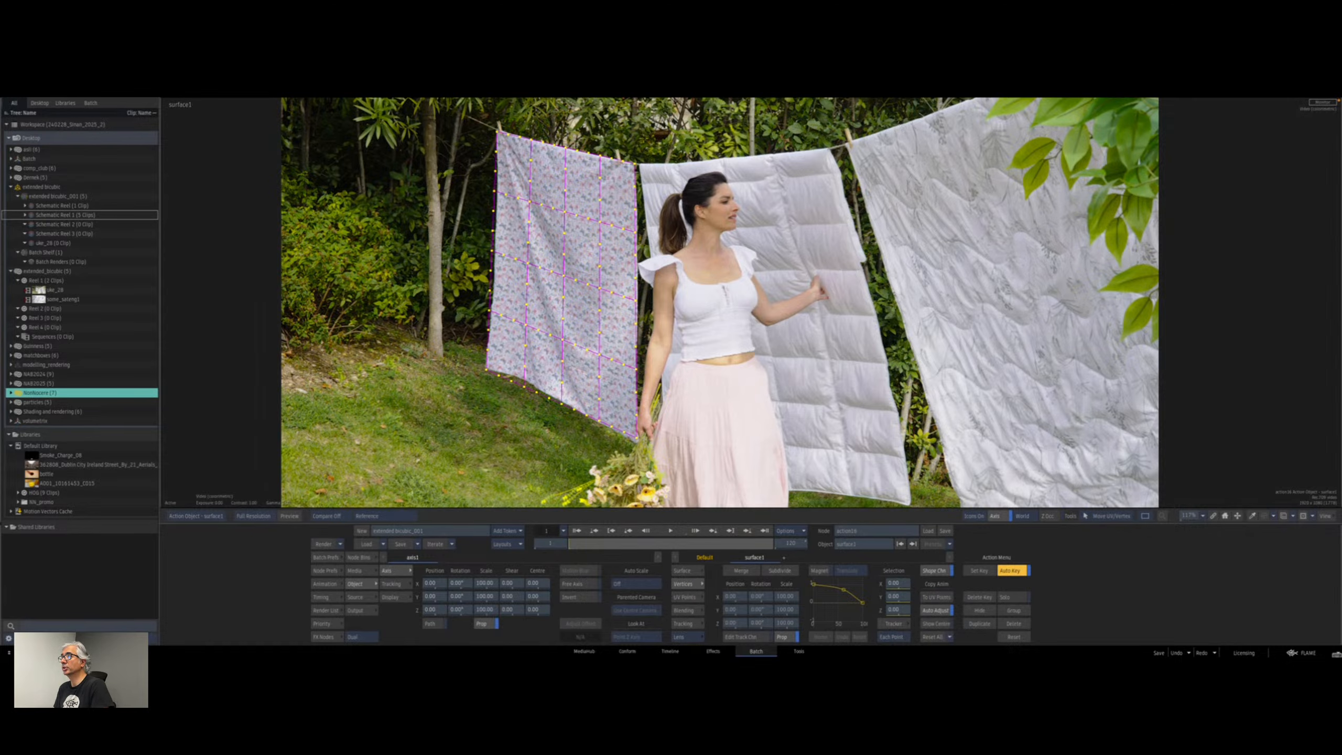
{"action": "key", "text": "F4"}
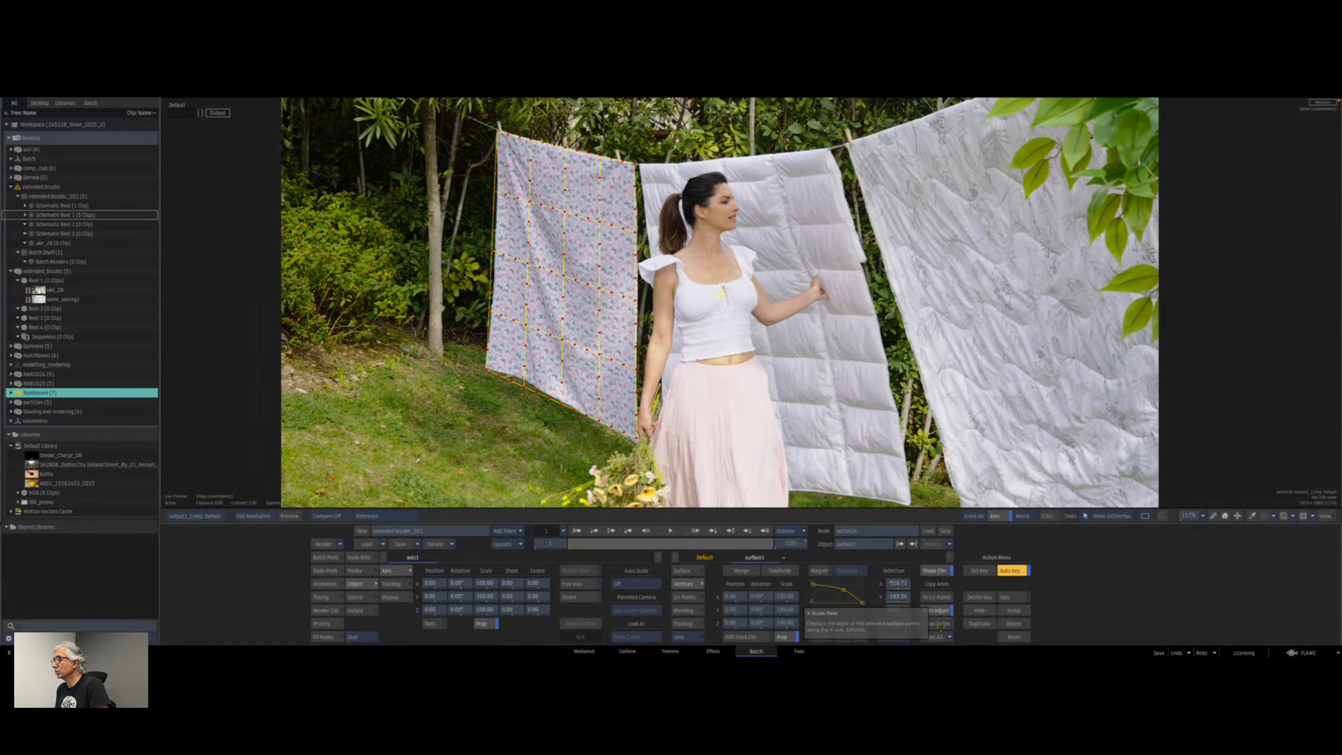
Move the vertices' centre onto the patterned sheet and scale the grid down inside the sheet's edges, adjusting X separately with Prop off.
{"action": "left_click_drag", "start_coordinate": [740, 292], "coordinate": [581, 277]}
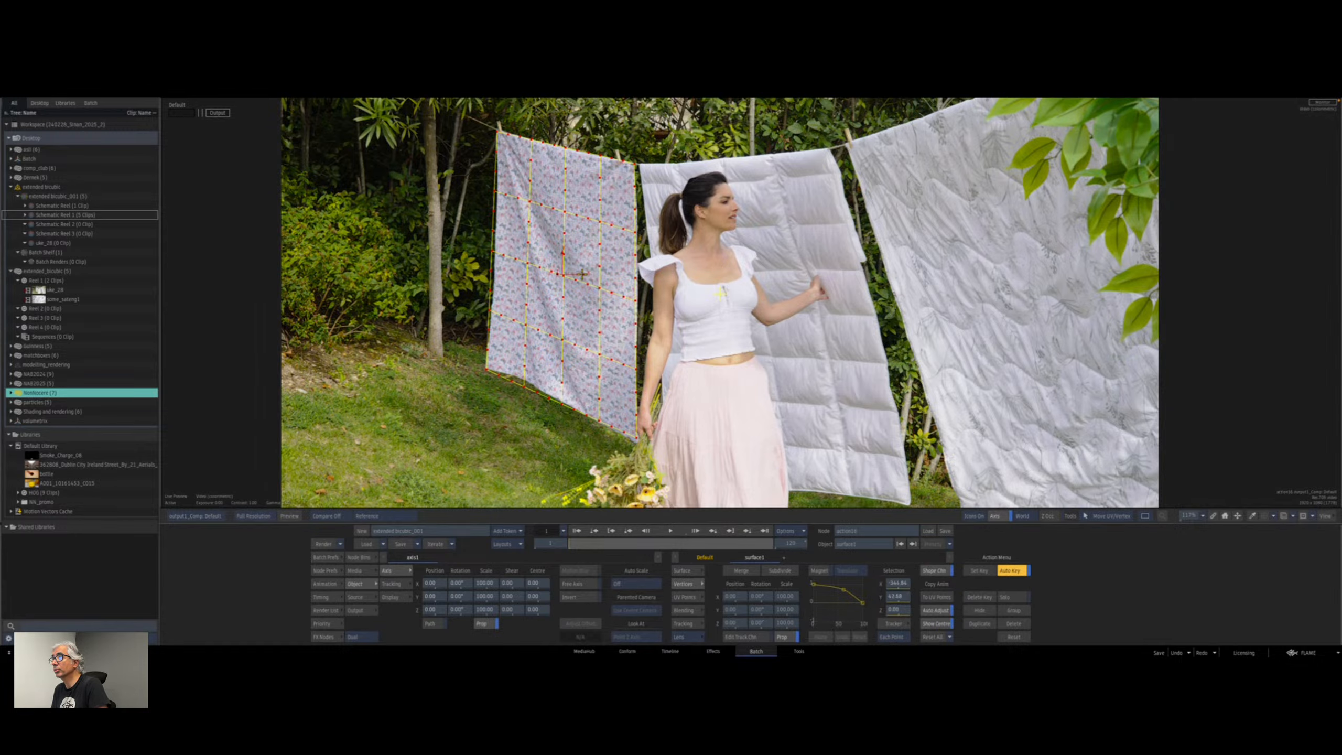
{"action": "left_click_drag", "start_coordinate": [787, 611], "coordinate": [733, 596]}
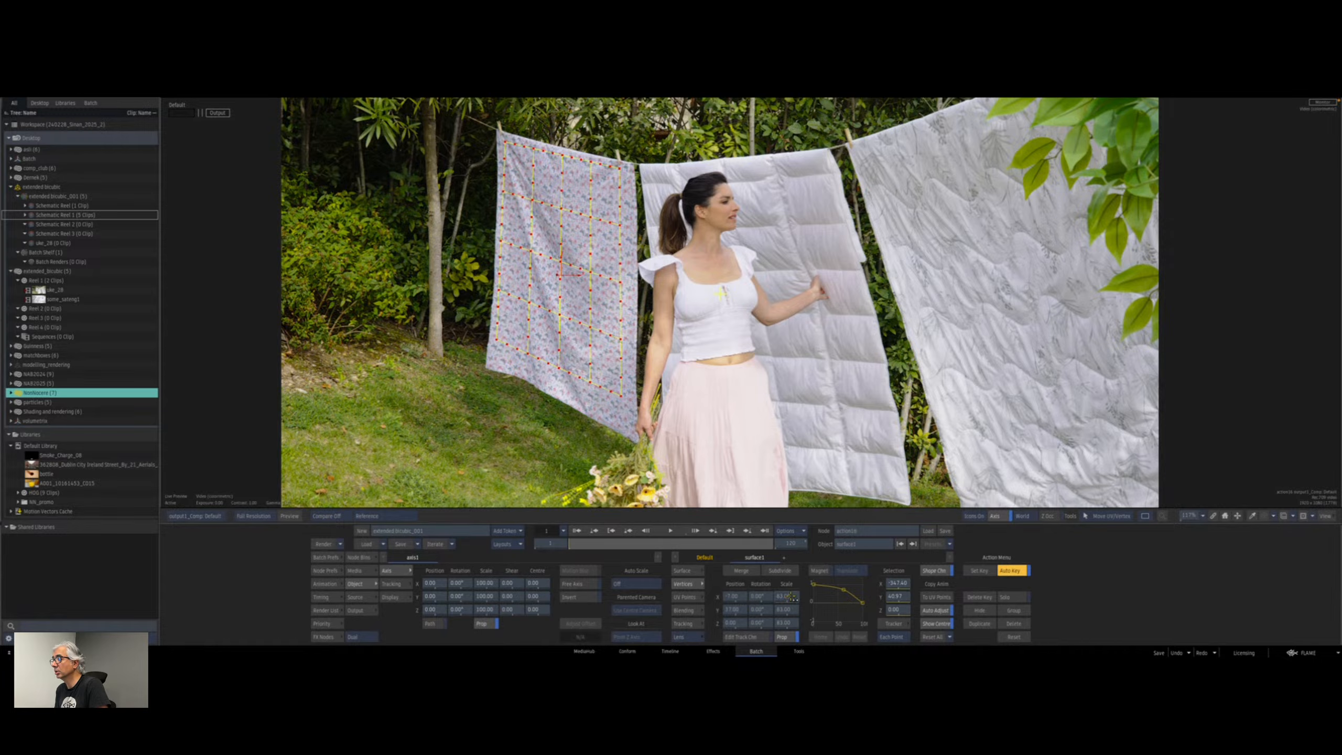
{"action": "left_click", "coordinate": [792, 637]}
{"action": "left_click_drag", "start_coordinate": [790, 594], "coordinate": [720, 596]}
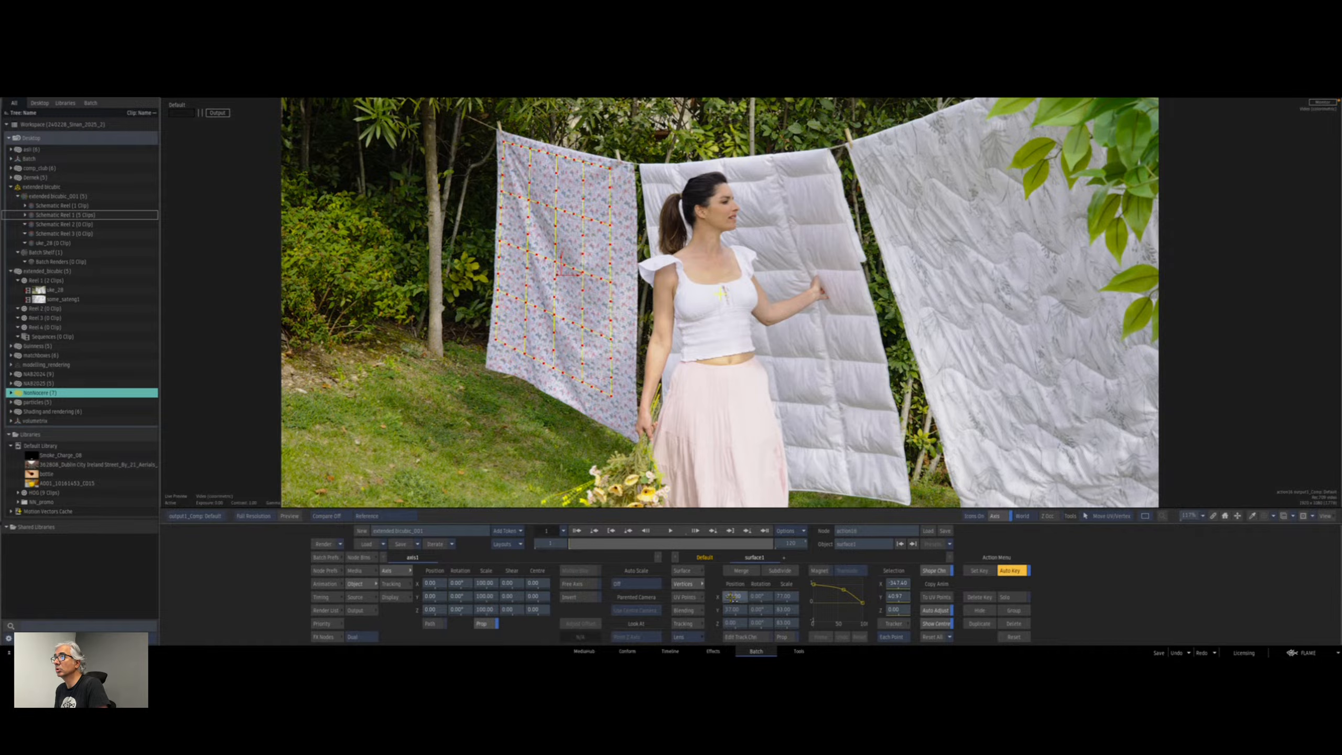
Compare the Vertices and UV Points settings in the surface view, finishing with the shrunken grid's UV points active.
{"action": "left_click", "coordinate": [684, 597]}
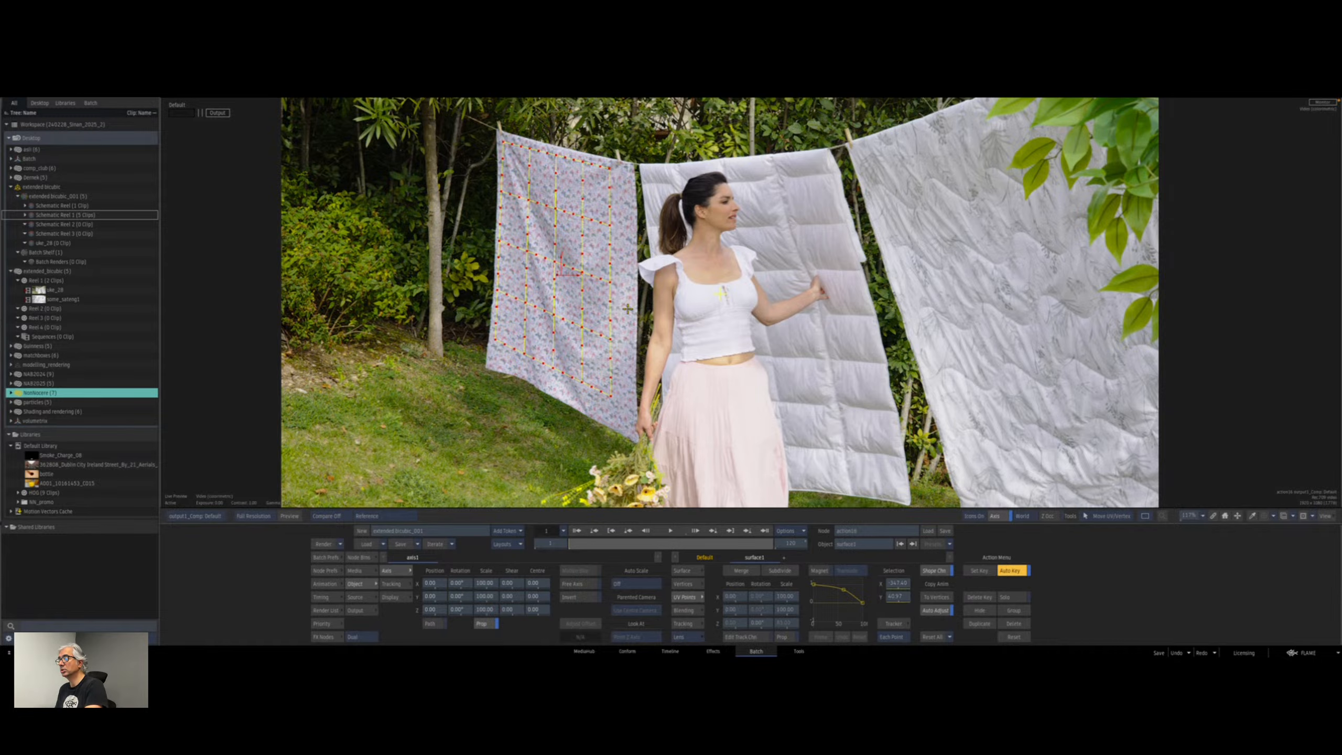
{"action": "key", "text": "F8"}
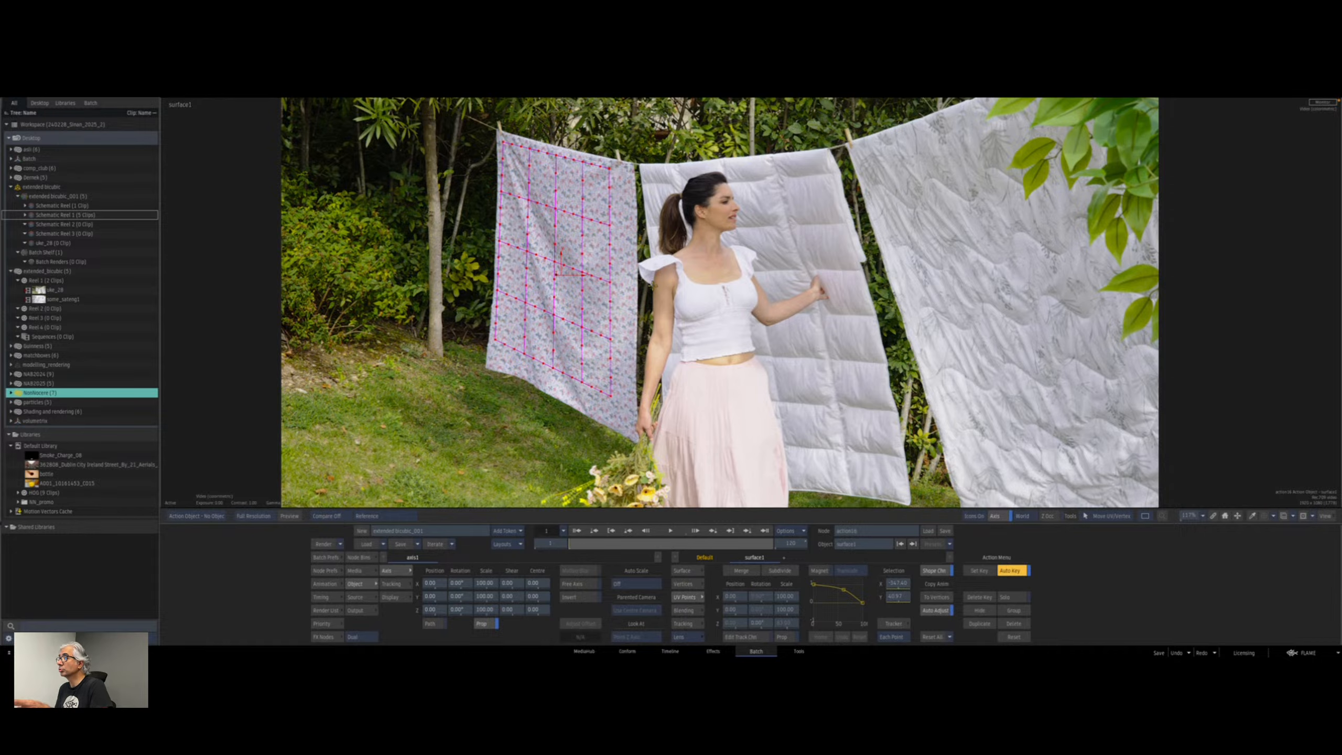
{"action": "left_click", "coordinate": [687, 583]}
{"action": "left_click", "coordinate": [691, 597]}
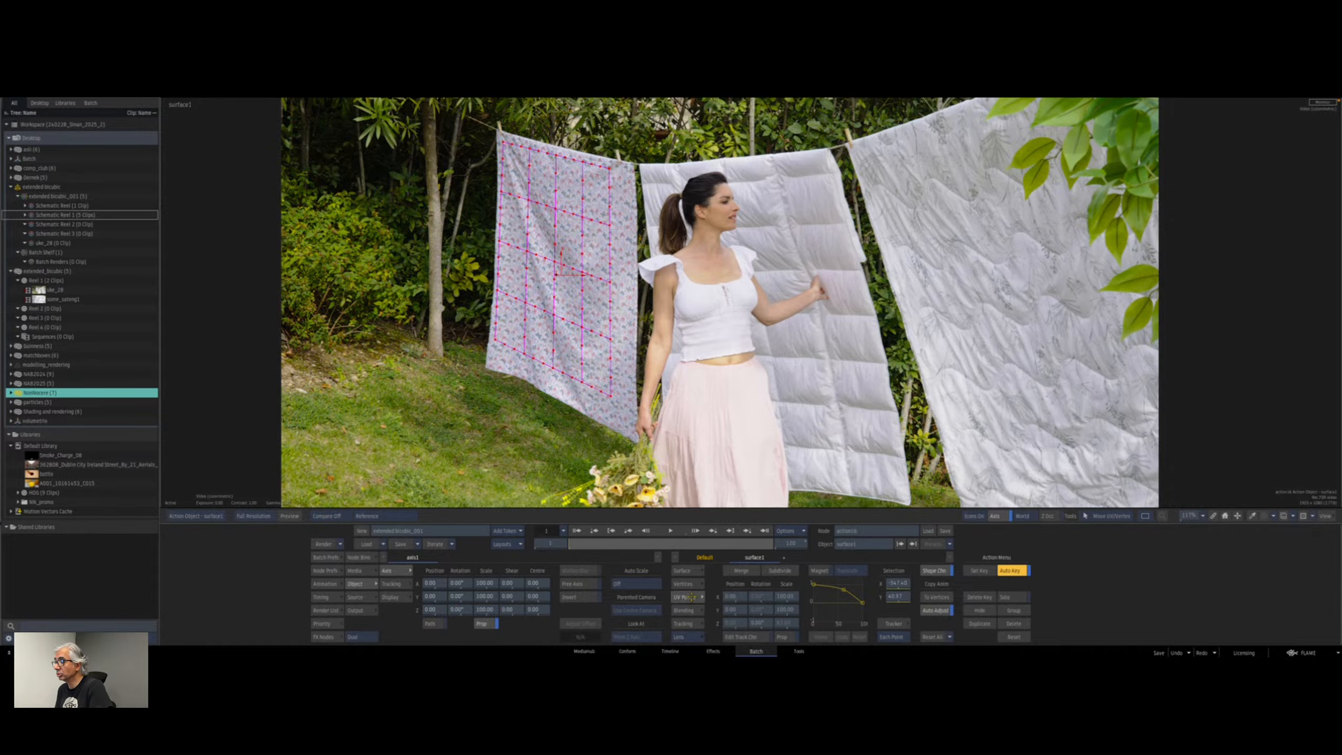
{"action": "left_click", "coordinate": [694, 583]}
{"action": "left_click", "coordinate": [690, 597]}
{"action": "left_click", "coordinate": [690, 586]}
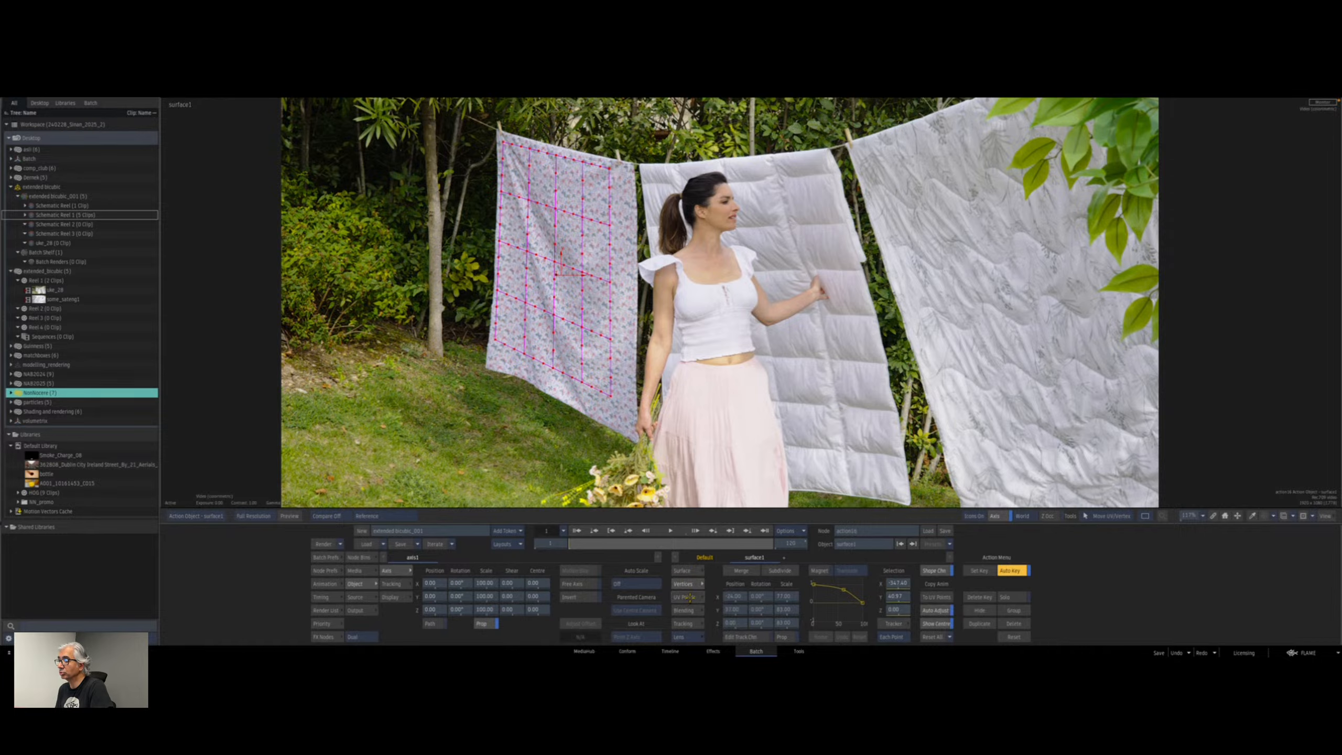
{"action": "left_click", "coordinate": [686, 597]}
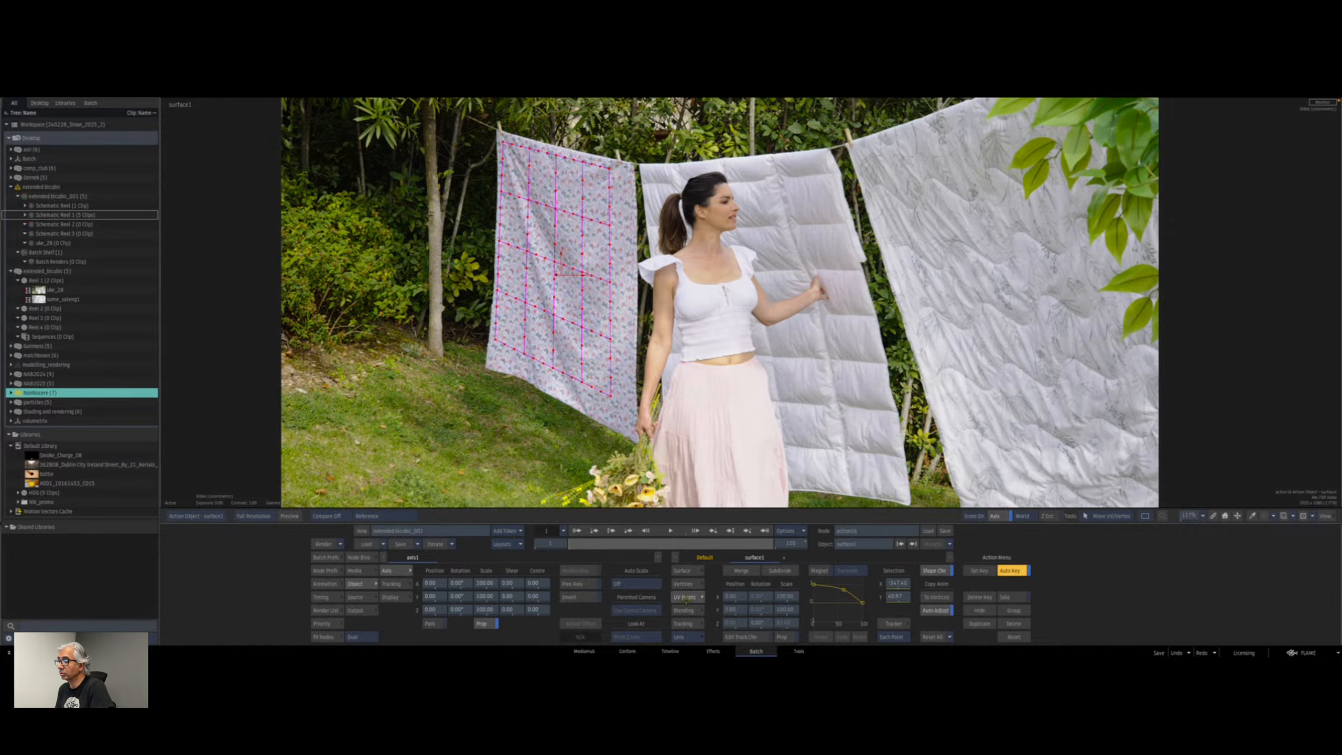
Track the shrunken grid's UV points forward with the tracker and scrub through the clip to check the motion.
{"action": "left_click", "coordinate": [893, 624]}
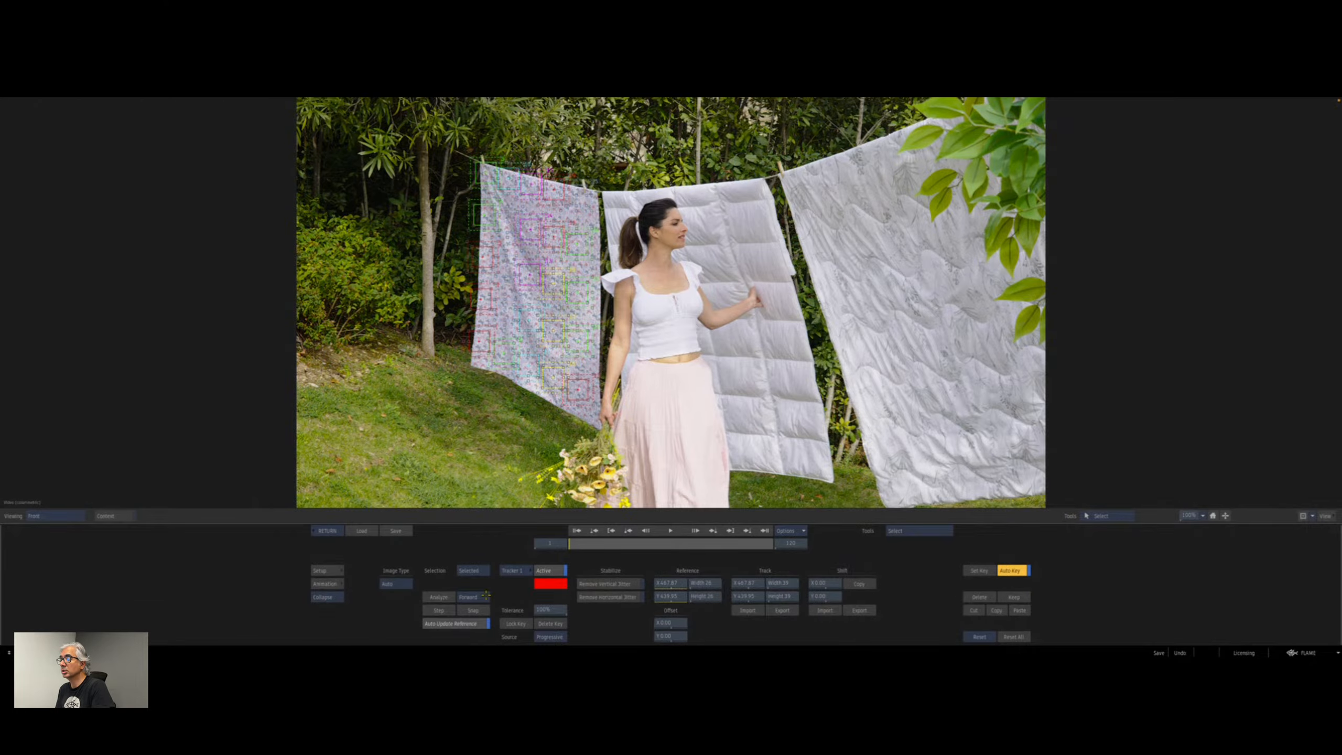
{"action": "left_click", "coordinate": [439, 596]}
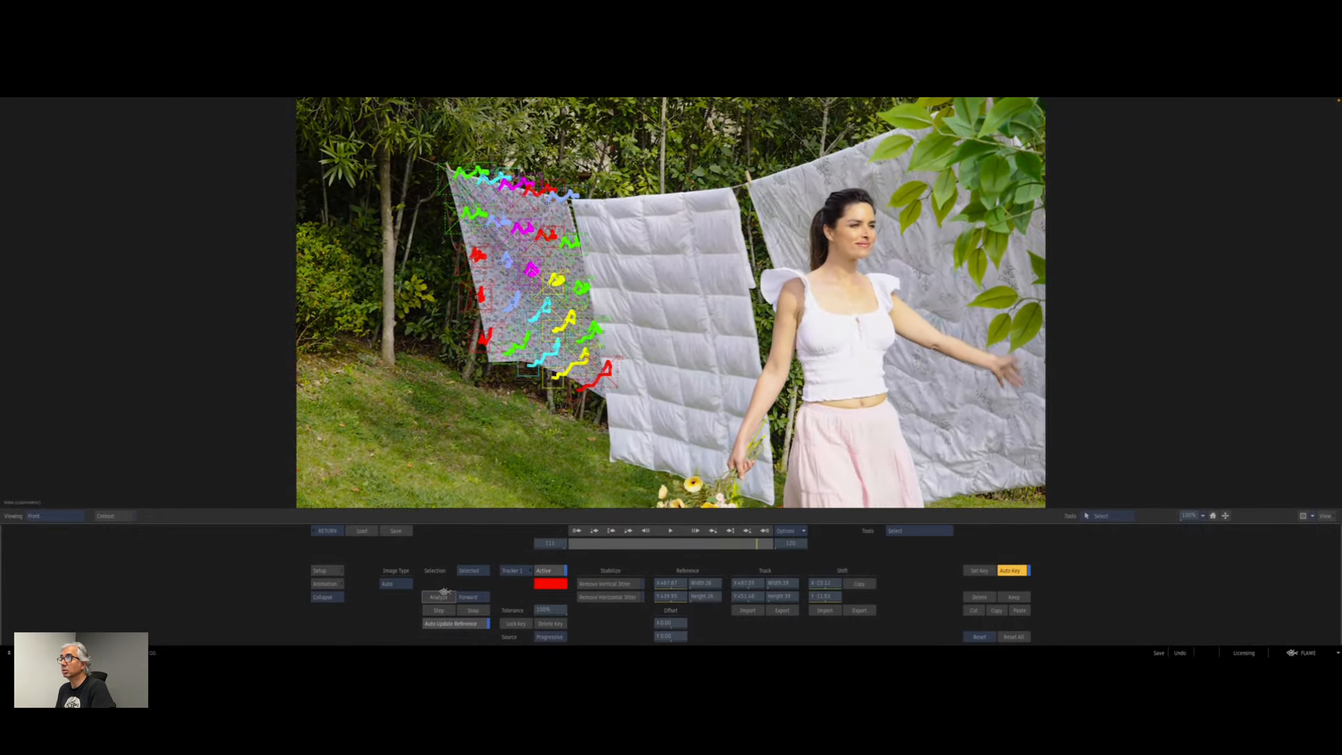
{"action": "left_click", "coordinate": [326, 529]}
{"action": "left_click_drag", "start_coordinate": [754, 540], "coordinate": [636, 512]}
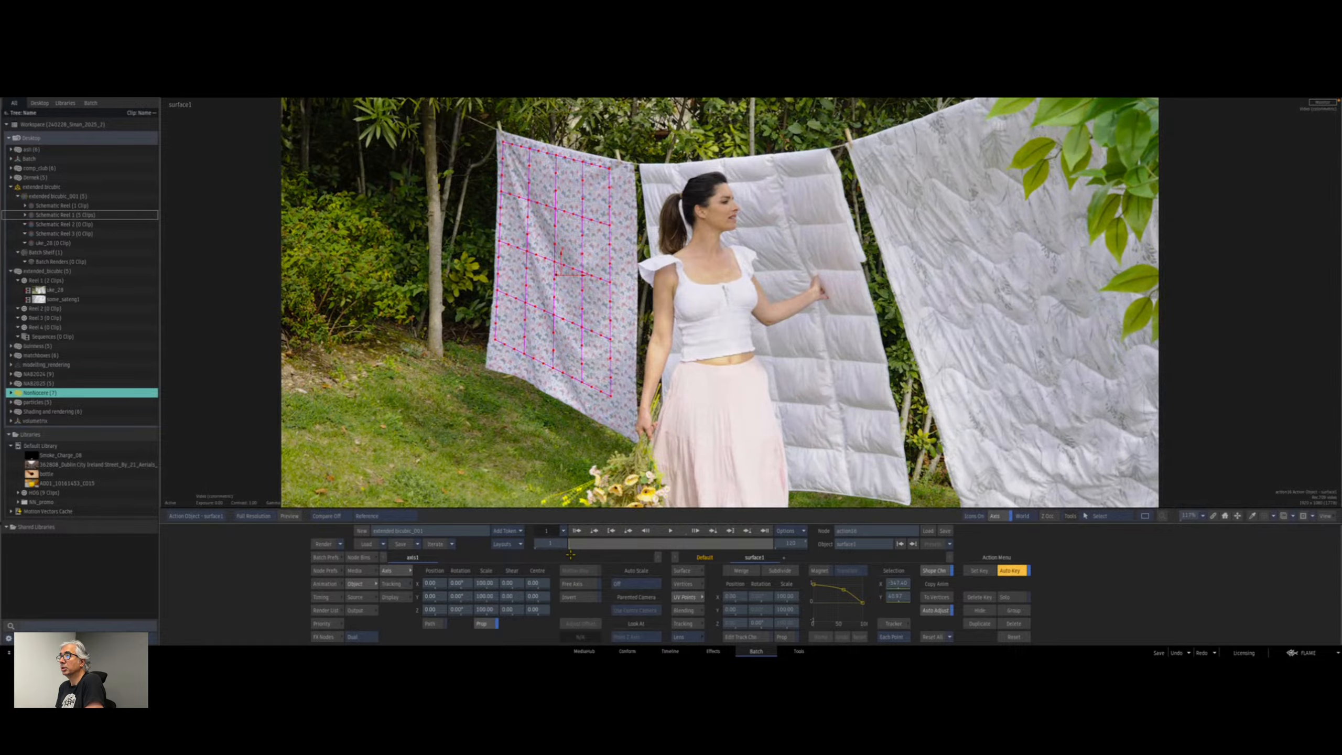
Return to the Vertices settings in the output view and scale the tracked grid up until it covers the whole patterned sheet.
{"action": "key", "text": "F4"}
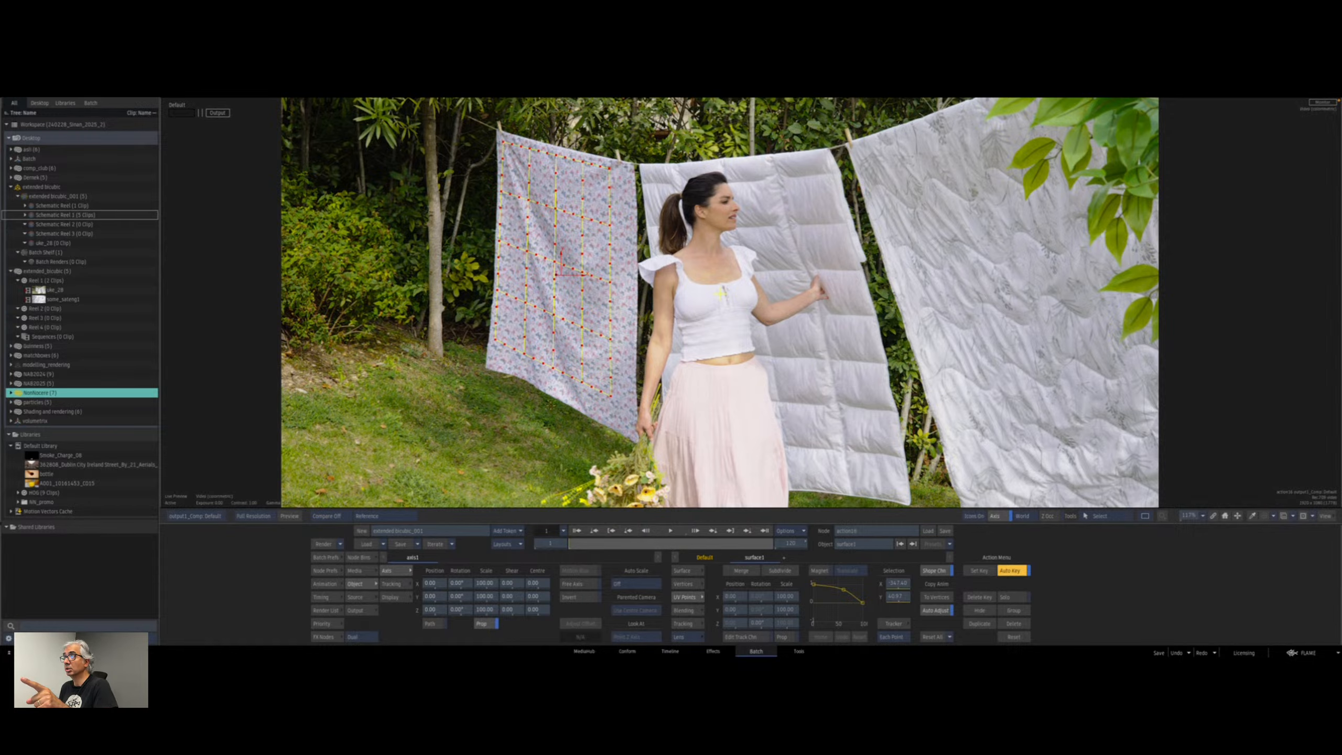
{"action": "left_click", "coordinate": [684, 583]}
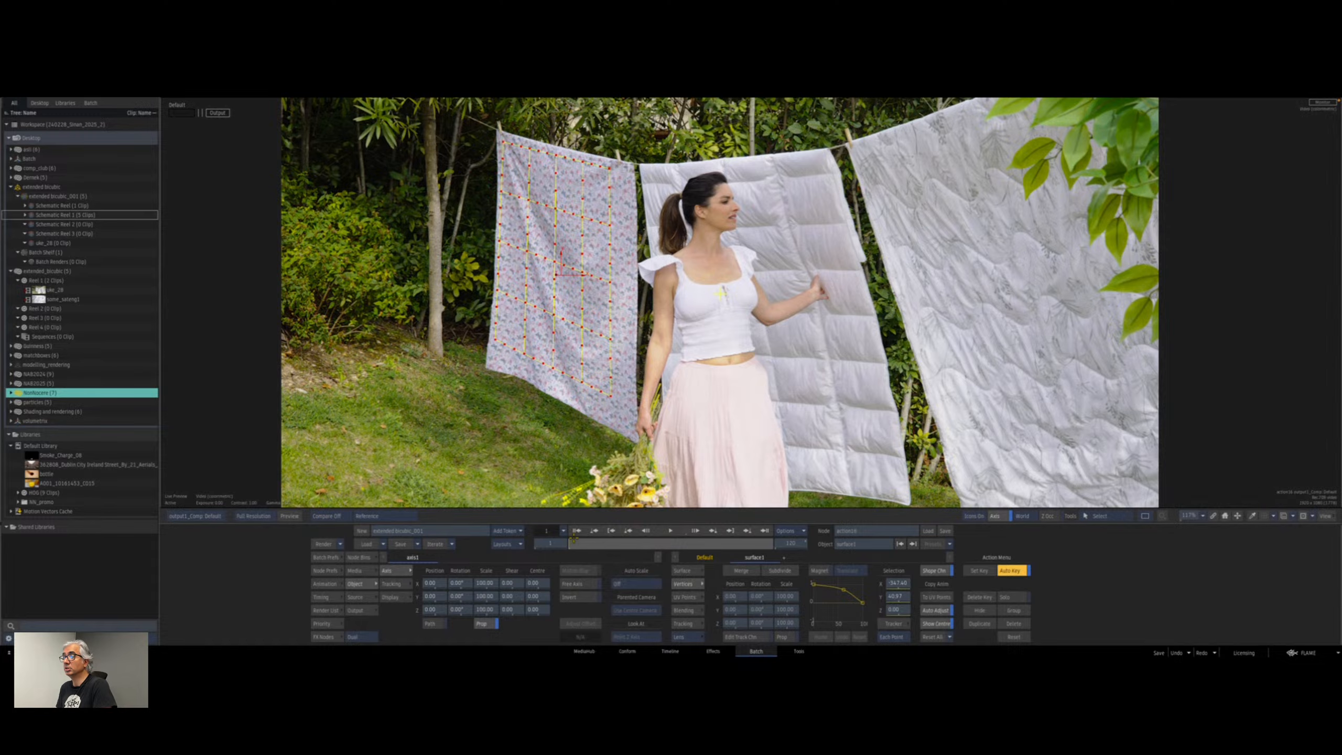
{"action": "left_click_drag", "start_coordinate": [574, 540], "coordinate": [501, 524]}
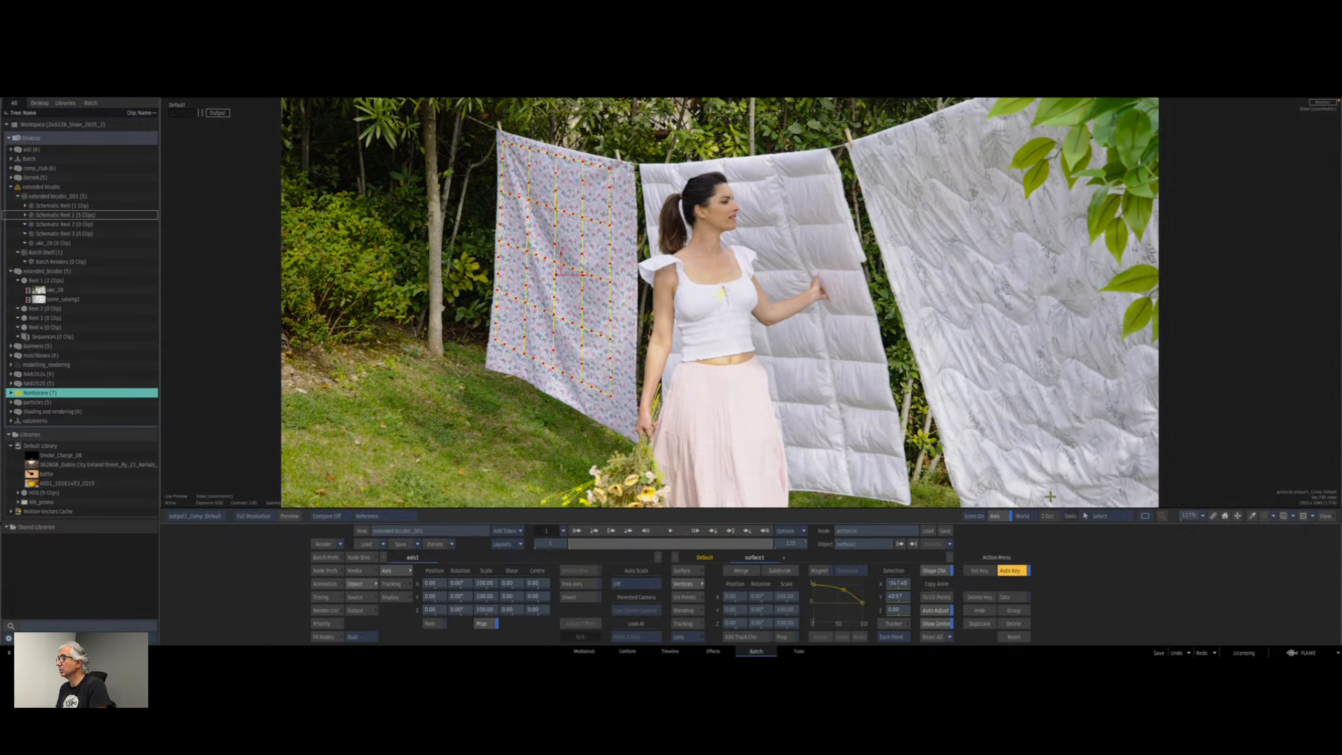
{"action": "left_click", "coordinate": [1118, 516]}
{"action": "left_click", "coordinate": [1115, 442]}
{"action": "left_click", "coordinate": [790, 638]}
{"action": "mouse_move", "coordinate": [787, 613]}
{"action": "left_mouse_down"}
{"action": "mouse_move", "coordinate": [800, 614]}
{"action": "mouse_move", "coordinate": [744, 595]}
{"action": "mouse_move", "coordinate": [721, 611]}
{"action": "mouse_move", "coordinate": [799, 596]}
{"action": "mouse_move", "coordinate": [791, 611]}
{"action": "left_mouse_up"}
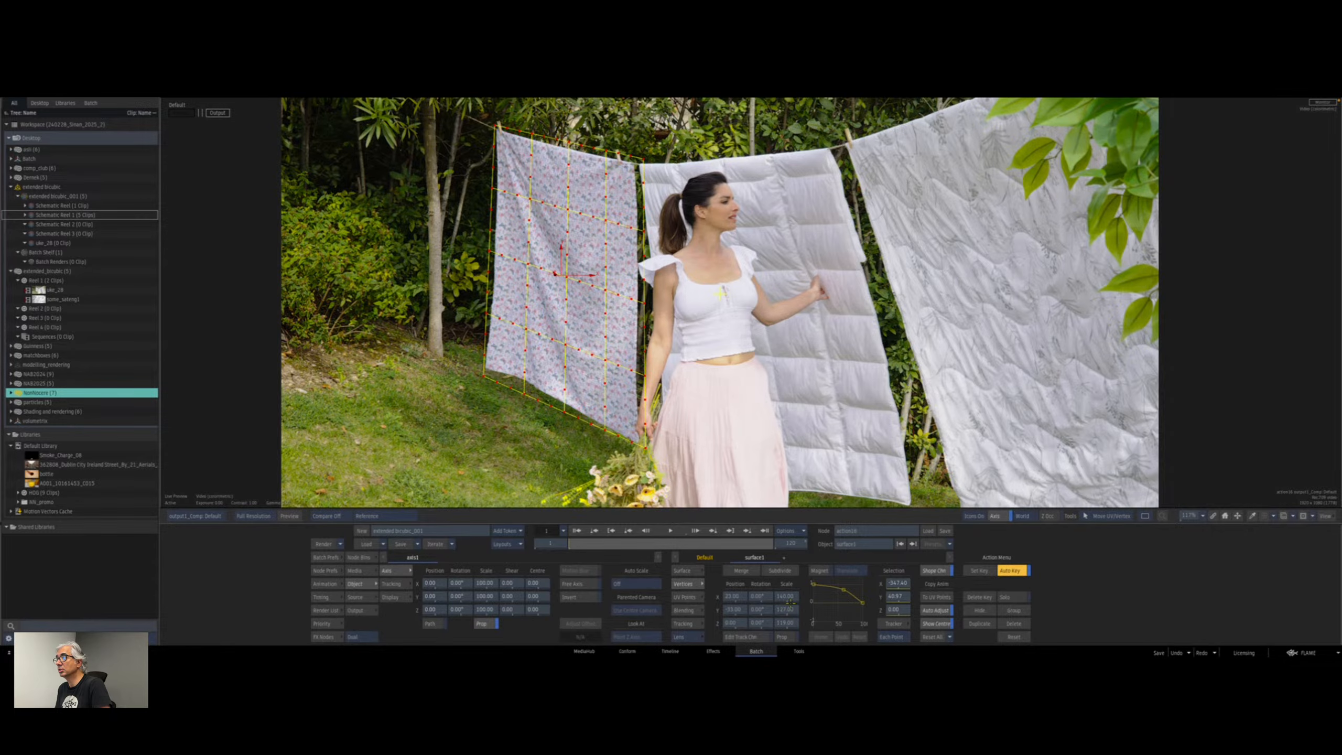
Scrub through the clip in the surface and output views to examine how the enlarged grid follows the sheet.
{"action": "key", "text": "F8"}
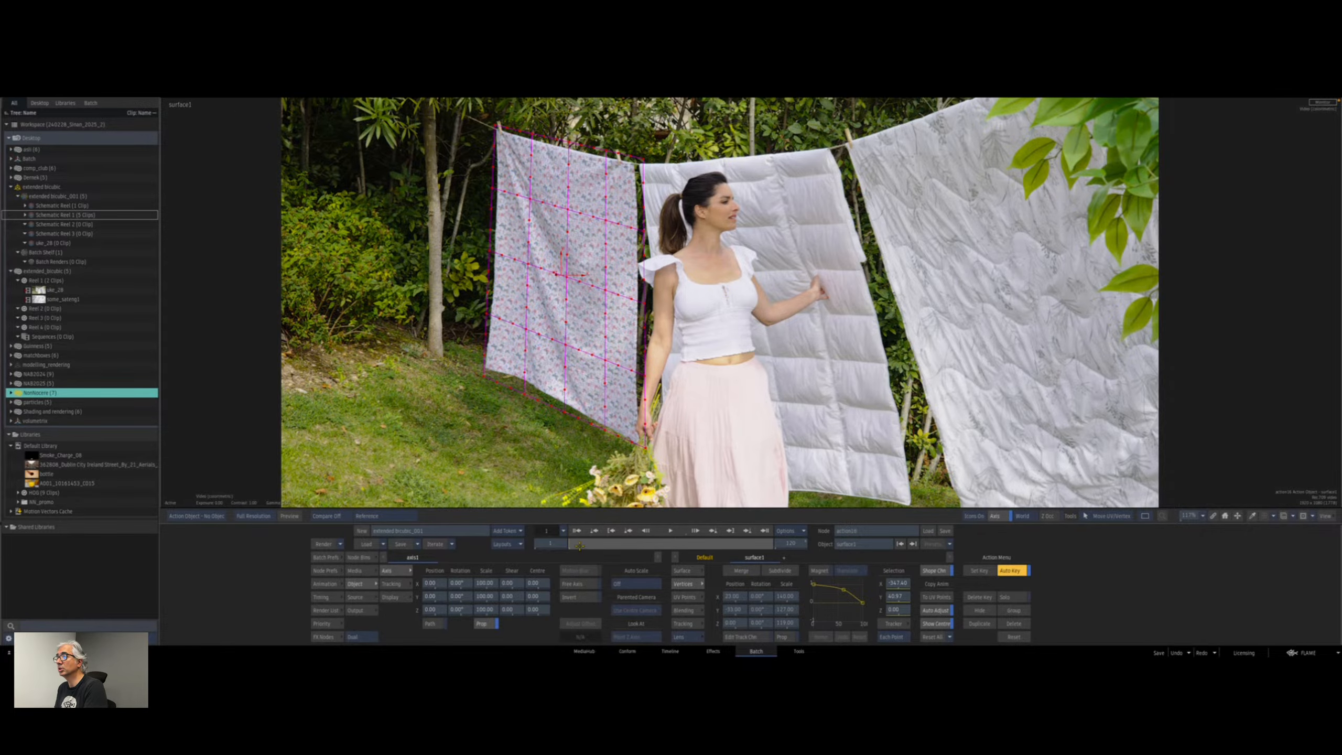
{"action": "left_click_drag", "start_coordinate": [580, 545], "coordinate": [496, 517]}
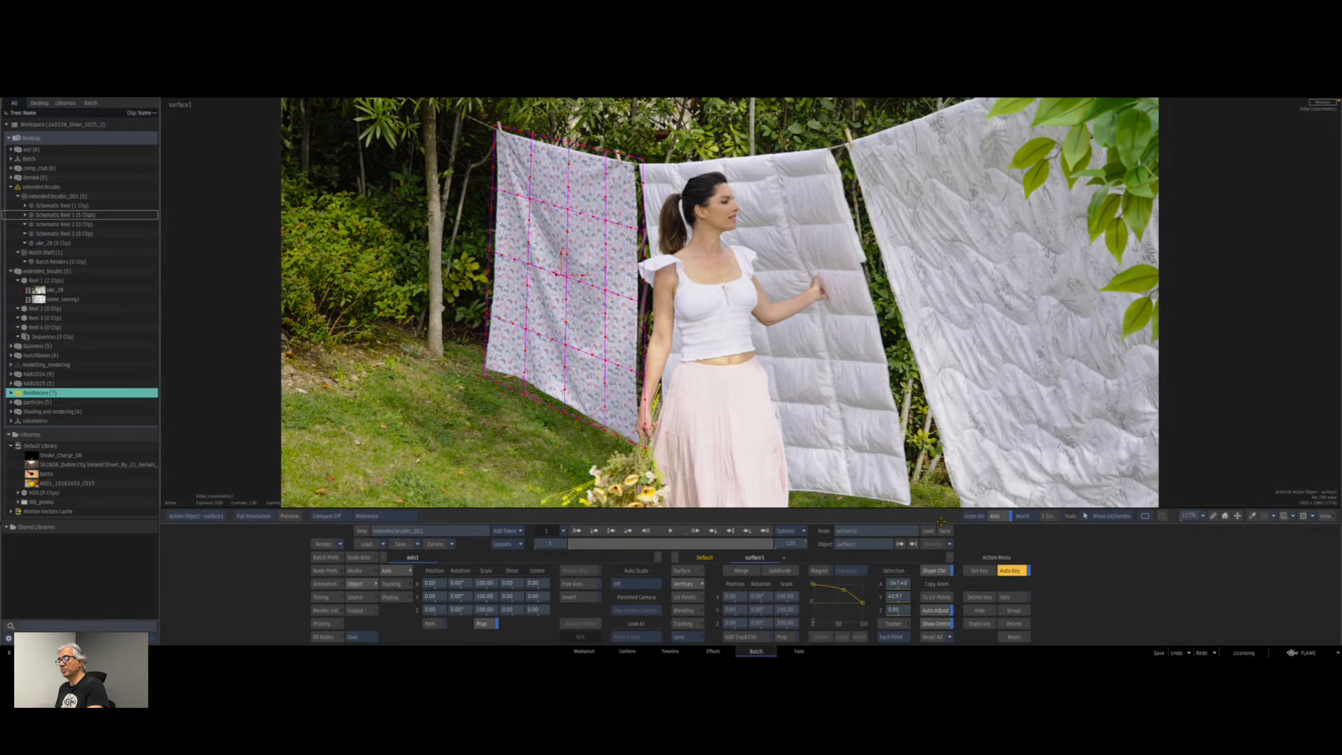
{"action": "key", "text": "F4"}
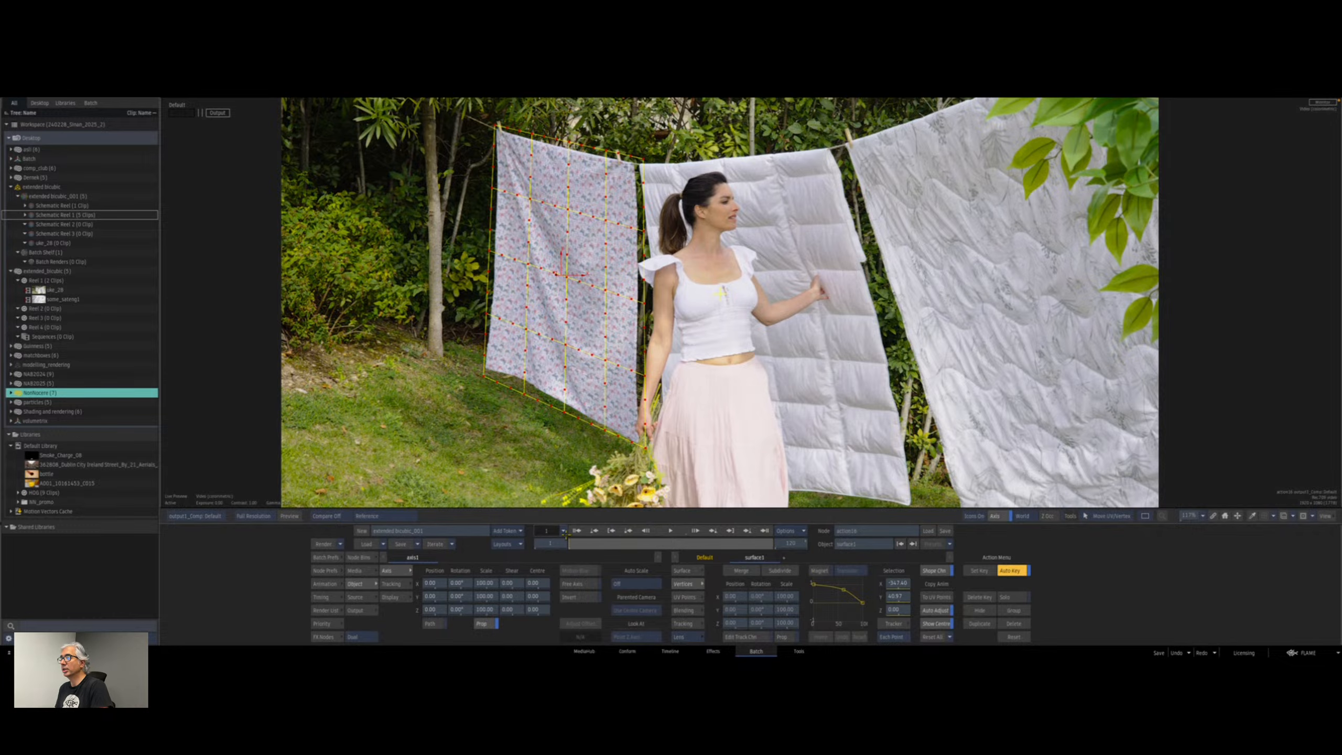
{"action": "mouse_move", "coordinate": [585, 545]}
{"action": "left_mouse_down"}
{"action": "mouse_move", "coordinate": [793, 524]}
{"action": "mouse_move", "coordinate": [568, 536]}
{"action": "left_mouse_up"}
Return to the Batch schematic and connect the Paint node to the output of the new tracked Action.
{"action": "key", "text": "Escape"}
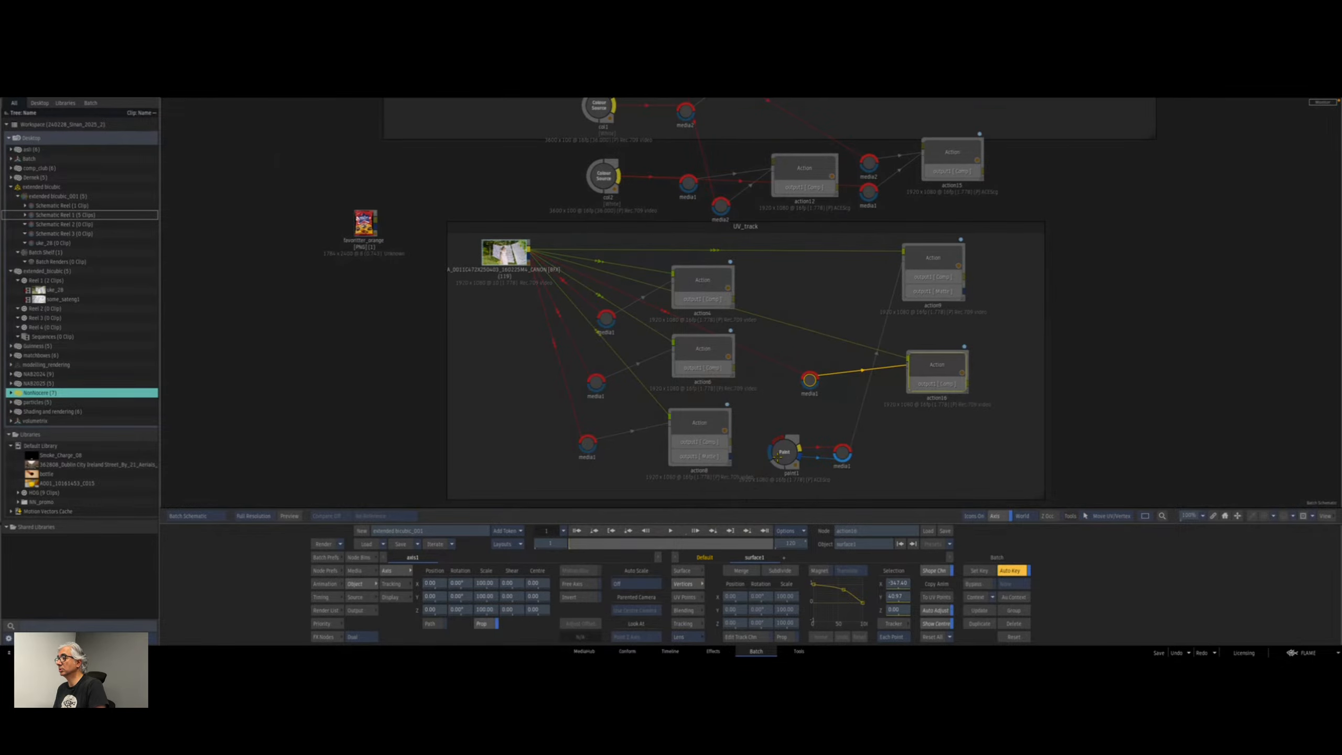
{"action": "left_click_drag", "start_coordinate": [789, 453], "coordinate": [1010, 401]}
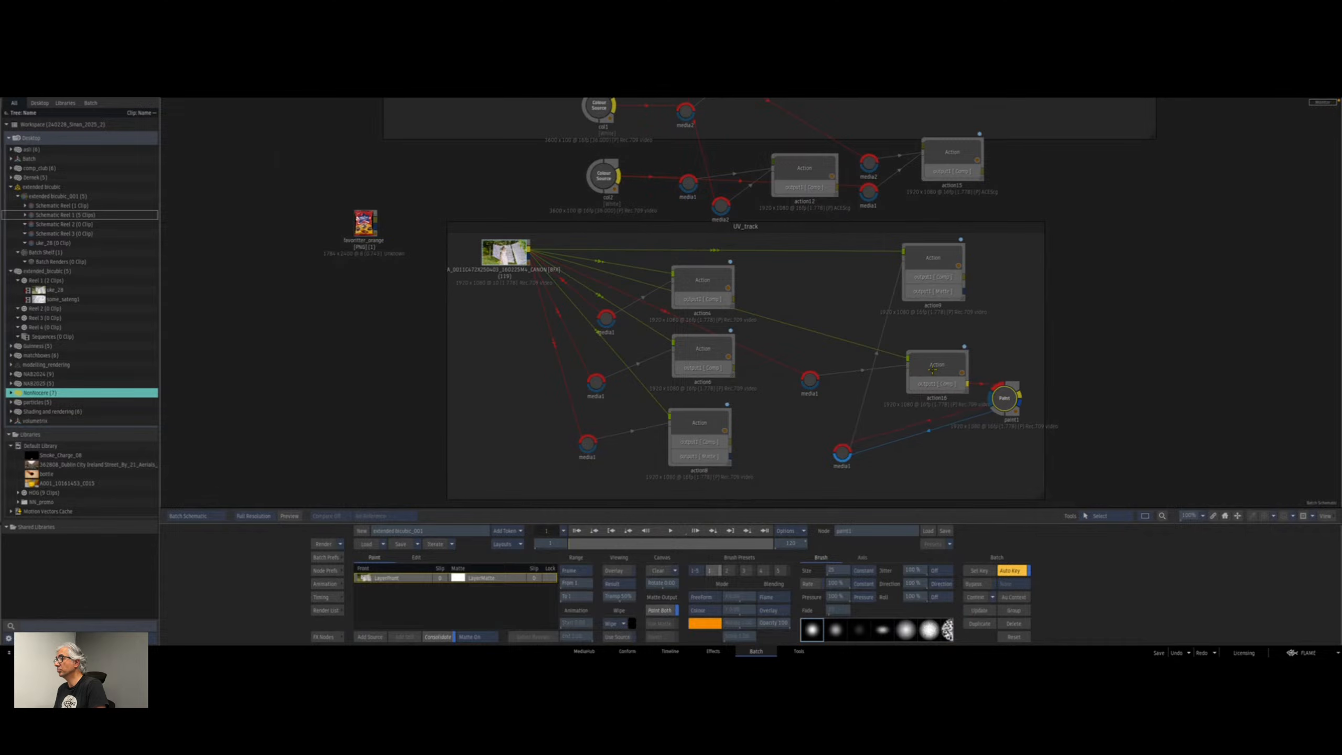
Line up the tracked Action, the Paint node and the final Action's media input, and view the Paint result.
{"action": "left_click_drag", "start_coordinate": [937, 365], "coordinate": [894, 374]}
{"action": "left_click_drag", "start_coordinate": [1010, 401], "coordinate": [1003, 400]}
{"action": "left_click_drag", "start_coordinate": [845, 452], "coordinate": [1070, 399]}
{"action": "left_click", "coordinate": [994, 398]}
{"action": "key", "text": "F4"}
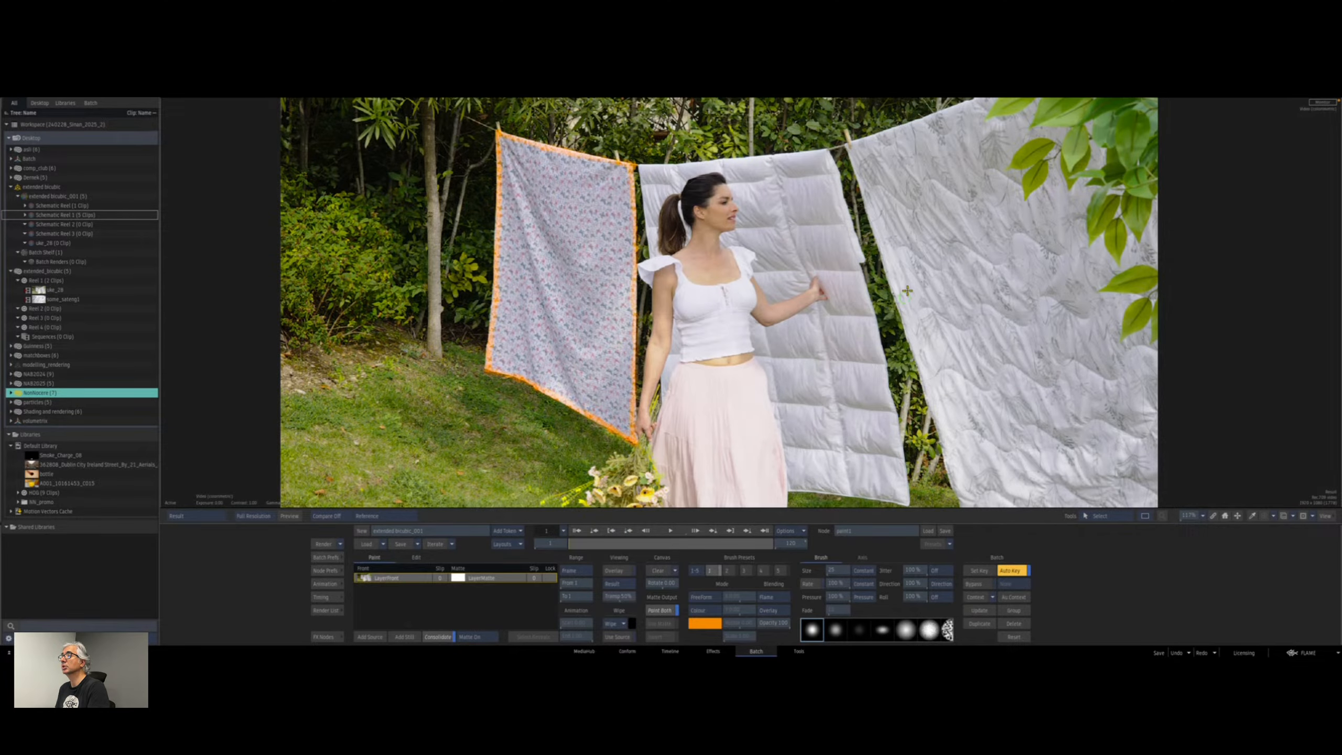
Delete the final Action that receives the painted result and realign the remaining tracked Action and Paint nodes.
{"action": "key", "text": "Escape"}
{"action": "left_click_drag", "start_coordinate": [935, 259], "coordinate": [979, 263]}
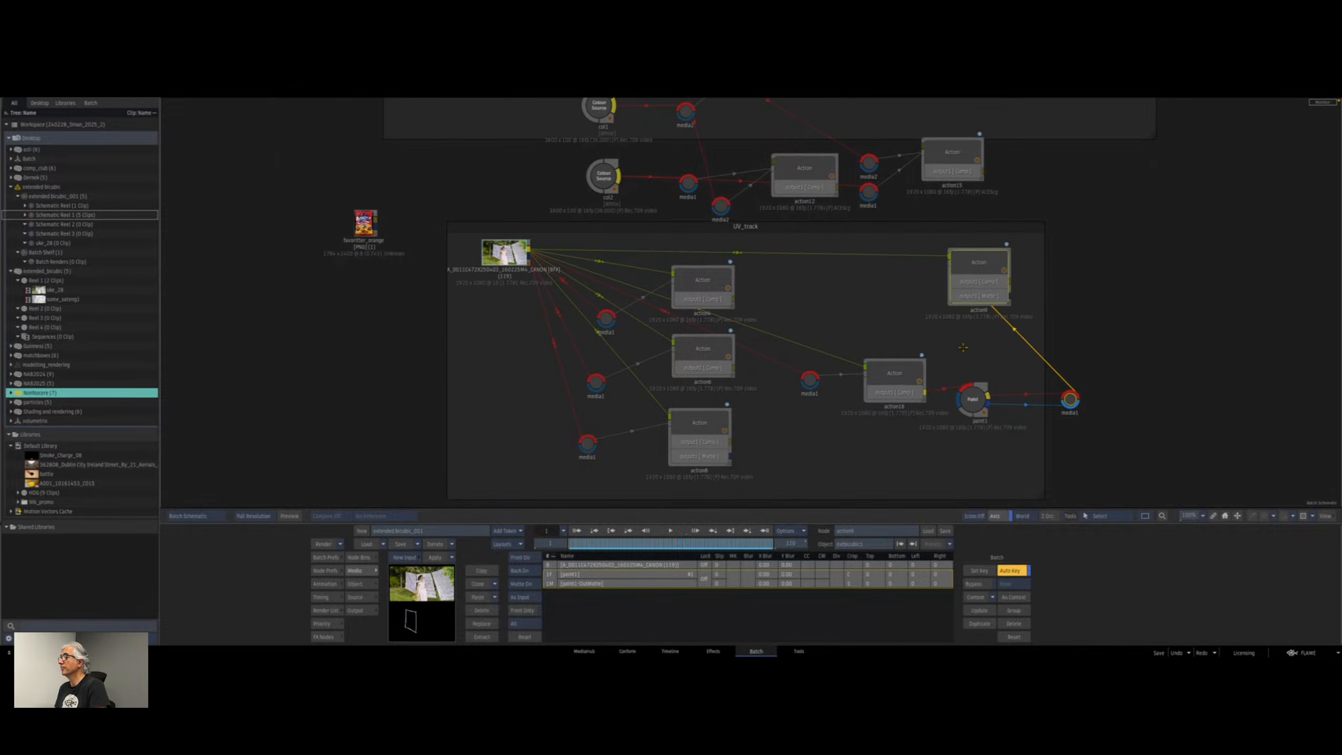
{"action": "key", "text": "Delete"}
{"action": "left_click_drag", "start_coordinate": [894, 376], "coordinate": [895, 373]}
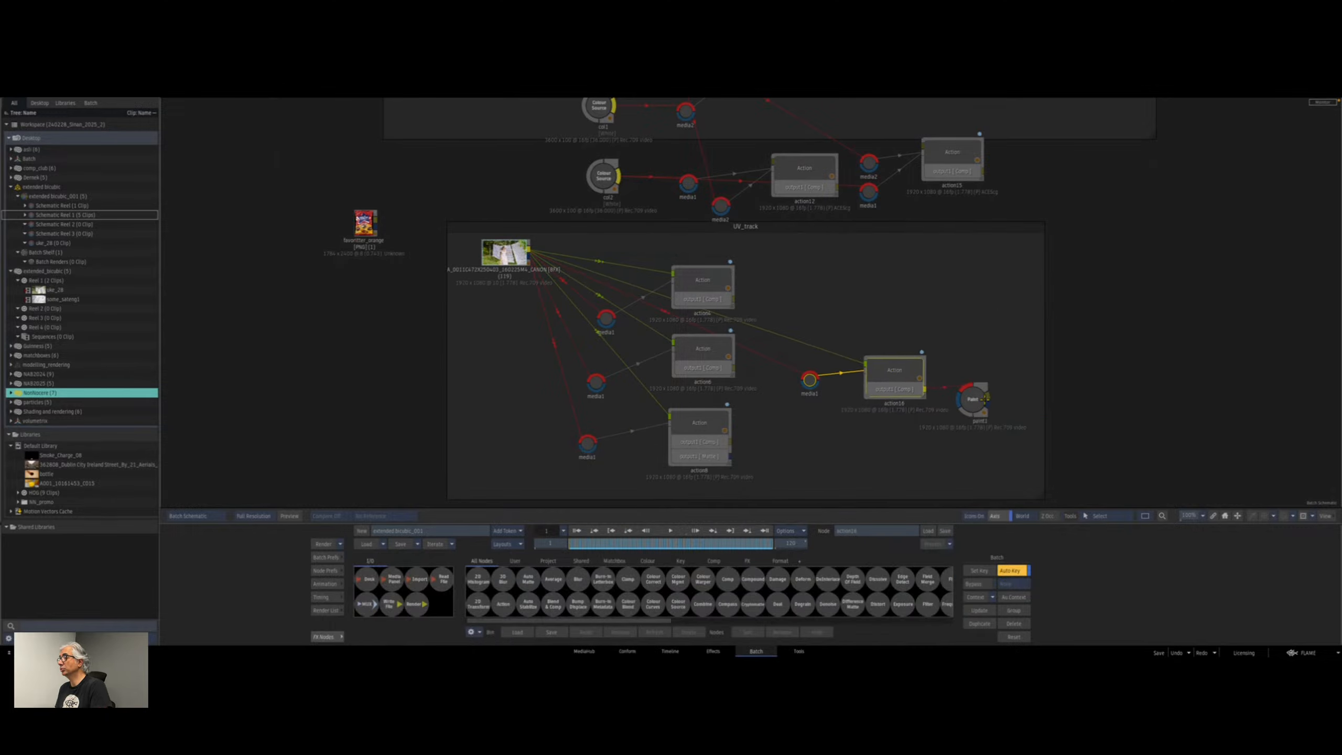
{"action": "left_click_drag", "start_coordinate": [976, 399], "coordinate": [971, 402]}
{"action": "left_click_drag", "start_coordinate": [895, 373], "coordinate": [895, 375]}
{"action": "left_click_drag", "start_coordinate": [969, 401], "coordinate": [967, 407]}
{"action": "left_click_drag", "start_coordinate": [895, 374], "coordinate": [894, 376]}
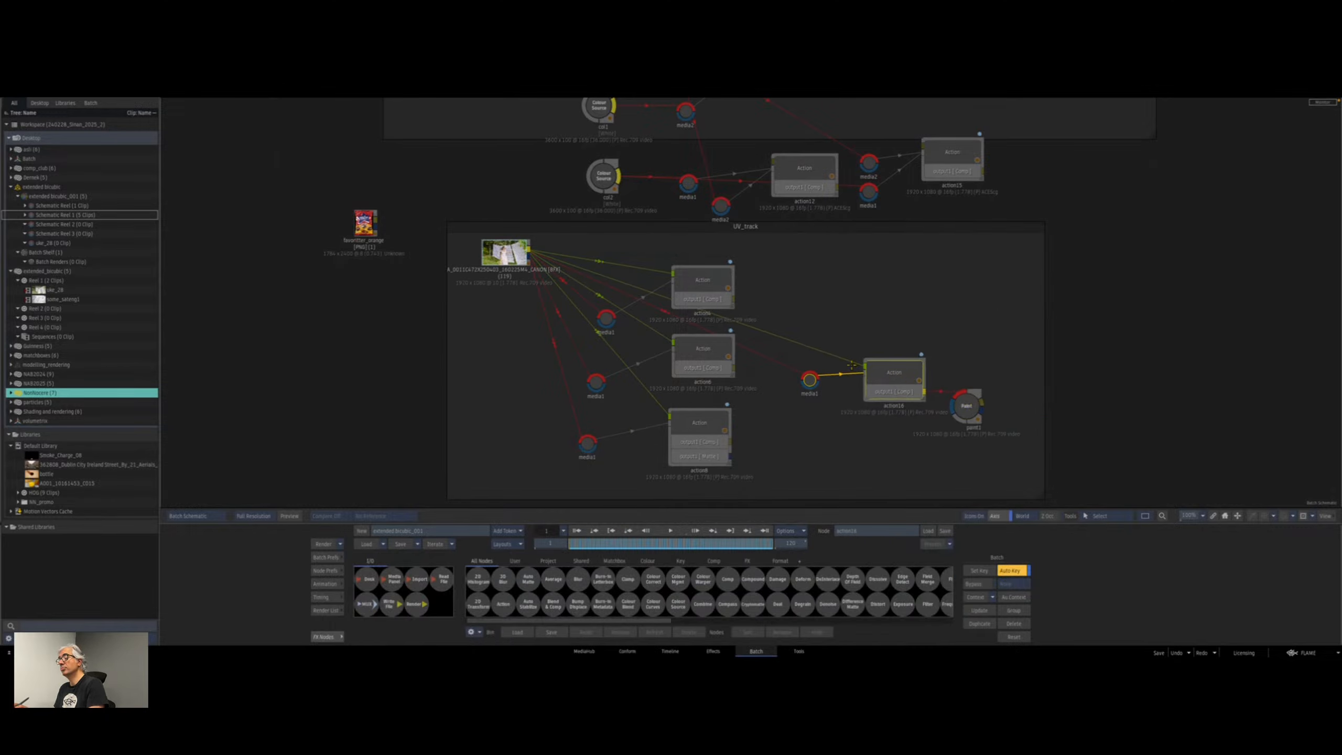
{"action": "left_click_drag", "start_coordinate": [967, 405], "coordinate": [967, 408]}
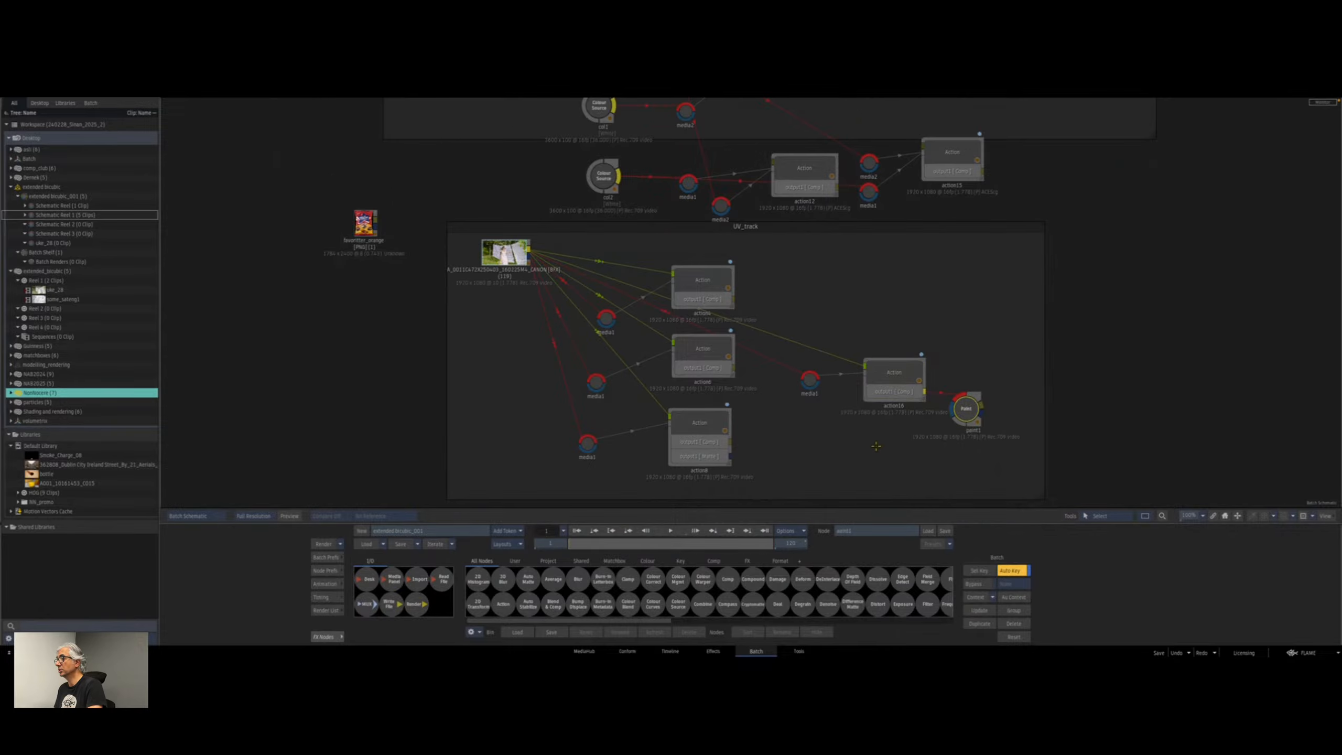
View the Paint result at the start of the clip and return to the Batch schematic.
{"action": "key", "text": "F4"}
{"action": "mouse_move", "coordinate": [573, 541]}
{"action": "left_mouse_down"}
{"action": "mouse_move", "coordinate": [714, 530]}
{"action": "mouse_move", "coordinate": [533, 528]}
{"action": "left_mouse_up"}
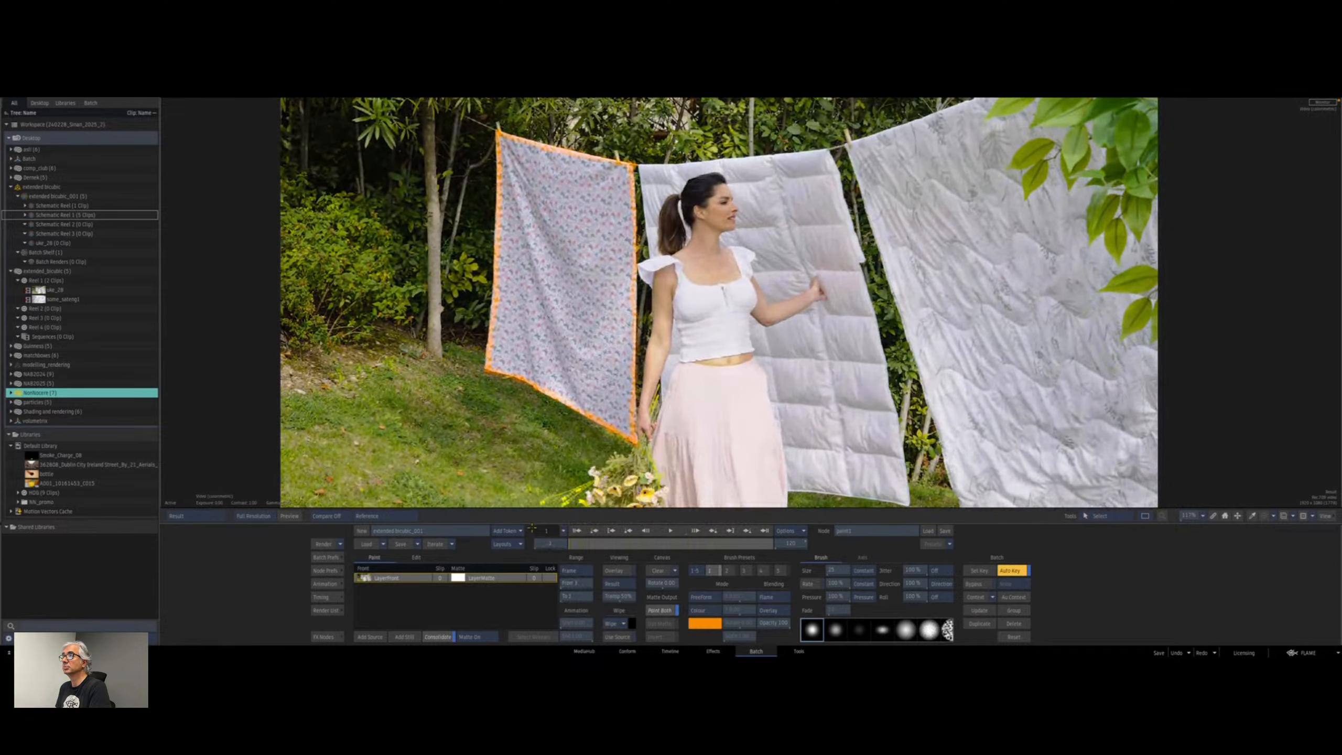
{"action": "key", "text": "F4"}
Duplicate the tracked Action with its source connection, place it after the Paint node, and feed the Paint output into a new media input.
{"action": "left_click", "coordinate": [916, 383]}
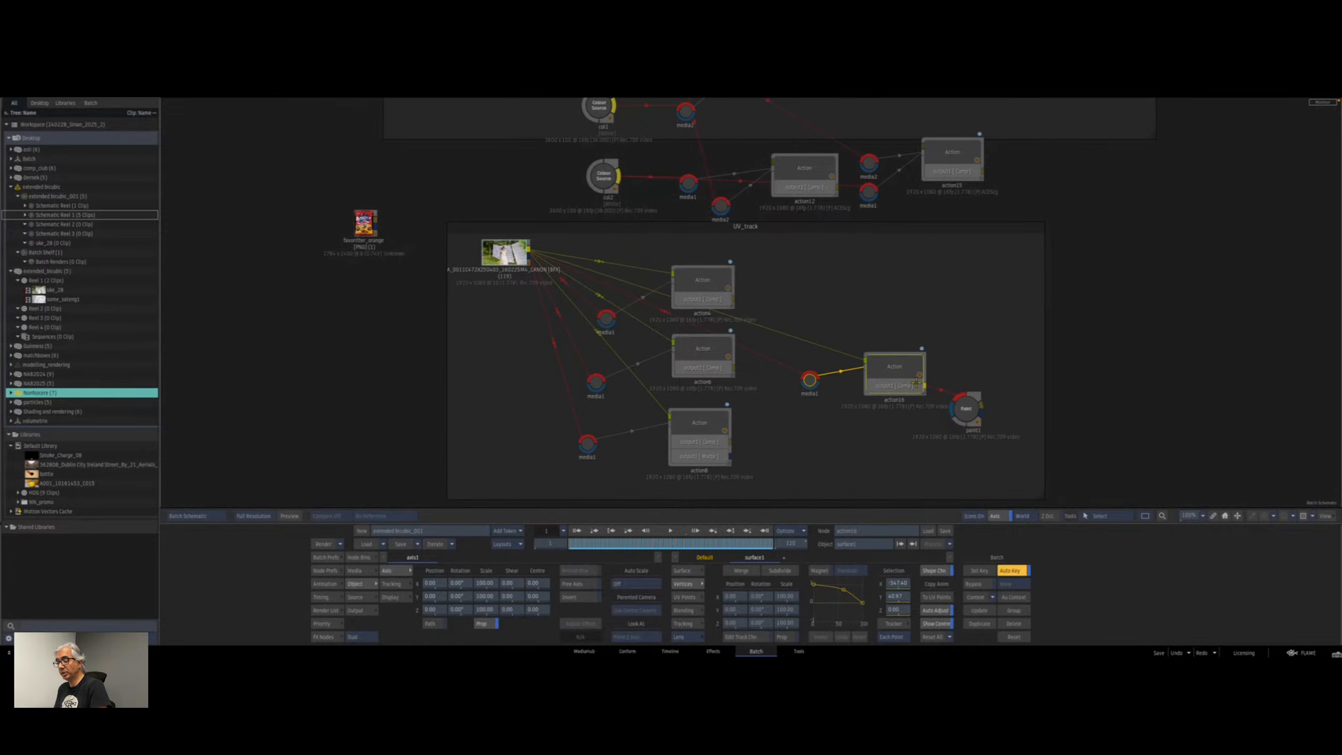
{"action": "key", "text": "ctrl+d"}
{"action": "left_click_drag", "start_coordinate": [930, 332], "coordinate": [1098, 367]}
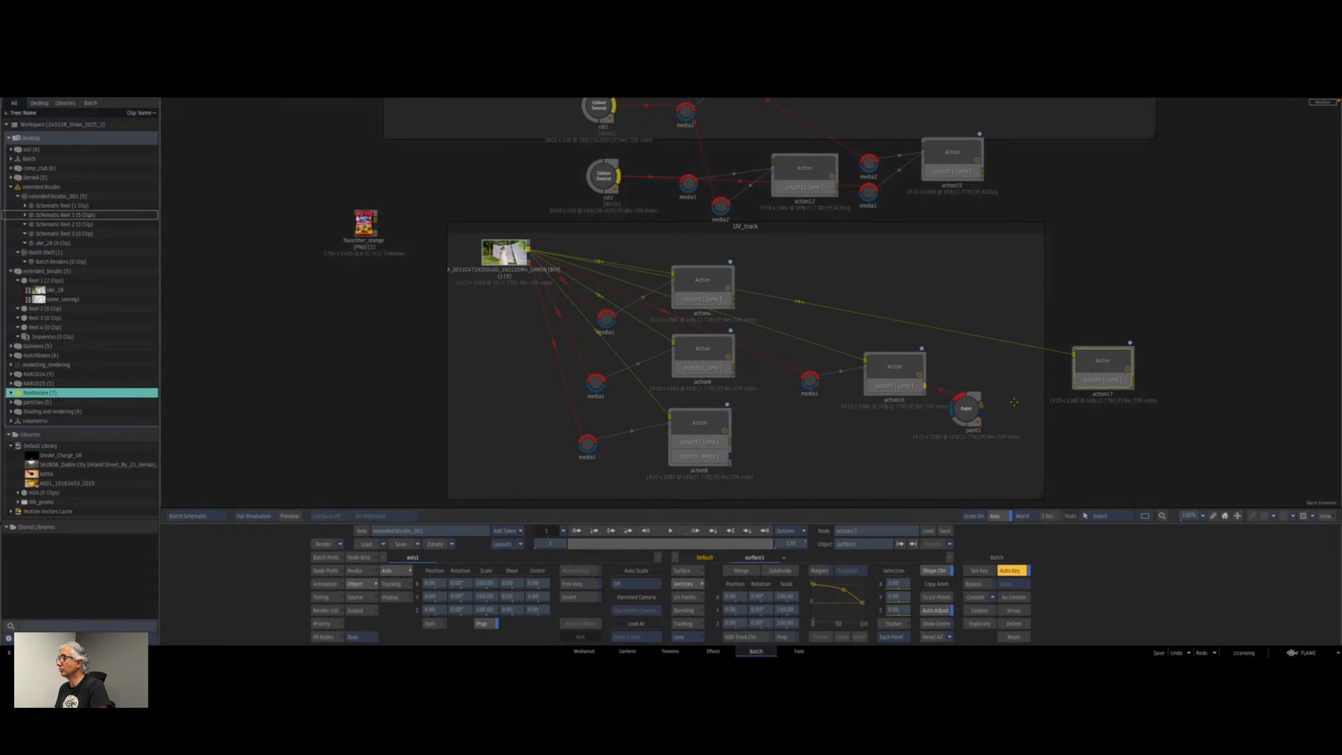
{"action": "key", "text": "p"}
{"action": "left_click_drag", "start_coordinate": [1009, 407], "coordinate": [1023, 407]}
{"action": "left_click_drag", "start_coordinate": [1115, 359], "coordinate": [1115, 373]}
{"action": "left_click_drag", "start_coordinate": [966, 408], "coordinate": [970, 404]}
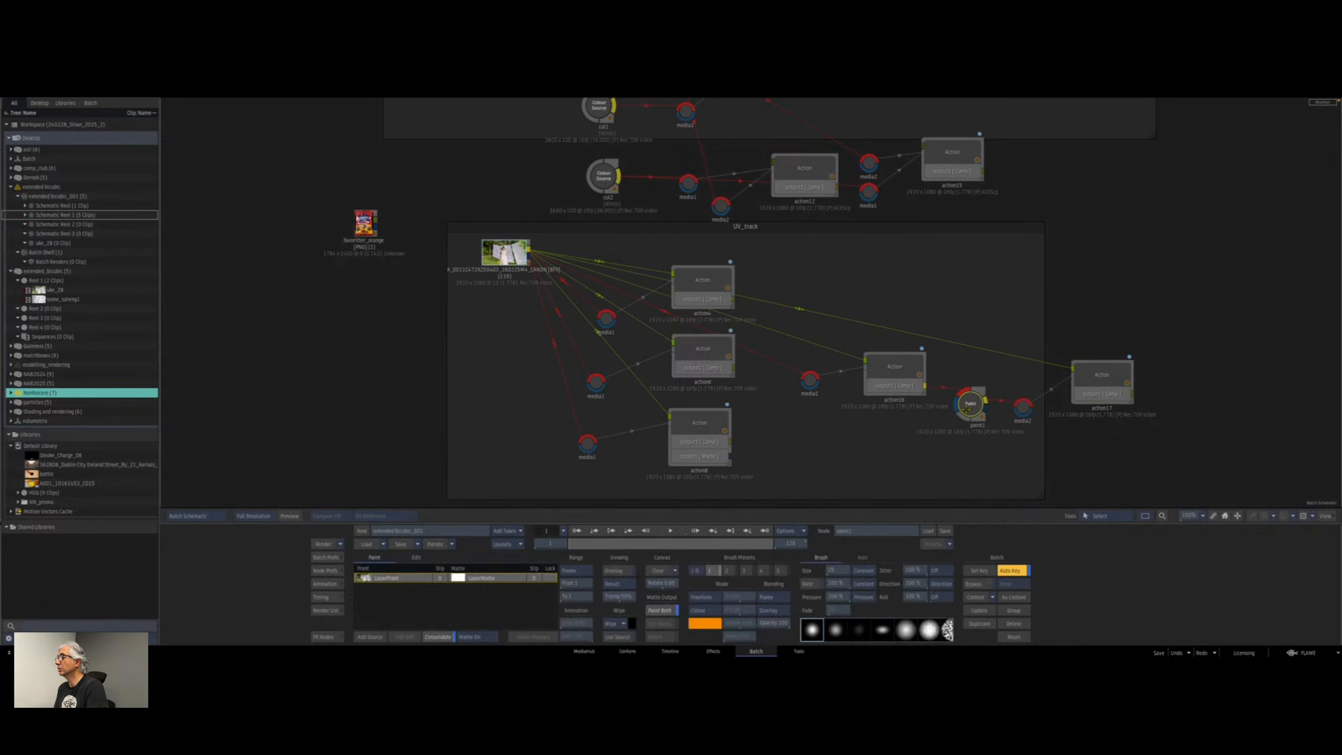
Compare the Paint result with the output of the duplicated Action.
{"action": "key", "text": "F4"}
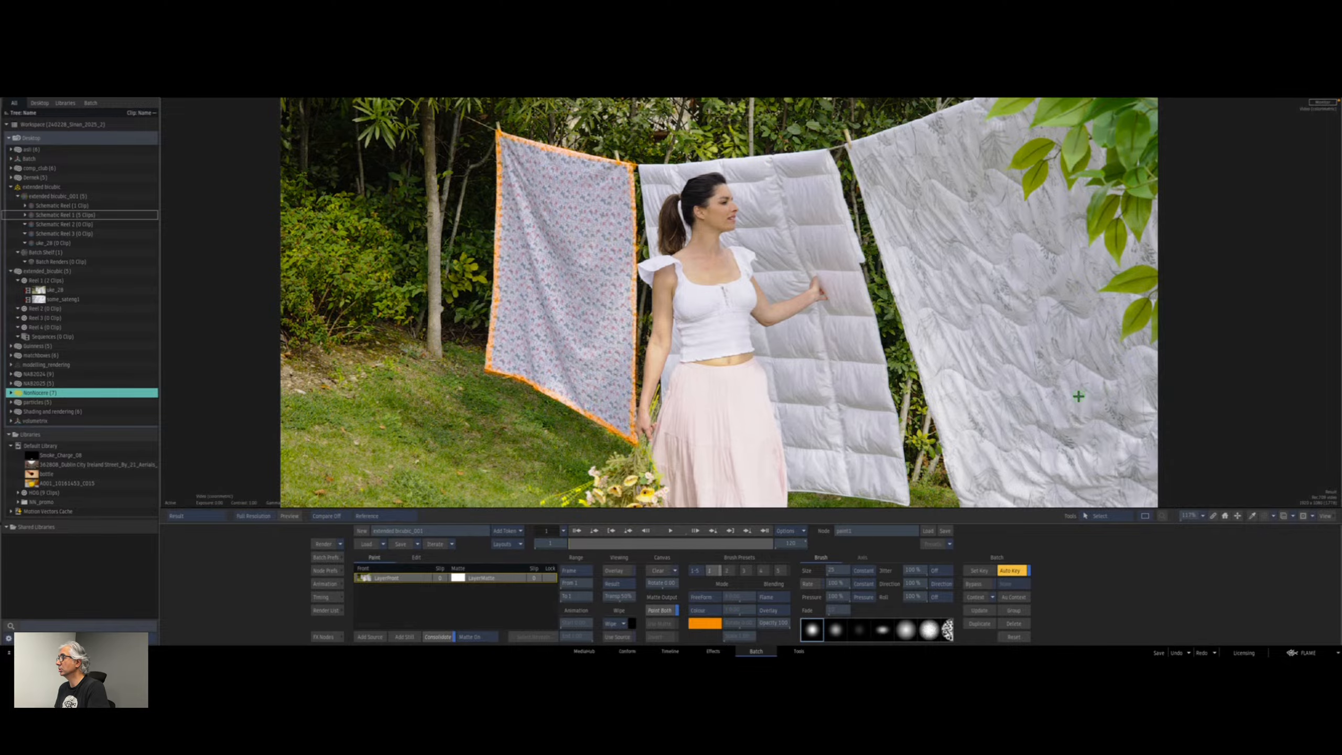
{"action": "key", "text": "Escape"}
{"action": "left_click", "coordinate": [1102, 375]}
{"action": "key", "text": "F4"}
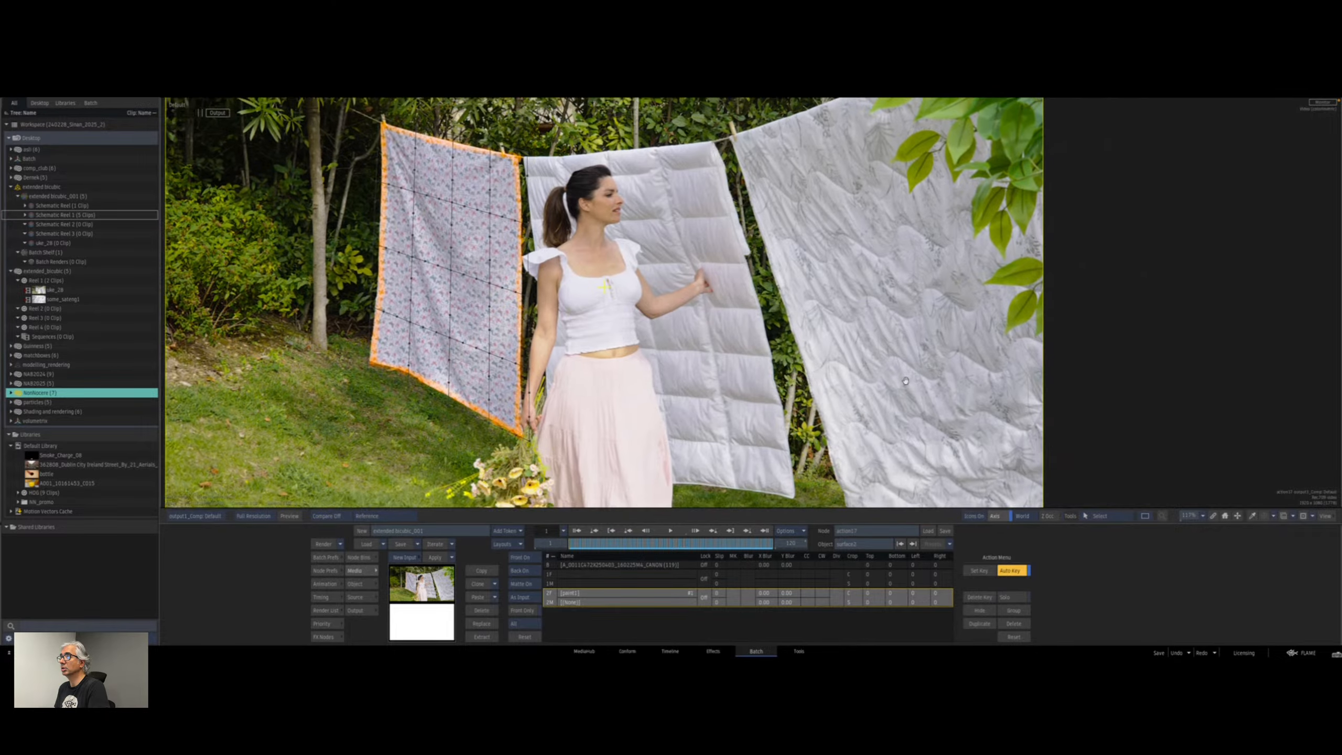
Remove the extra surface from the duplicated Action's schematic and apply the Paint media to the tracked surface.
{"action": "key", "text": "grave"}
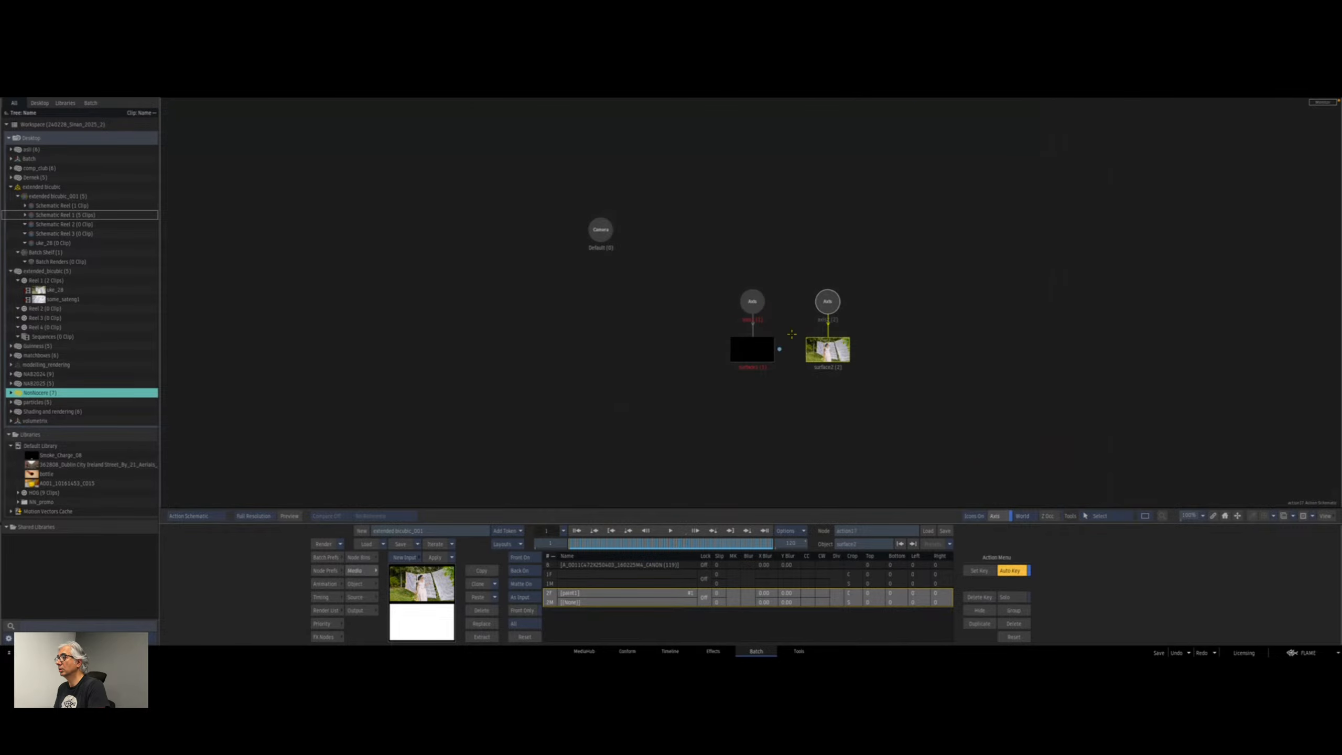
{"action": "left_click", "coordinate": [751, 355]}
{"action": "left_click_drag", "start_coordinate": [828, 350], "coordinate": [825, 505]}
{"action": "left_click", "coordinate": [762, 349]}
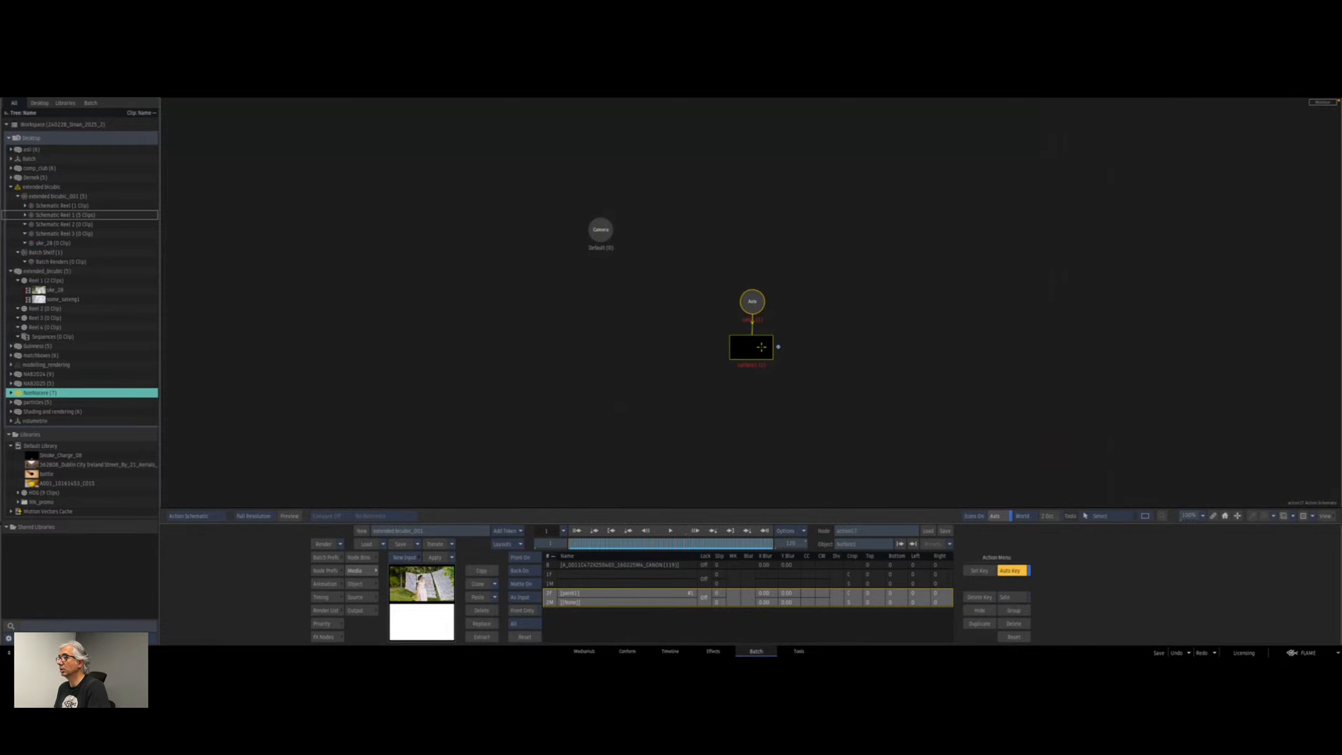
{"action": "key", "text": "grave"}
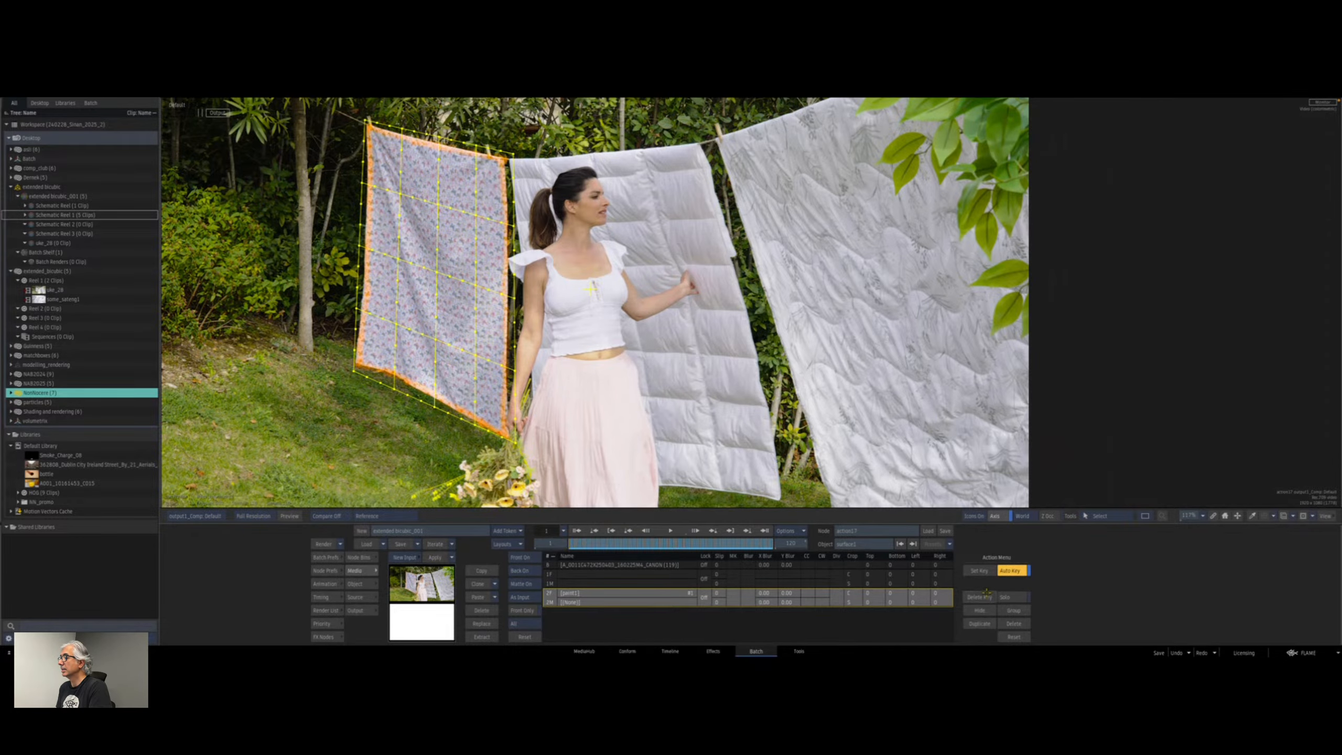
Turn off Auto Key, show the surface's UV Points settings and play the clip to check the grid.
{"action": "left_click", "coordinate": [1010, 571]}
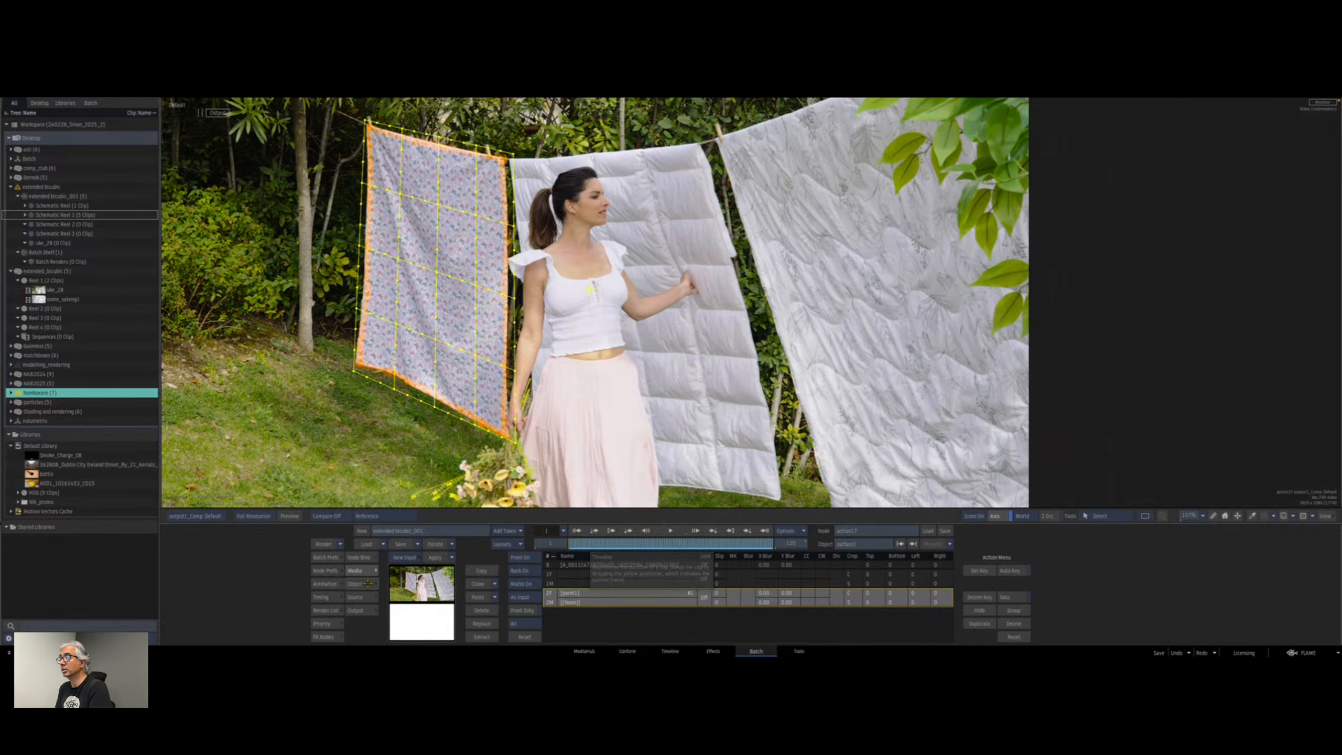
{"action": "key", "text": "grave"}
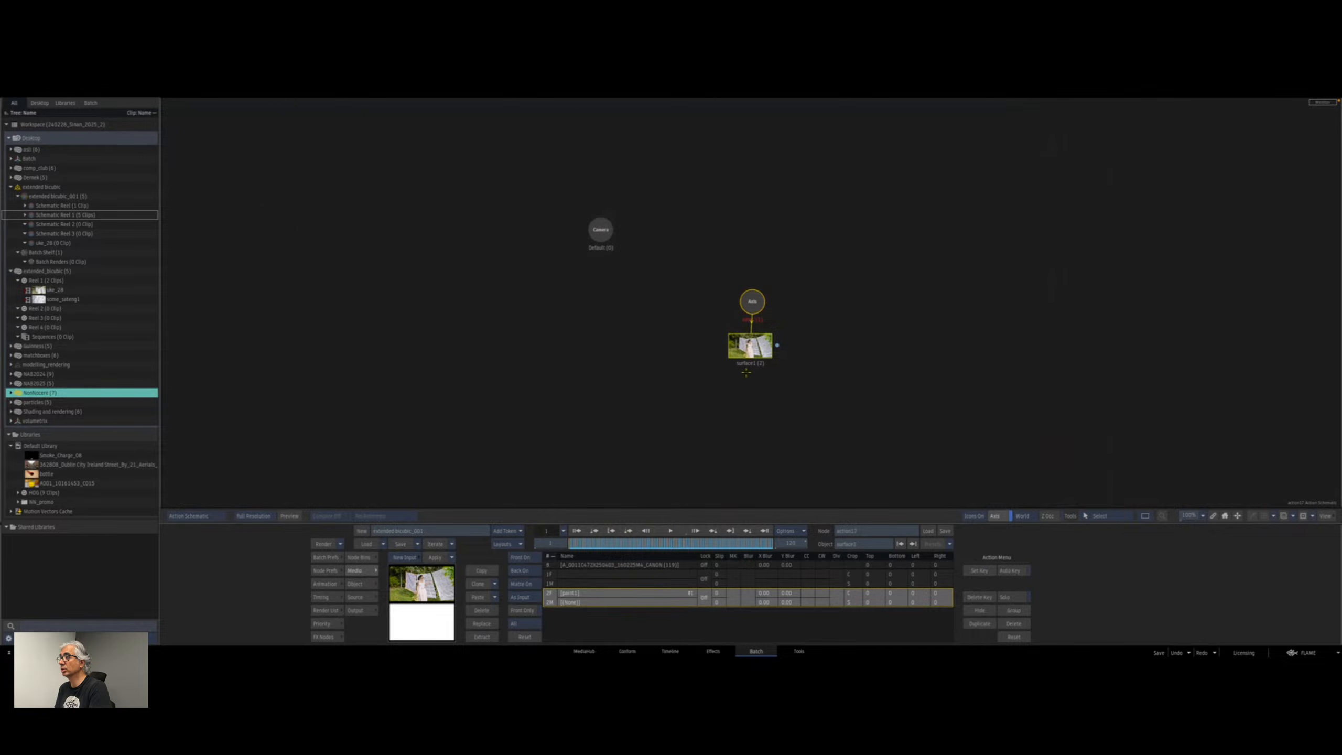
{"action": "key", "text": "grave"}
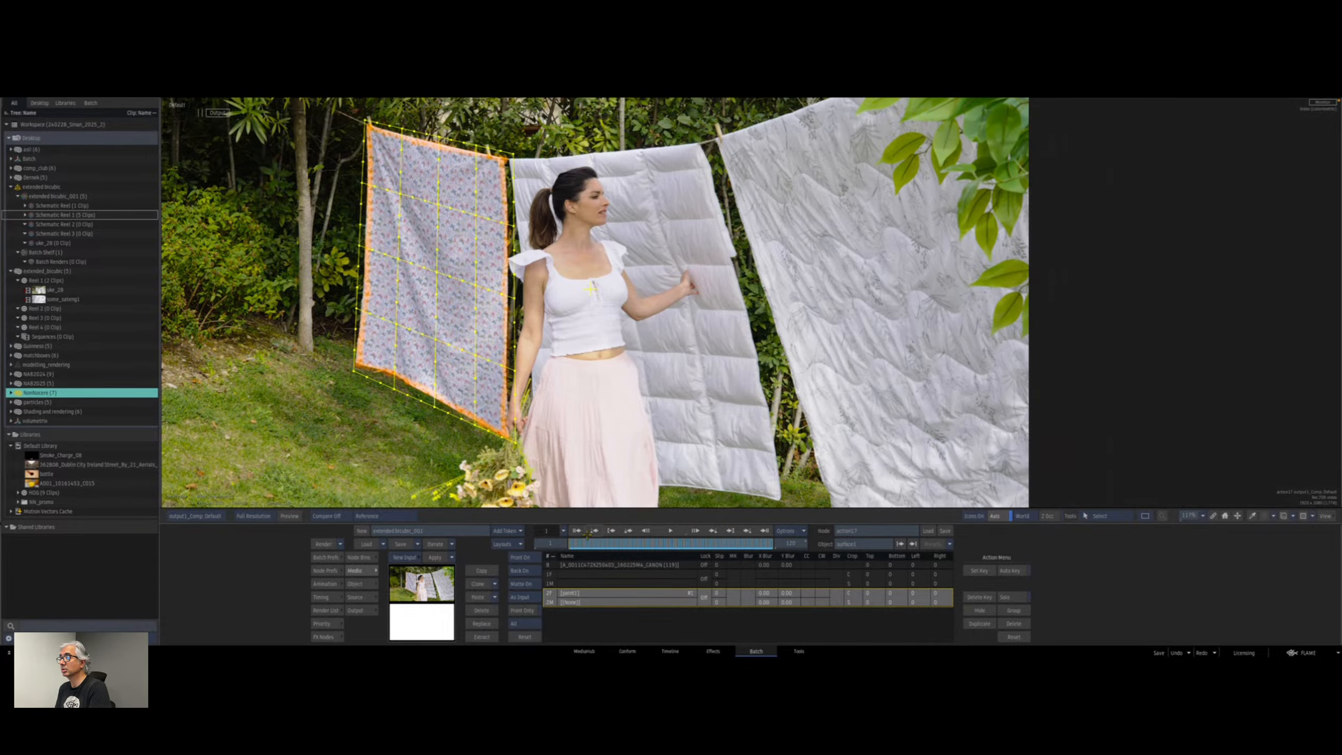
{"action": "left_click", "coordinate": [353, 585]}
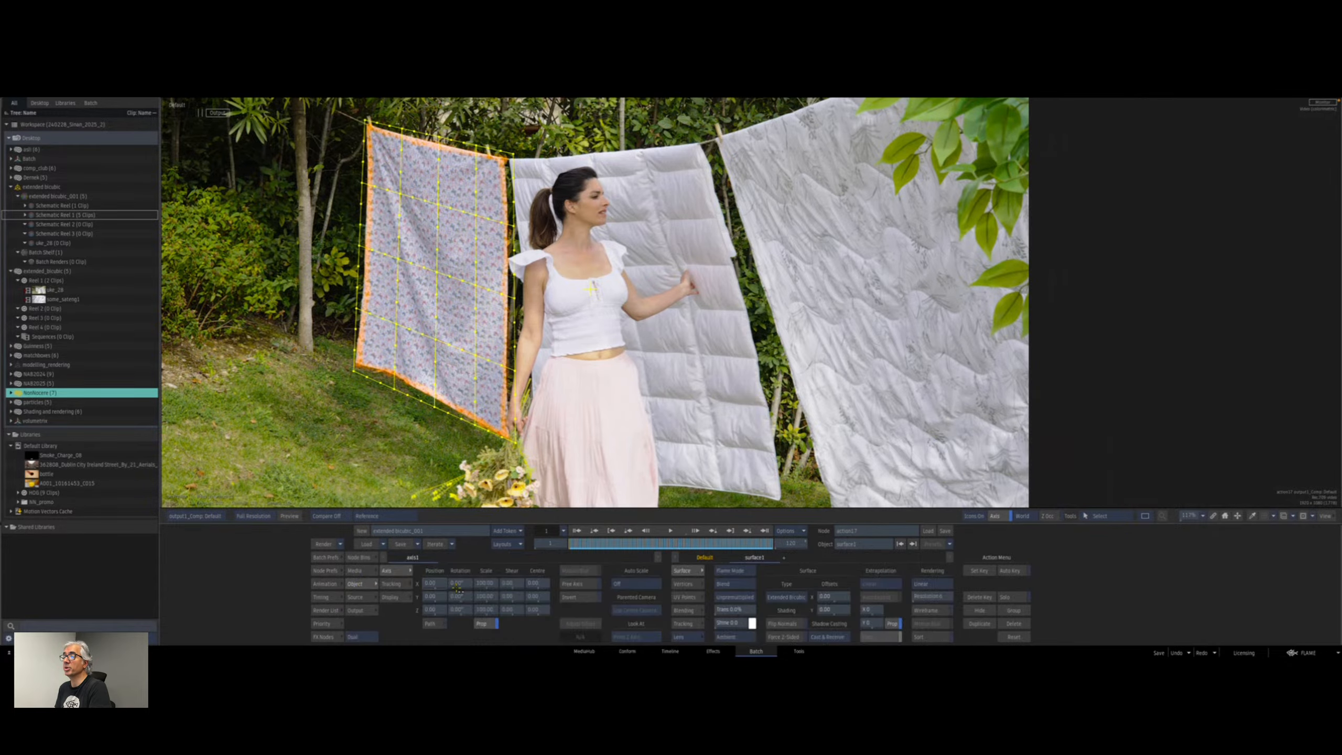
{"action": "left_click", "coordinate": [683, 598]}
{"action": "left_click", "coordinate": [671, 531]}
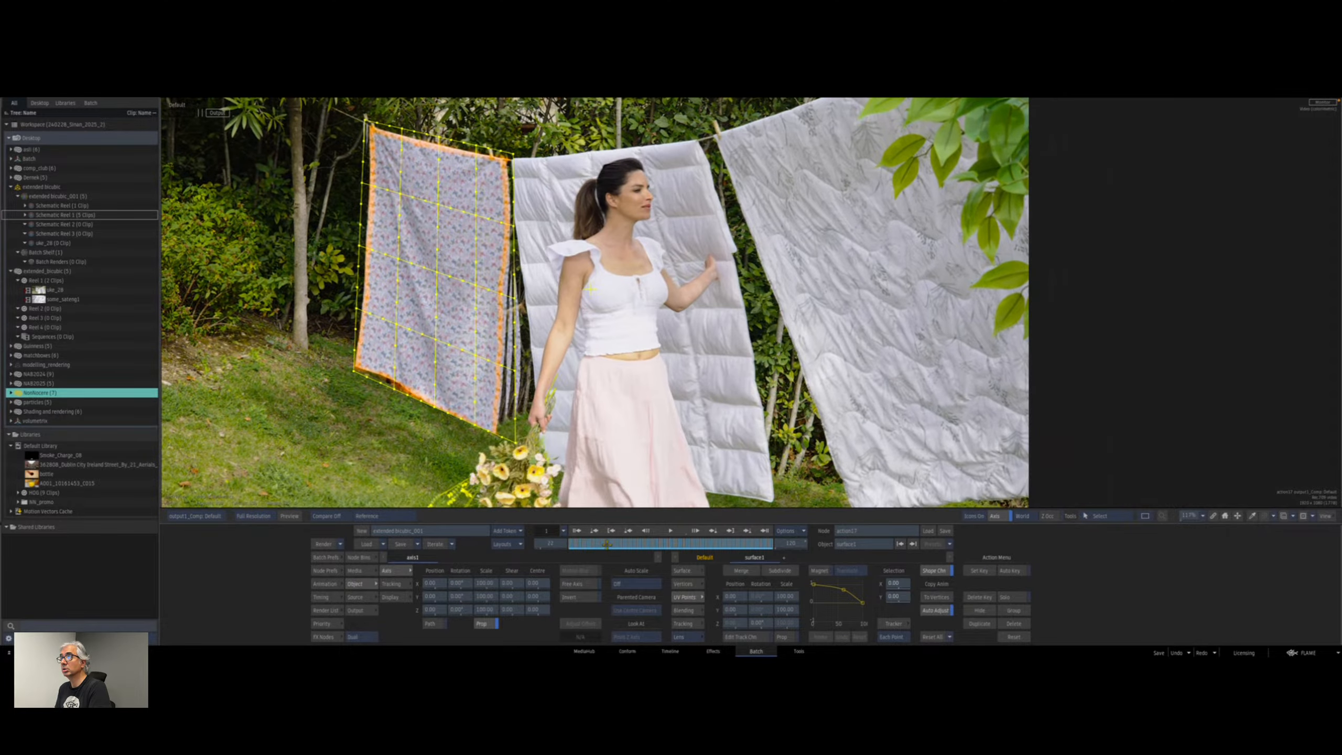
{"action": "left_click_drag", "start_coordinate": [672, 536], "coordinate": [555, 539]}
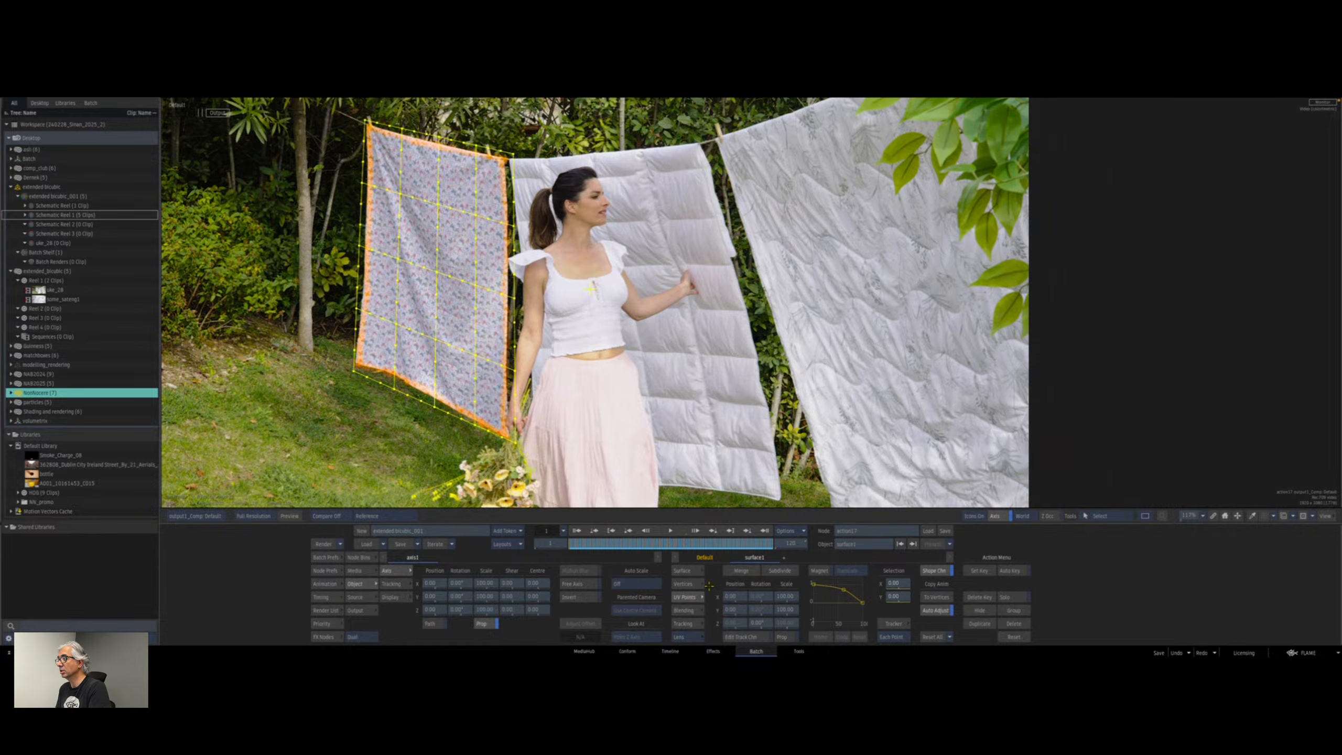
Reset the track on the UV points of the duplicated Action's surface.
{"action": "left_click", "coordinate": [951, 637]}
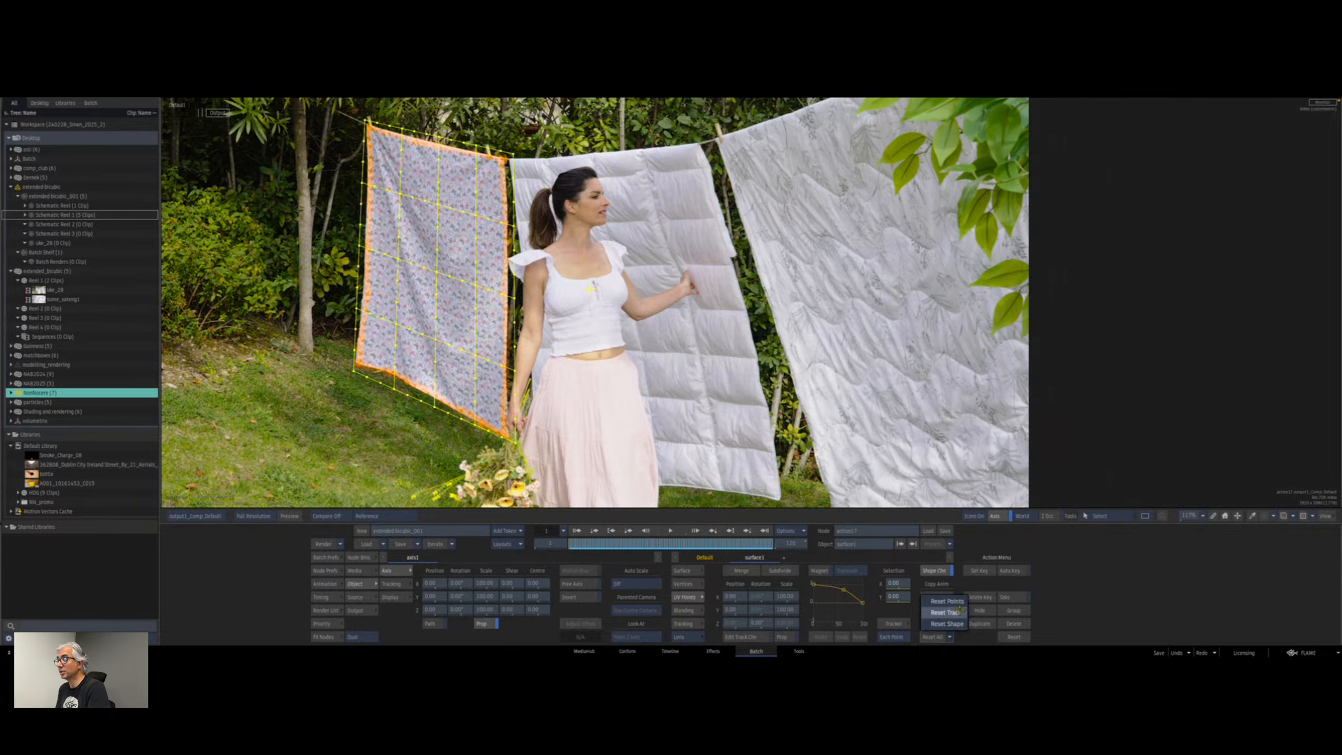
{"action": "left_click", "coordinate": [946, 613]}
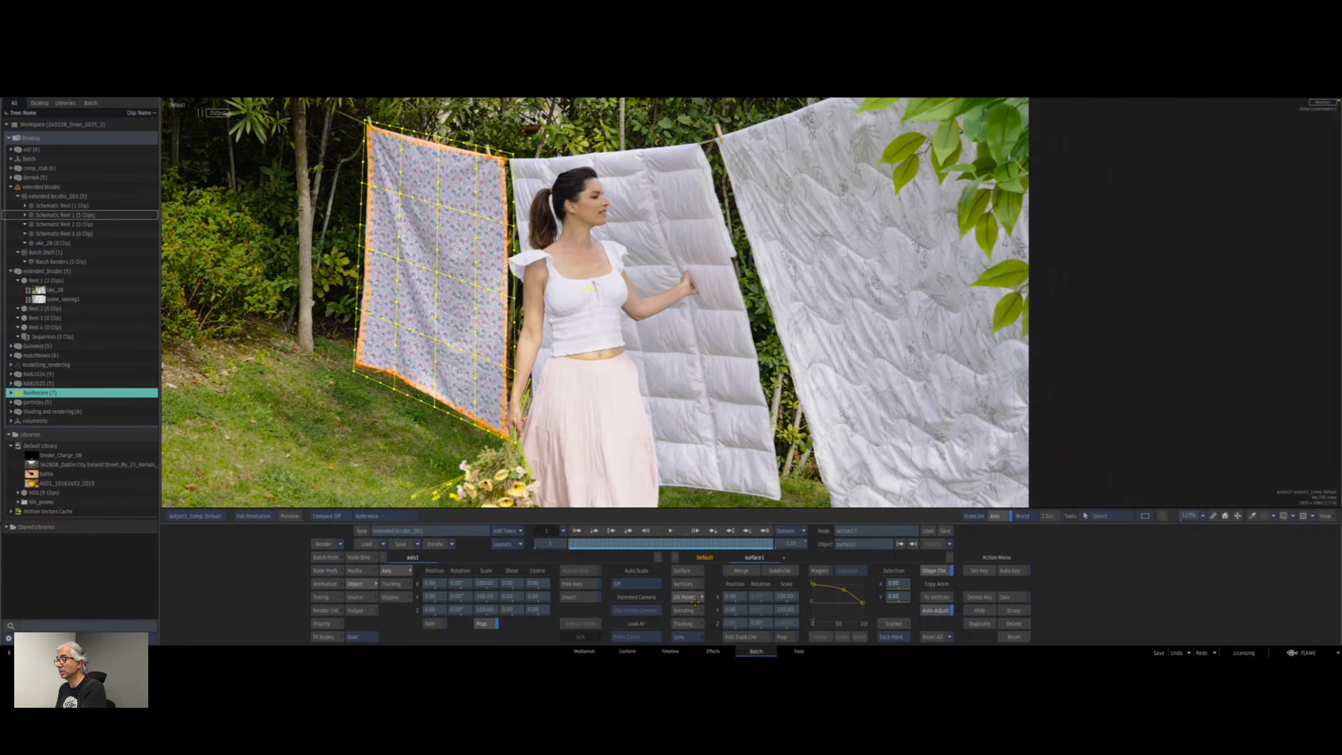
{"action": "left_click", "coordinate": [952, 639]}
{"action": "left_click", "coordinate": [952, 612]}
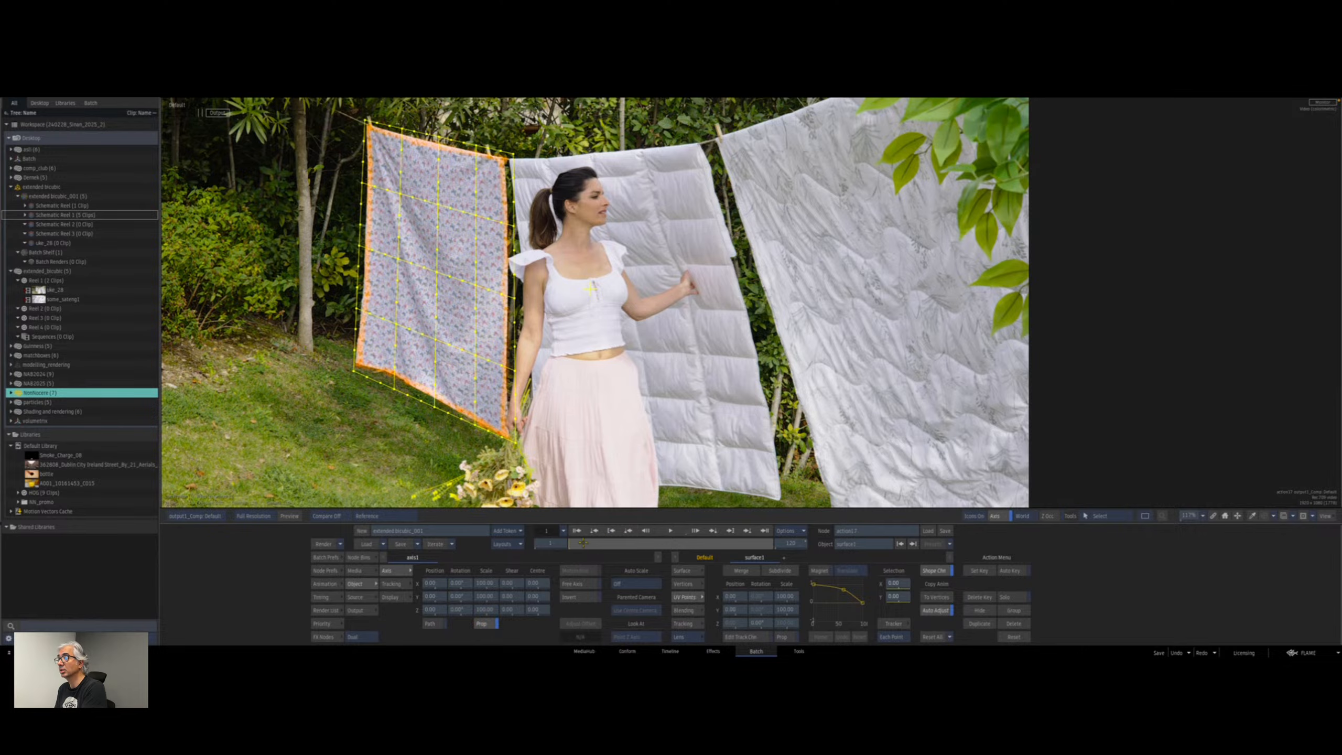
Play and scrub through the clip to examine how the patterned sheet behaves on the surface after the track reset.
{"action": "key", "text": "space"}
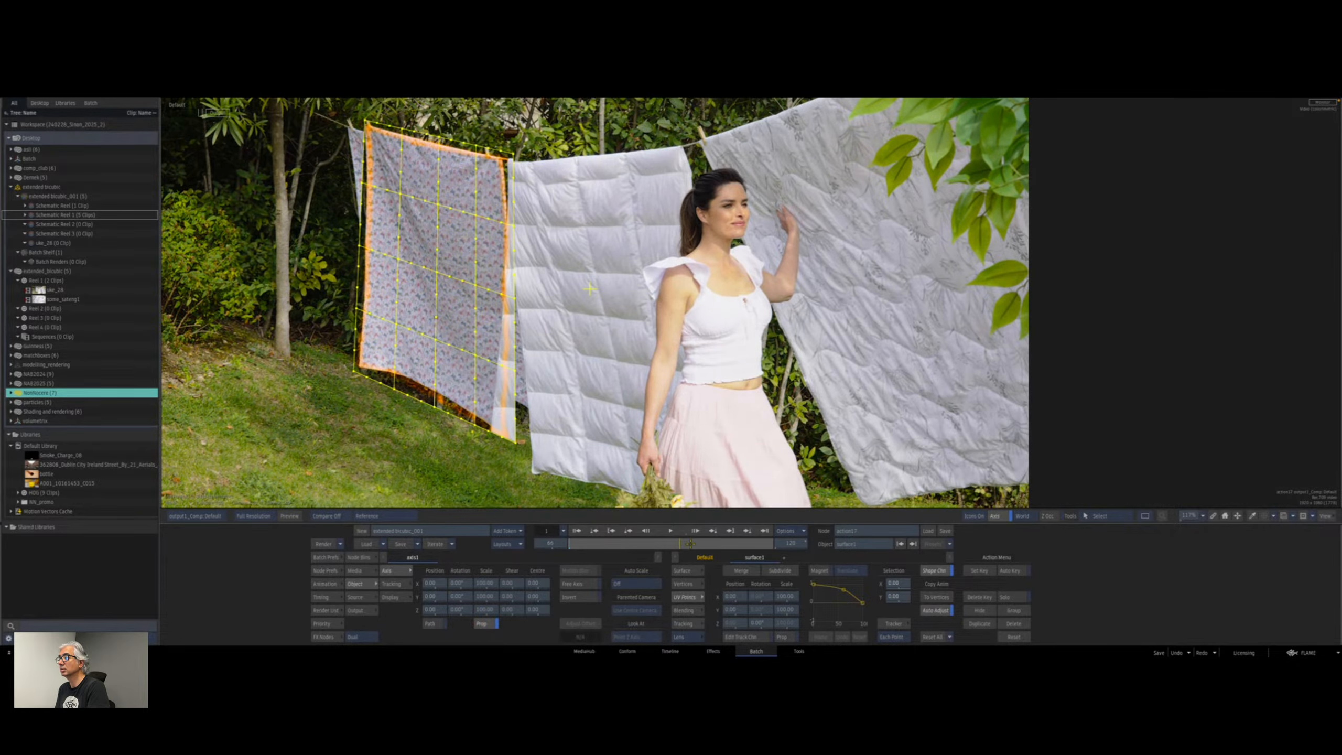
{"action": "left_click_drag", "start_coordinate": [691, 544], "coordinate": [529, 533]}
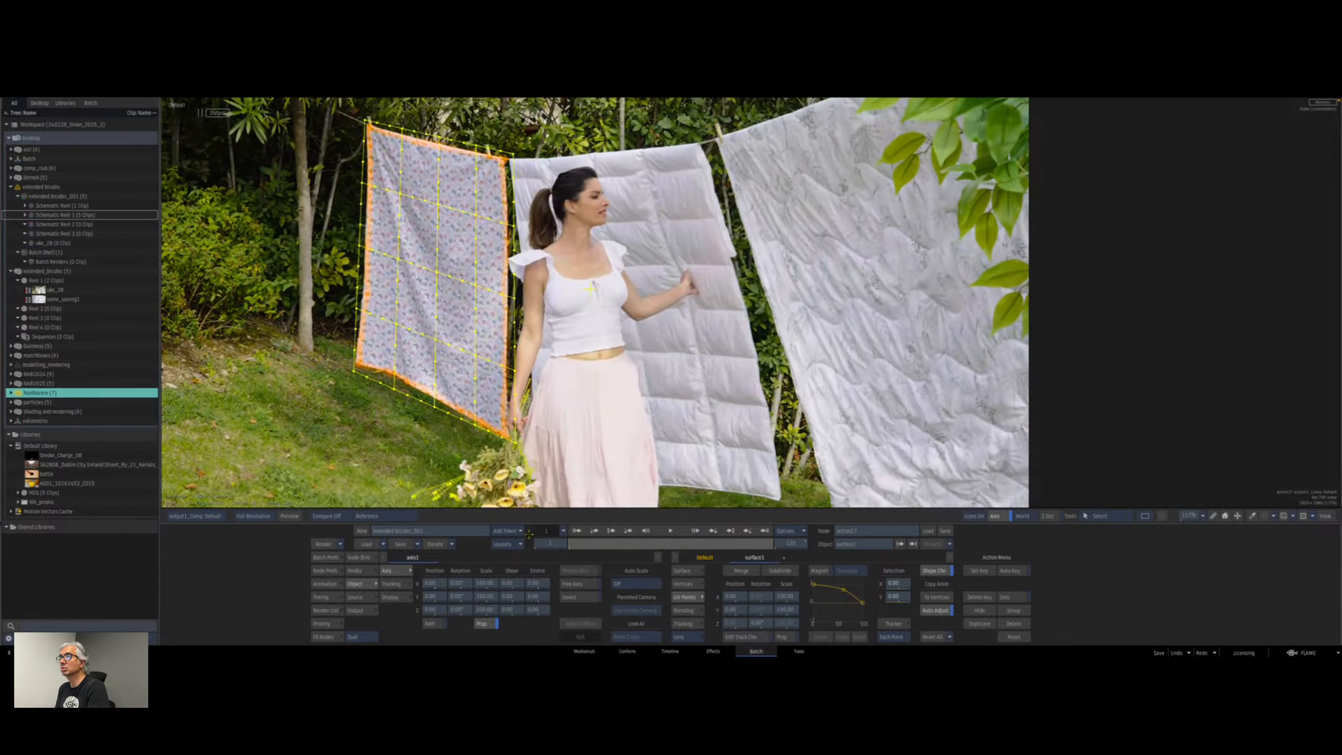
{"action": "key", "text": "space"}
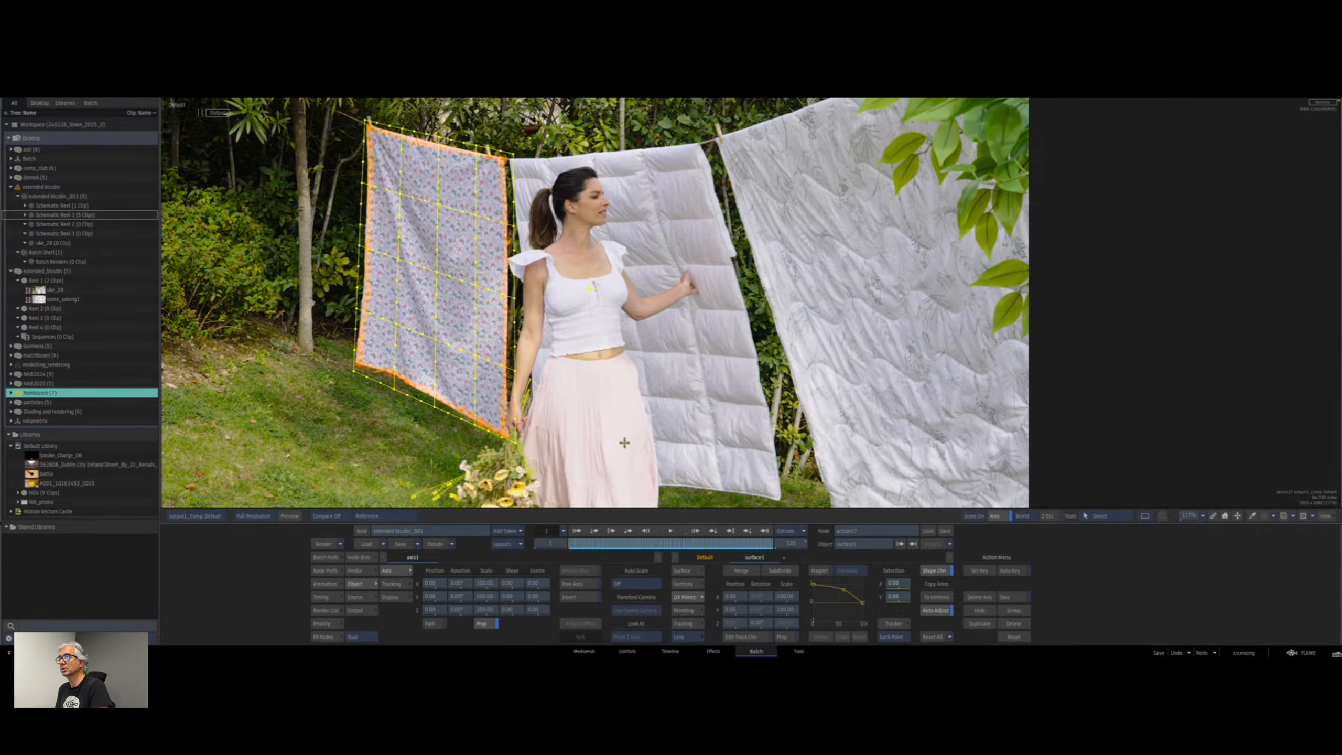
{"action": "left_click_drag", "start_coordinate": [680, 534], "coordinate": [570, 538]}
Open the tracked Action feeding the Paint node and scrub its first frames for comparison.
{"action": "key", "text": "Escape"}
{"action": "left_click", "coordinate": [887, 373]}
{"action": "double_click", "coordinate": [887, 373]}
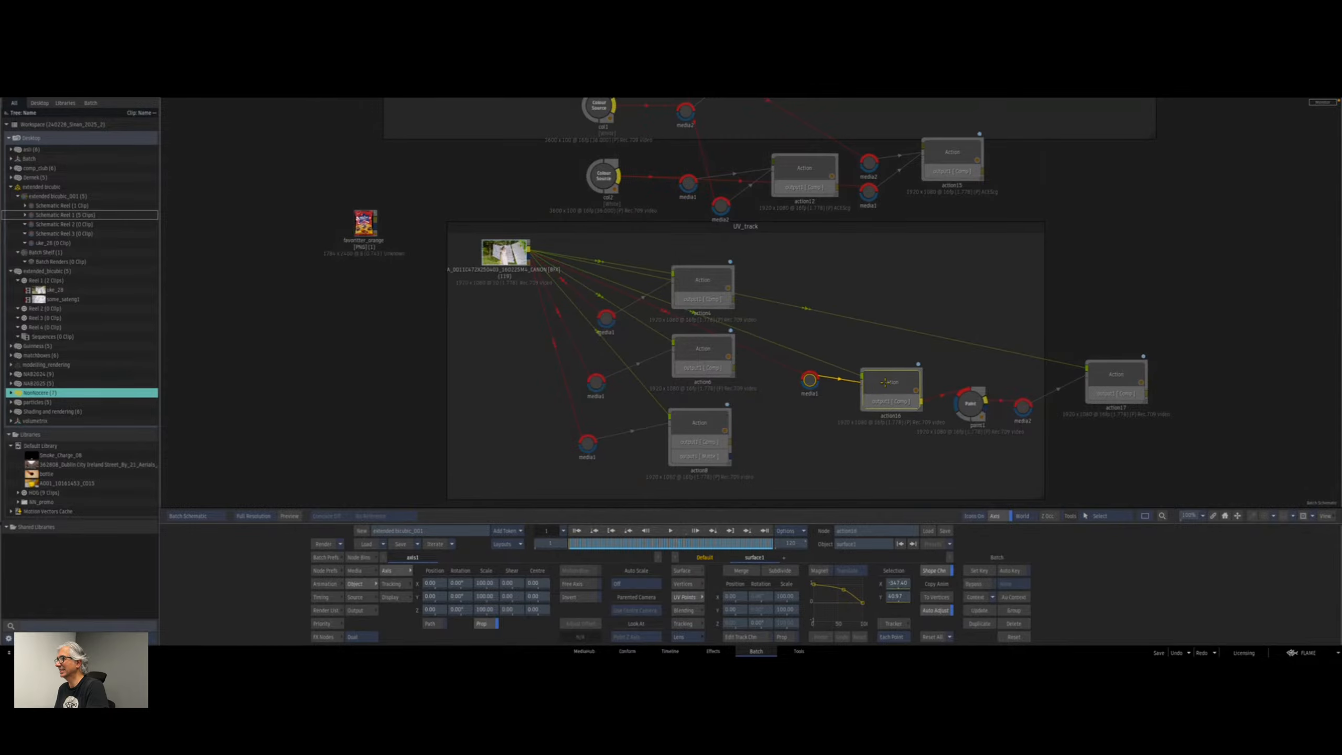
{"action": "left_click_drag", "start_coordinate": [585, 538], "coordinate": [492, 563]}
{"action": "mouse_move", "coordinate": [582, 544]}
{"action": "left_mouse_down"}
{"action": "mouse_move", "coordinate": [734, 544]}
{"action": "mouse_move", "coordinate": [567, 544]}
{"action": "left_mouse_up"}
{"action": "key", "text": "Escape"}
Undo the Action duplication and the deletion of the final Action in the Batch schematic.
{"action": "left_click_drag", "start_coordinate": [1127, 375], "coordinate": [1125, 367]}
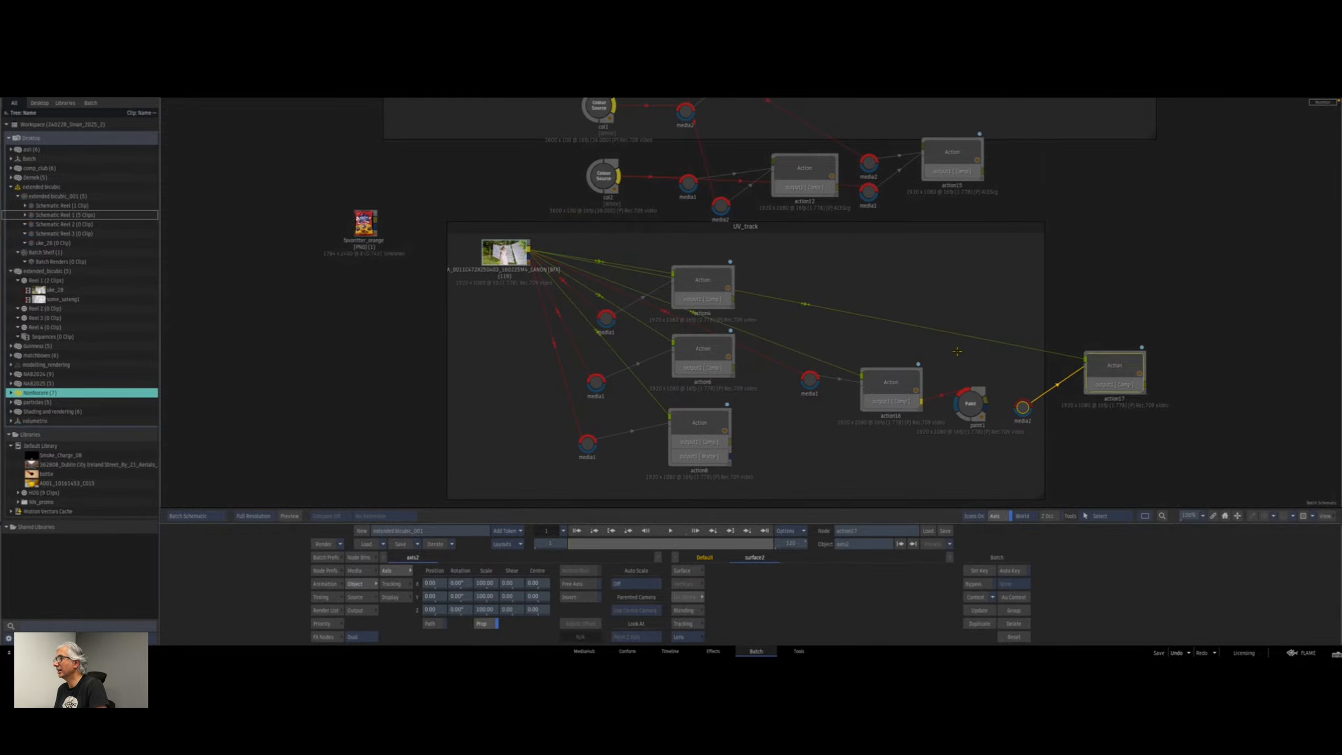
{"action": "key", "text": "ctrl+z"}
{"action": "key", "text": "ctrl+z"}
{"action": "key", "text": "ctrl+z"}
{"action": "key", "text": "ctrl+z"}
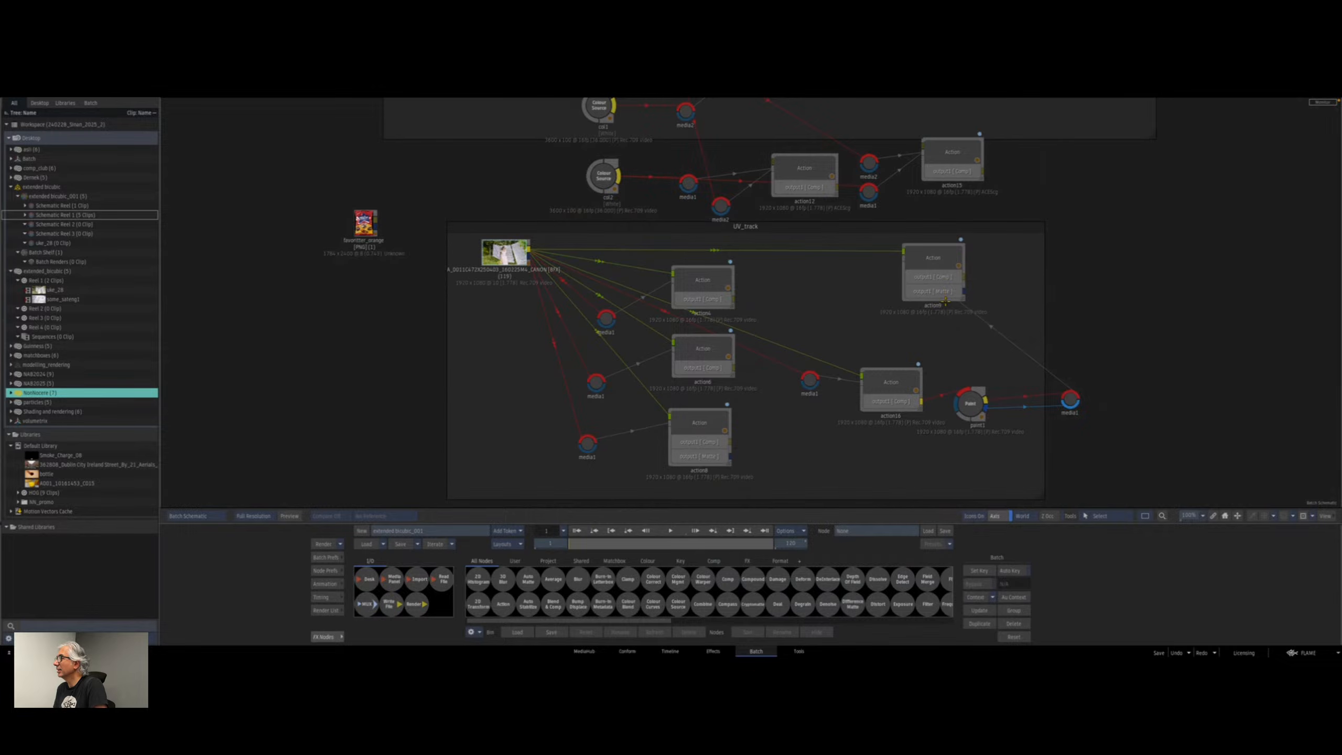
Move the Paint node back to the lowest Action's outputs, and open the final Action to check its result.
{"action": "mouse_move", "coordinate": [970, 403]}
{"action": "left_mouse_down"}
{"action": "mouse_move", "coordinate": [732, 449]}
{"action": "mouse_move", "coordinate": [796, 453]}
{"action": "left_mouse_up"}
{"action": "left_click_drag", "start_coordinate": [937, 260], "coordinate": [956, 270]}
{"action": "double_click", "coordinate": [955, 271]}
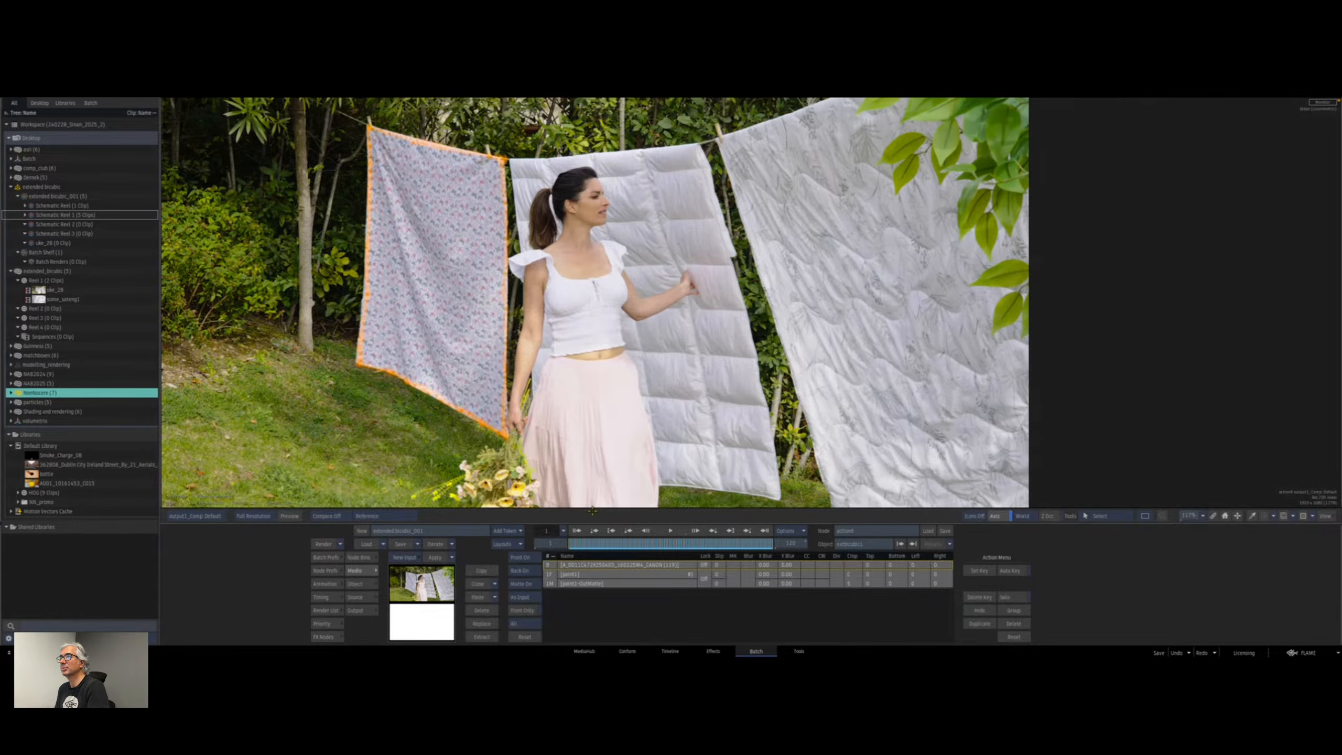
{"action": "left_click_drag", "start_coordinate": [585, 541], "coordinate": [482, 536]}
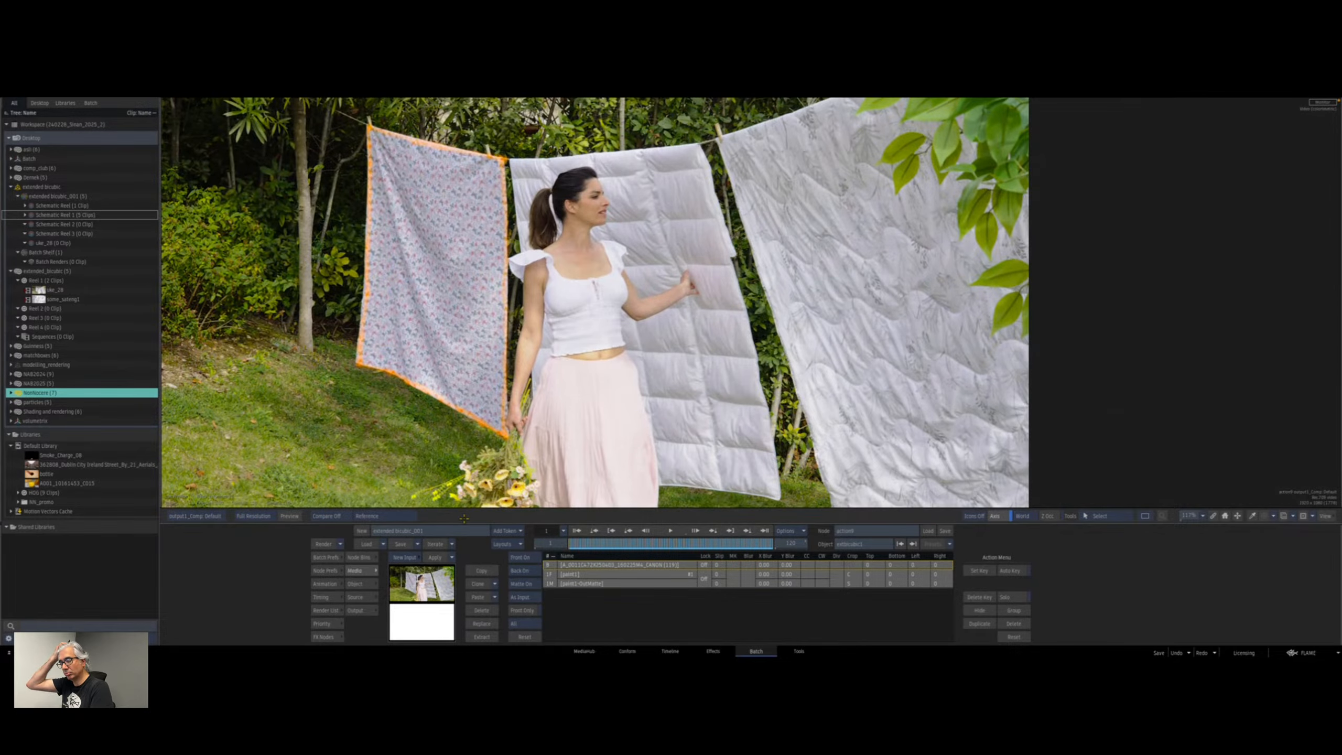
Select the extended bicubic in the final Action's schematic and examine its UV Points settings in the output view.
{"action": "key", "text": "Escape"}
{"action": "left_click", "coordinate": [753, 357]}
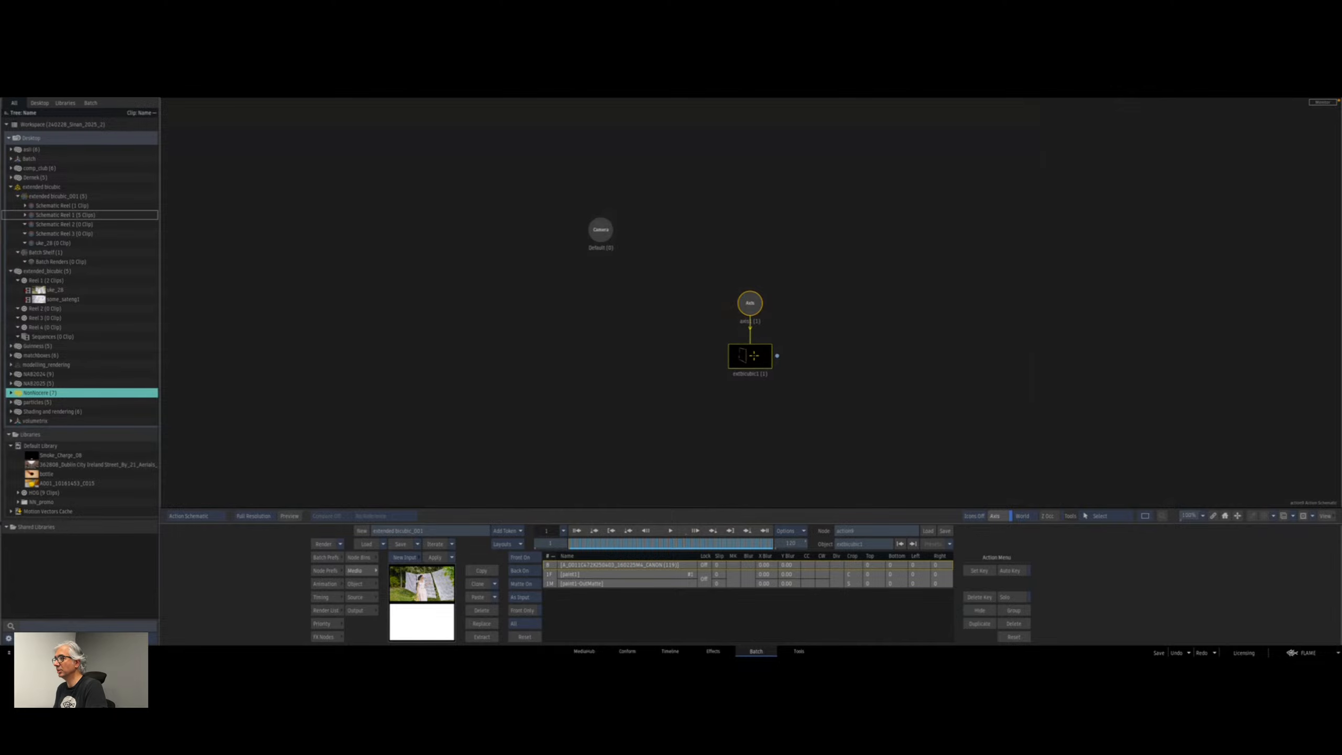
{"action": "key", "text": "F4"}
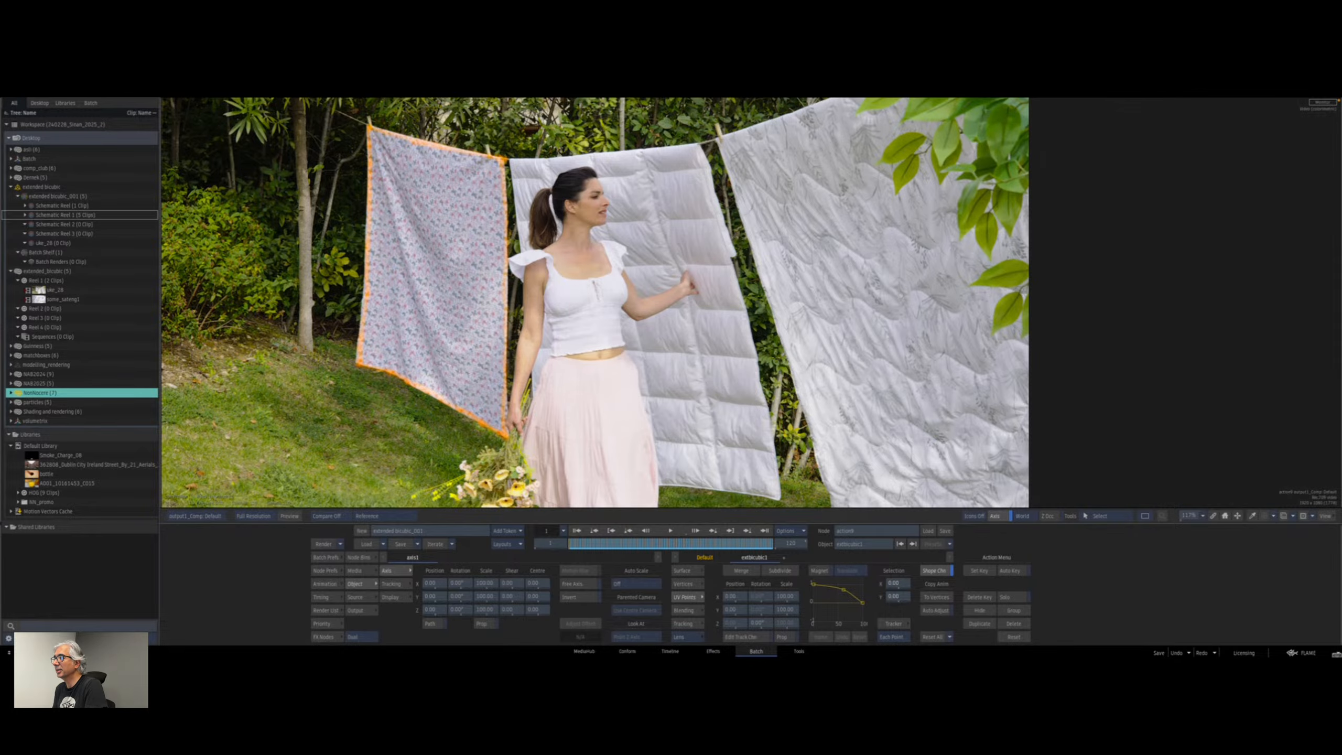
{"action": "key", "text": "grave"}
Duplicate the Paint node in Batch and connect the copy to the output of the tracked Action with the enlarged grid.
{"action": "left_click", "coordinate": [902, 373]}
{"action": "left_click_drag", "start_coordinate": [902, 372], "coordinate": [893, 373]}
{"action": "left_click_drag", "start_coordinate": [798, 452], "coordinate": [967, 405]}
{"action": "key", "text": "ctrl+c"}
{"action": "key", "text": "ctrl+v"}
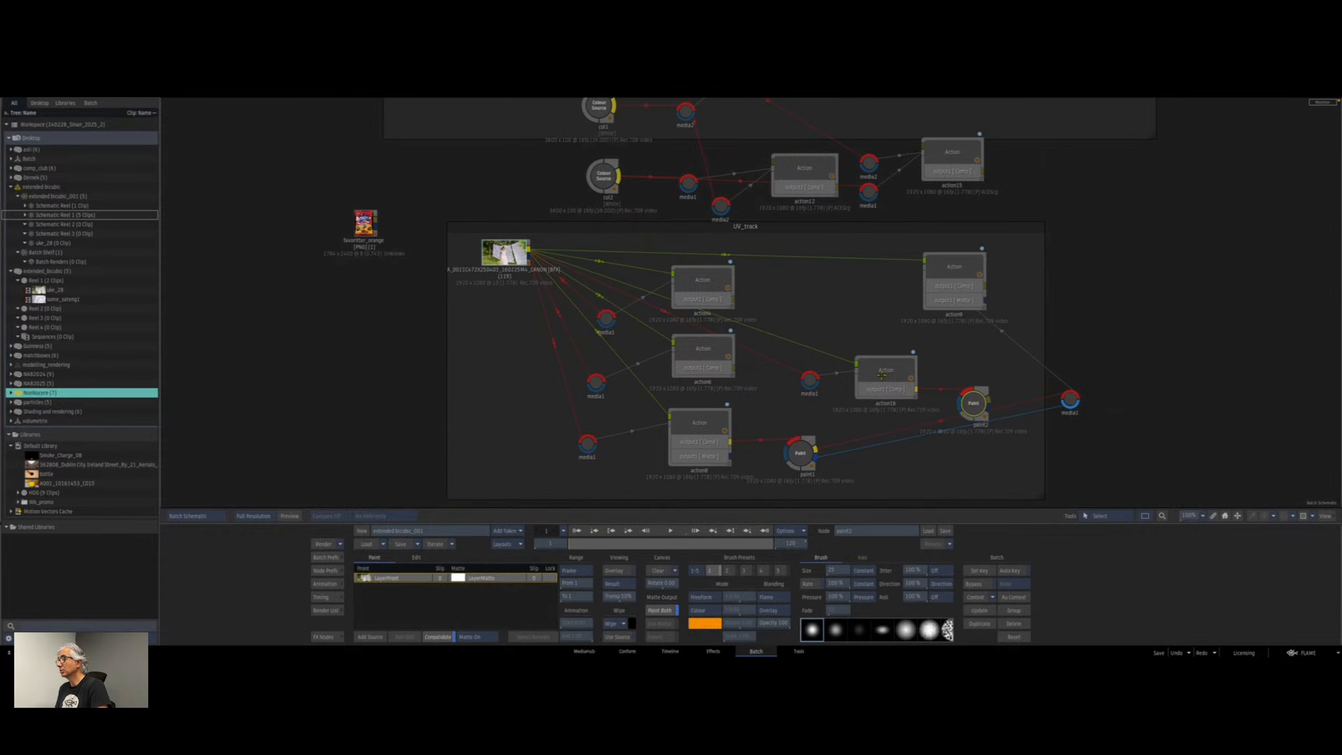
Duplicate the tracked Action with its connections, place the copy beyond the Paint nodes, and feed the painted result into its media.
{"action": "left_click_drag", "start_coordinate": [872, 368], "coordinate": [878, 373]}
{"action": "key", "text": "ctrl+c"}
{"action": "key", "text": "ctrl+shift+v"}
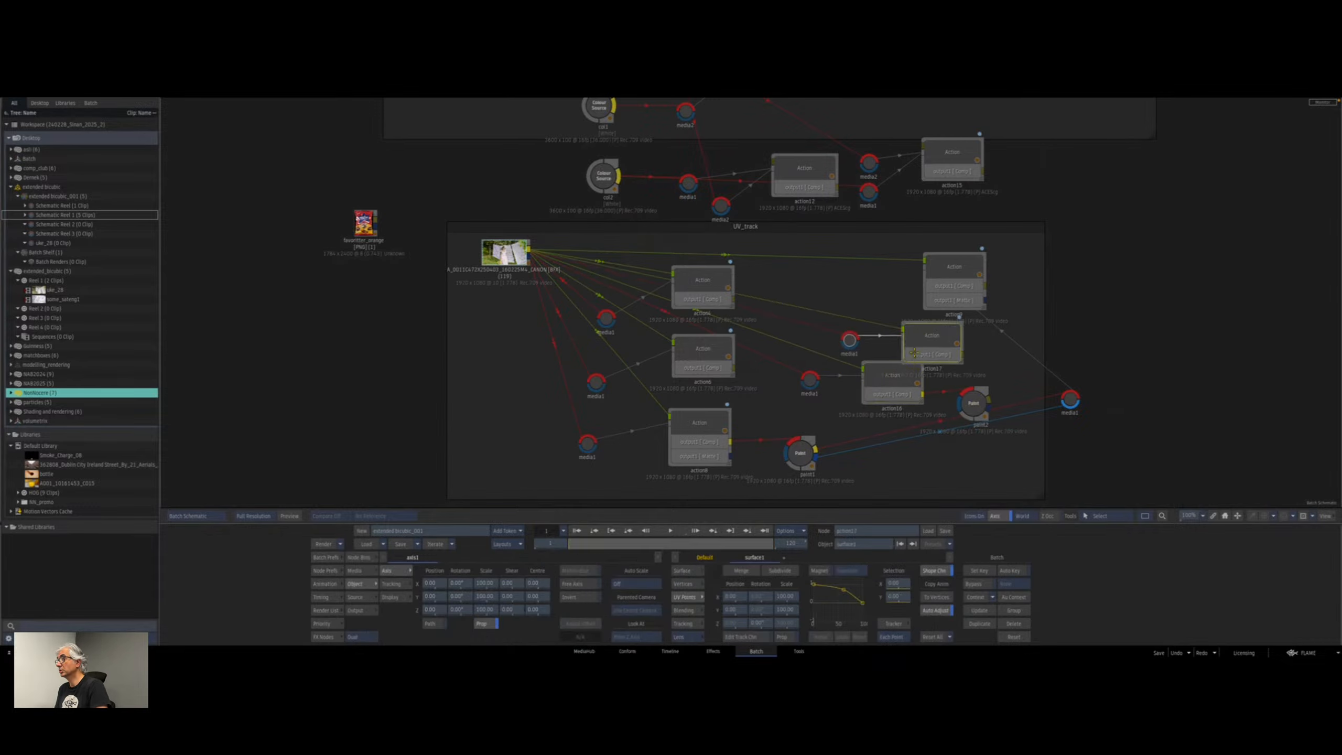
{"action": "left_click_drag", "start_coordinate": [933, 337], "coordinate": [1214, 365]}
{"action": "mouse_move", "coordinate": [1105, 360]}
{"action": "left_mouse_down"}
{"action": "mouse_move", "coordinate": [1040, 405]}
{"action": "mouse_move", "coordinate": [1001, 402]}
{"action": "mouse_move", "coordinate": [1037, 436]}
{"action": "left_mouse_up"}
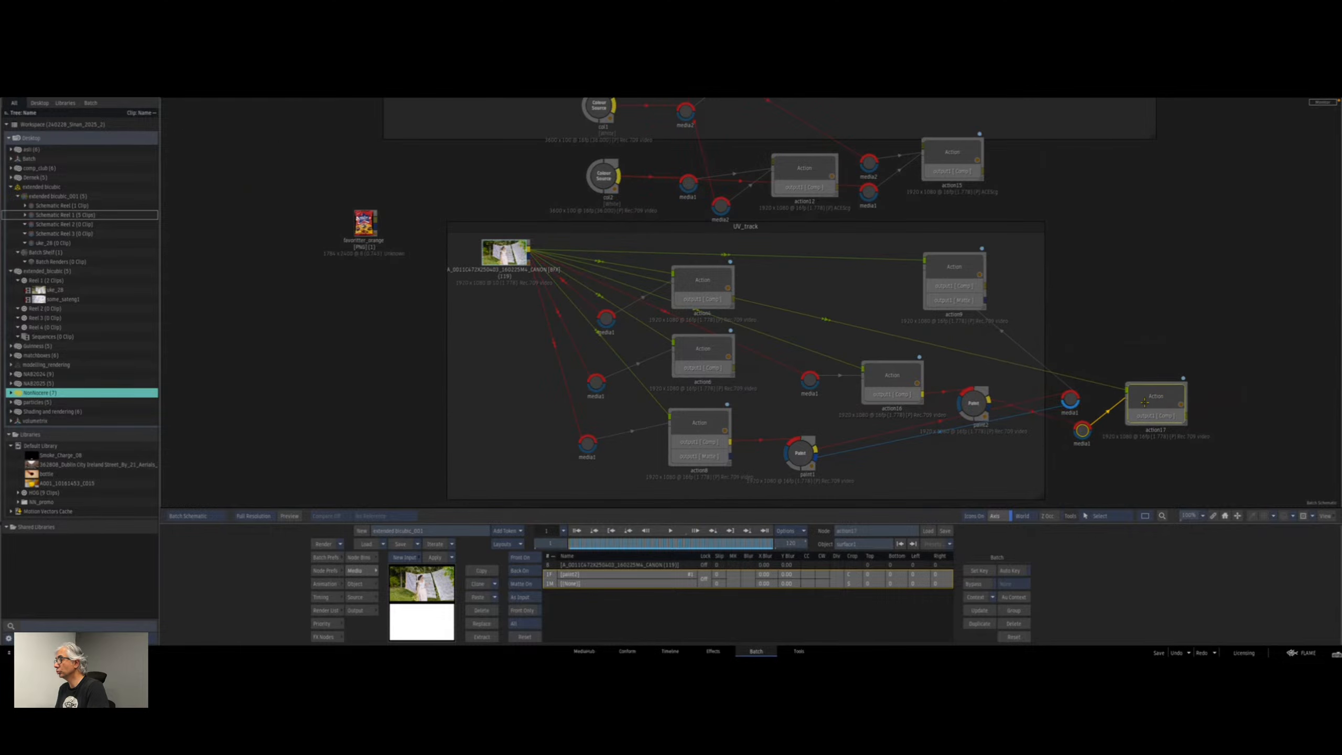
Reset the UV Points track of the duplicated Action's extended bicubic from the output view, and scrub the clip to check it.
{"action": "double_click", "coordinate": [1111, 402]}
{"action": "double_click", "coordinate": [753, 355]}
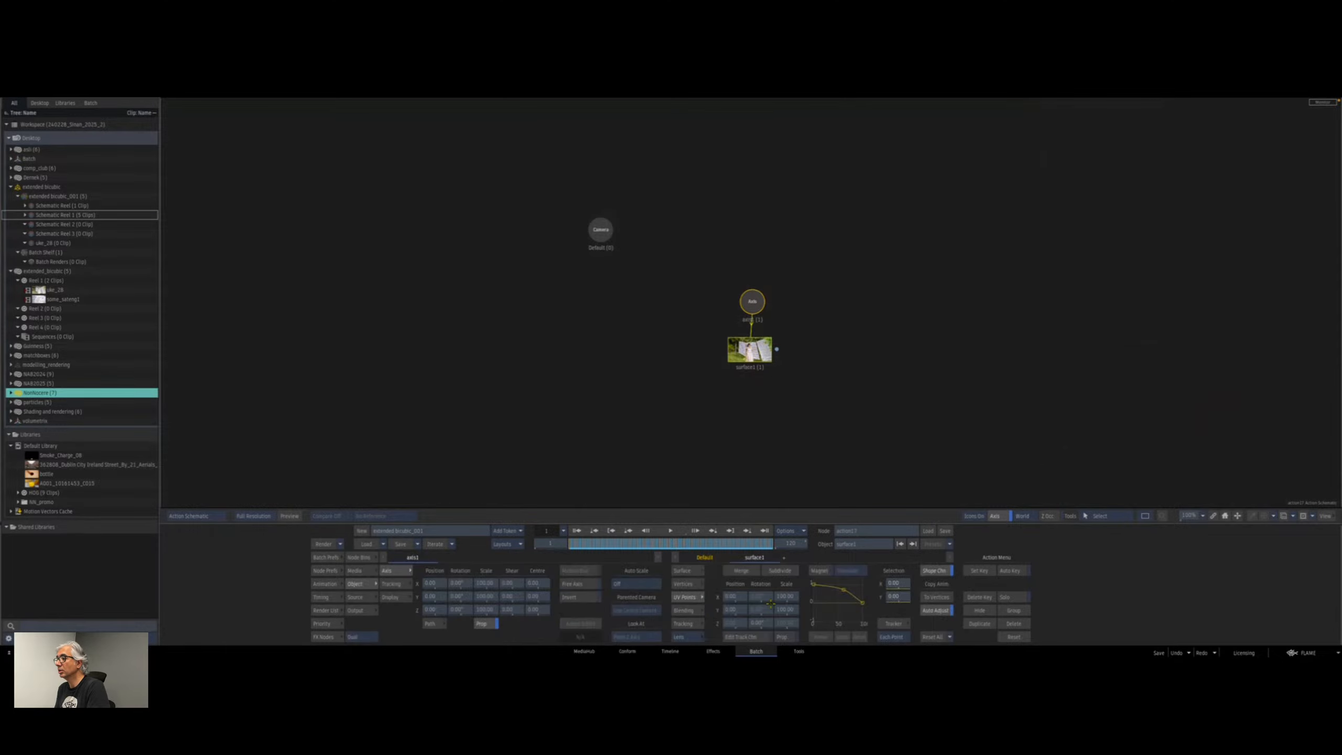
{"action": "key", "text": "F4"}
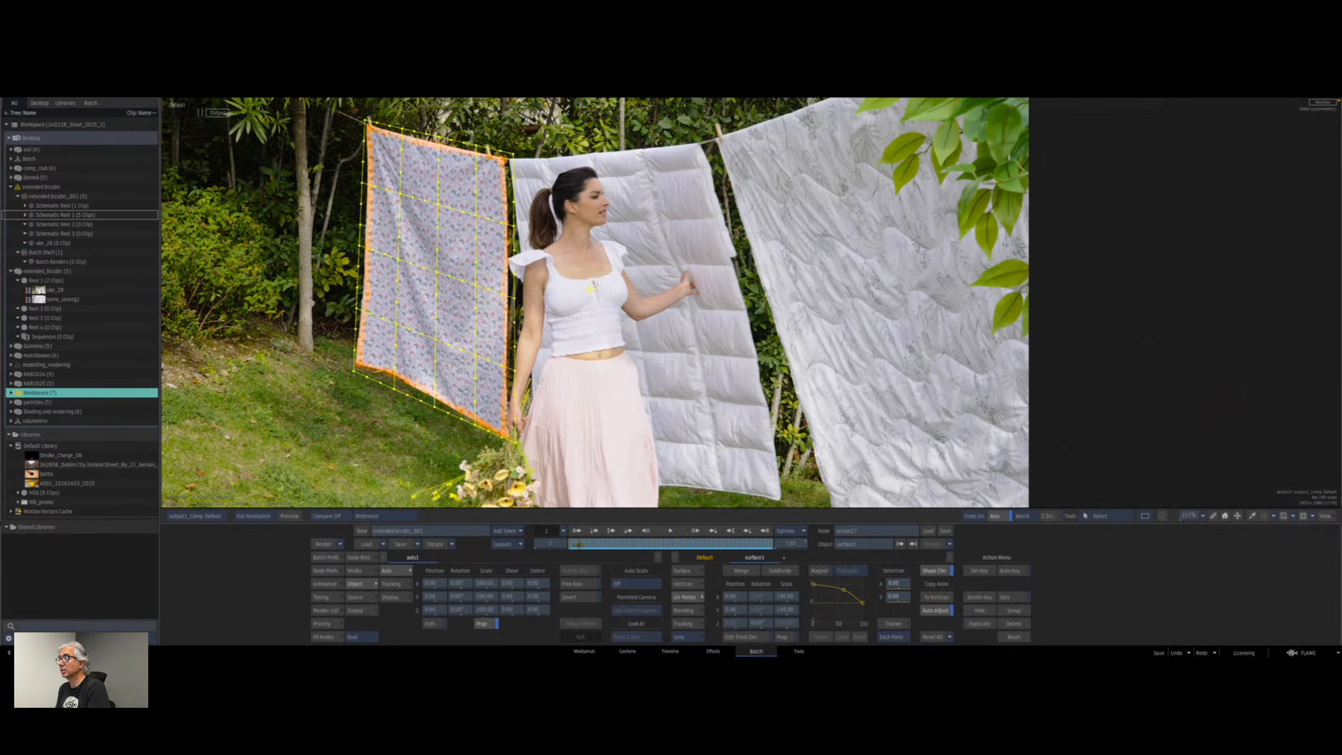
{"action": "left_click_drag", "start_coordinate": [579, 545], "coordinate": [546, 548]}
{"action": "left_click", "coordinate": [952, 637]}
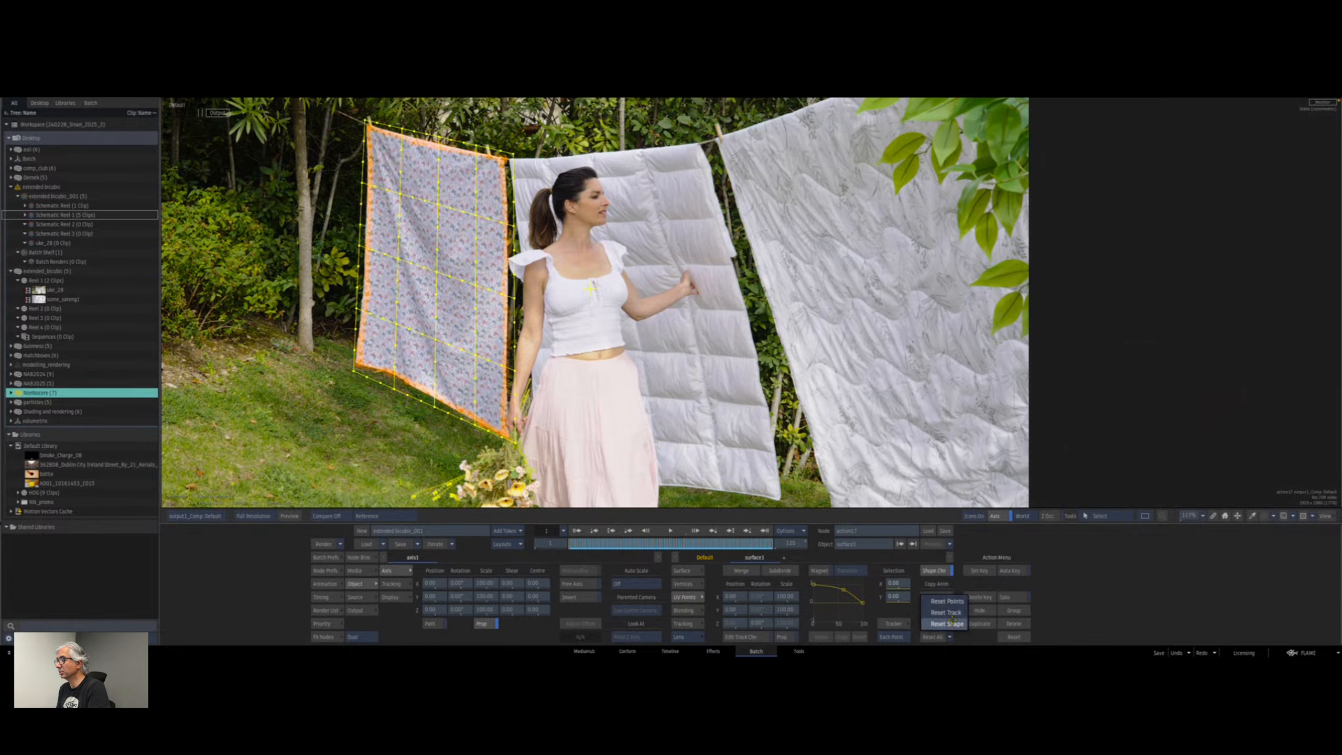
{"action": "left_click", "coordinate": [956, 612]}
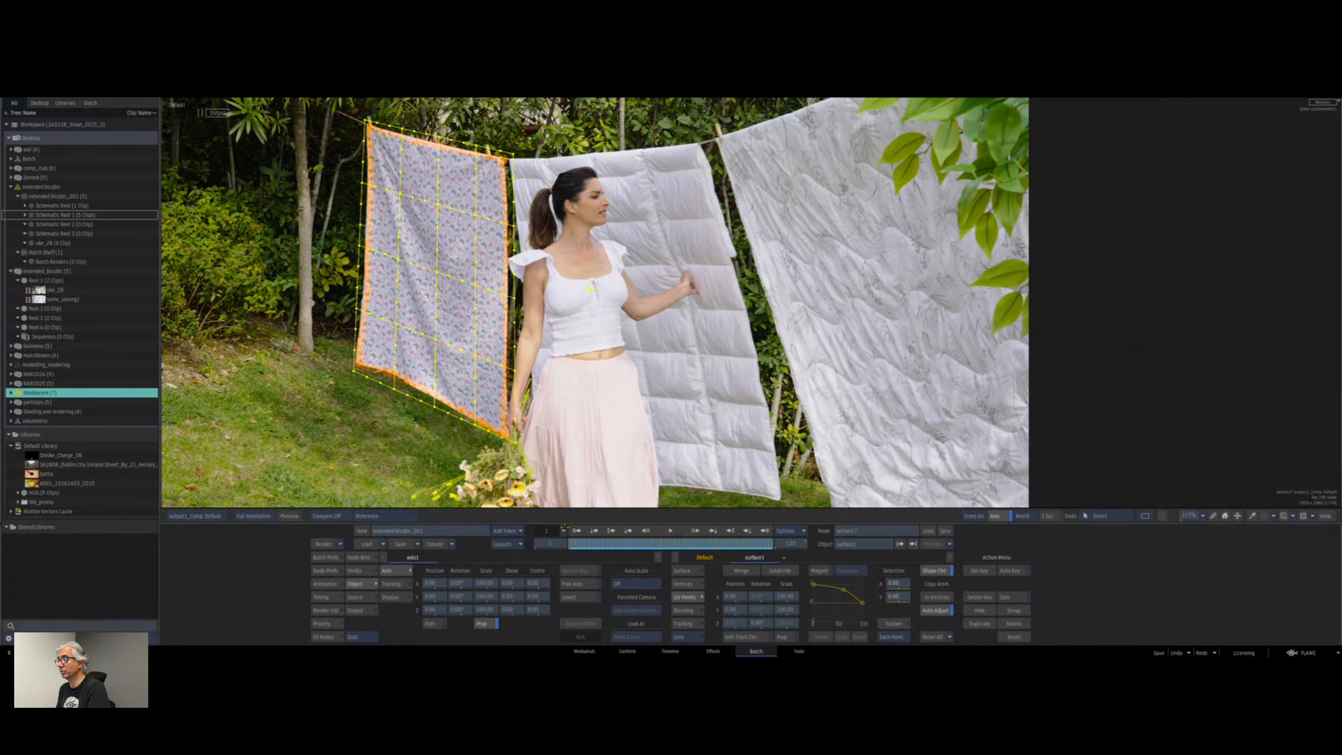
{"action": "left_click_drag", "start_coordinate": [581, 544], "coordinate": [480, 603]}
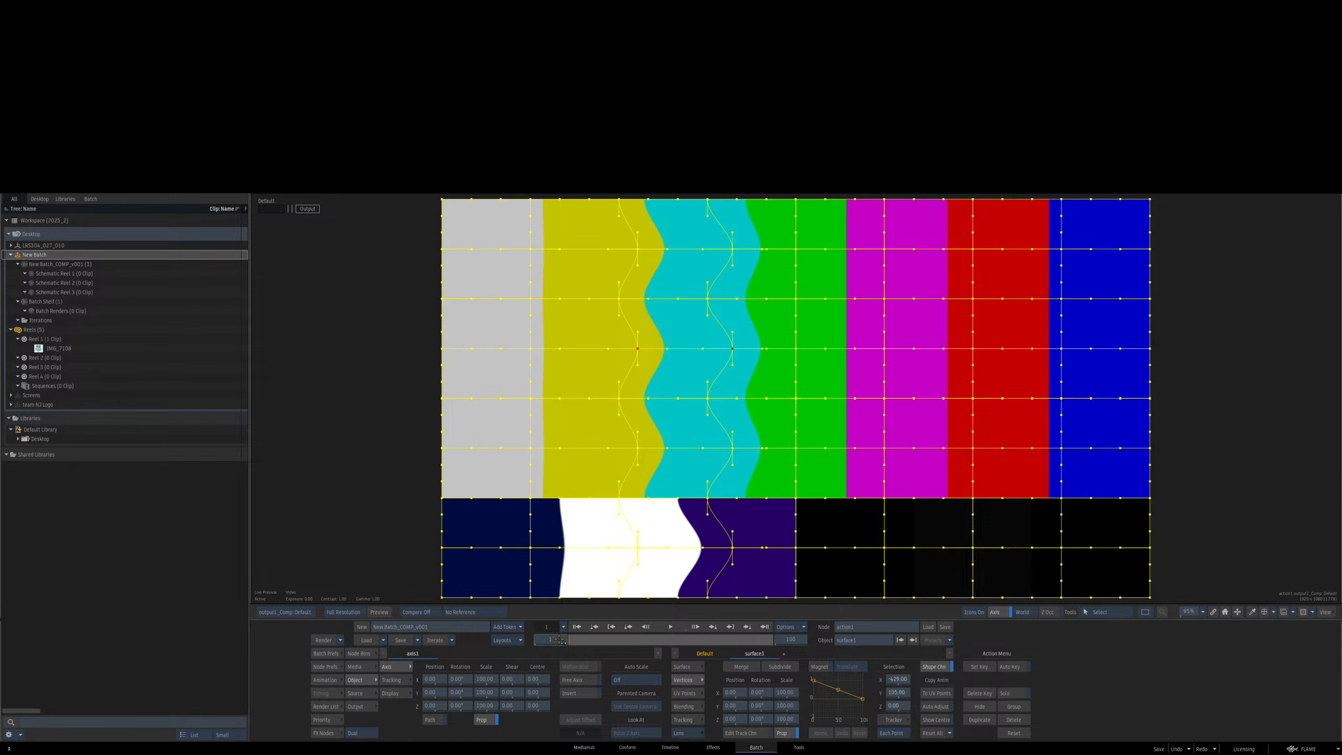
Reselect the extended bicubic over the colour bars and select the middle vertex on the wavy grid line in the yellow bar.
{"action": "left_click", "coordinate": [371, 381]}
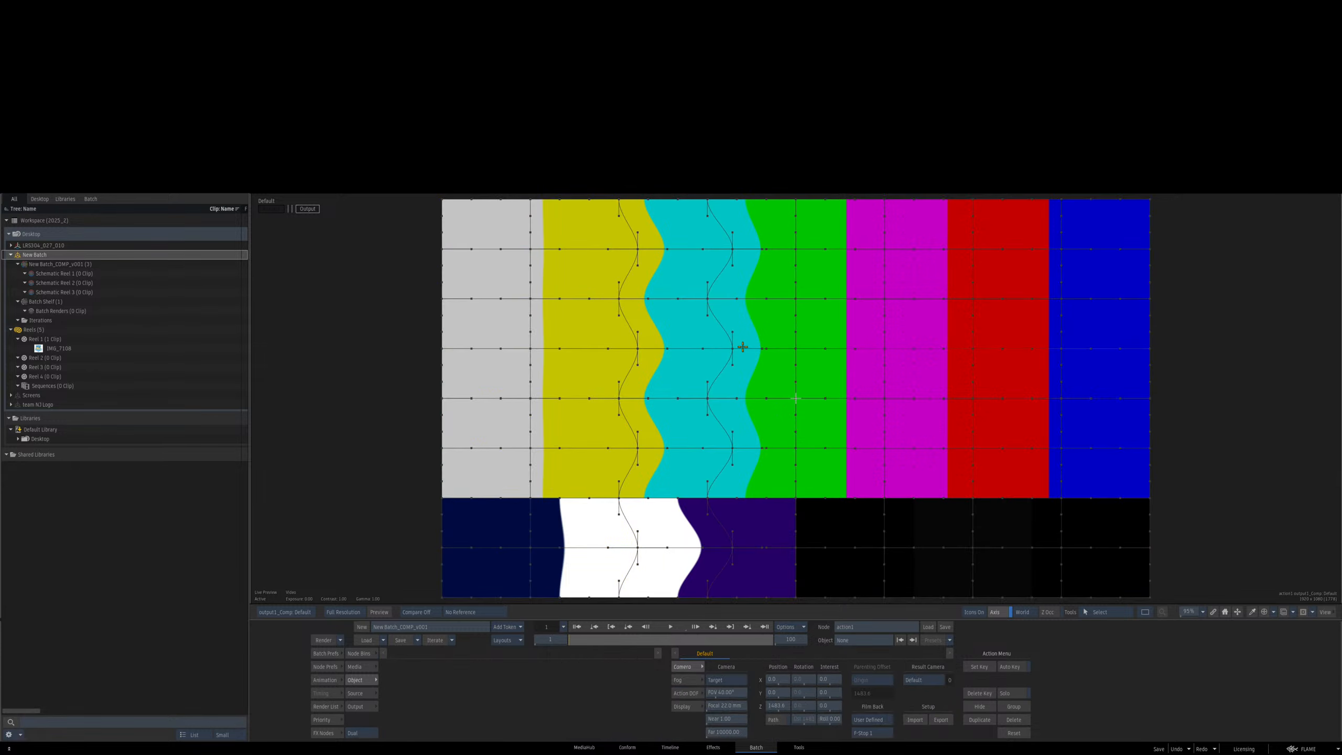
{"action": "left_click", "coordinate": [626, 350]}
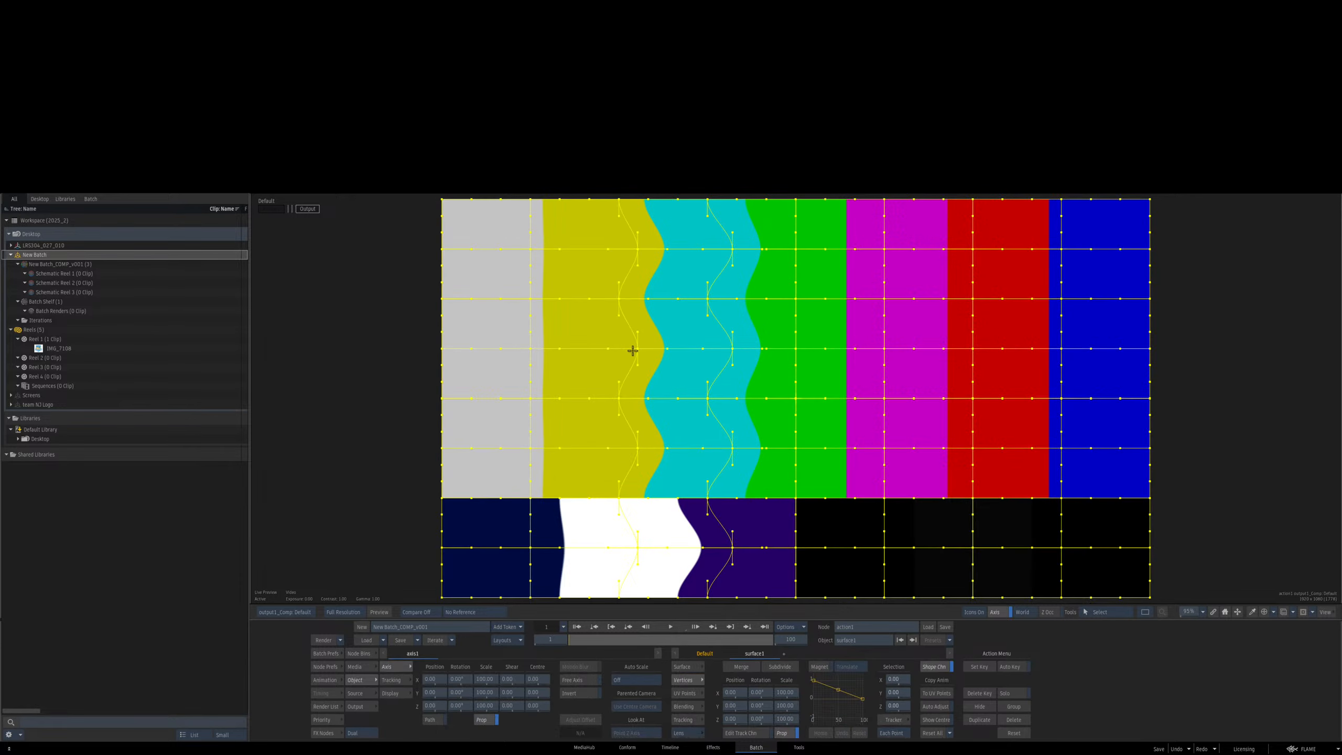
{"action": "left_click", "coordinate": [638, 349]}
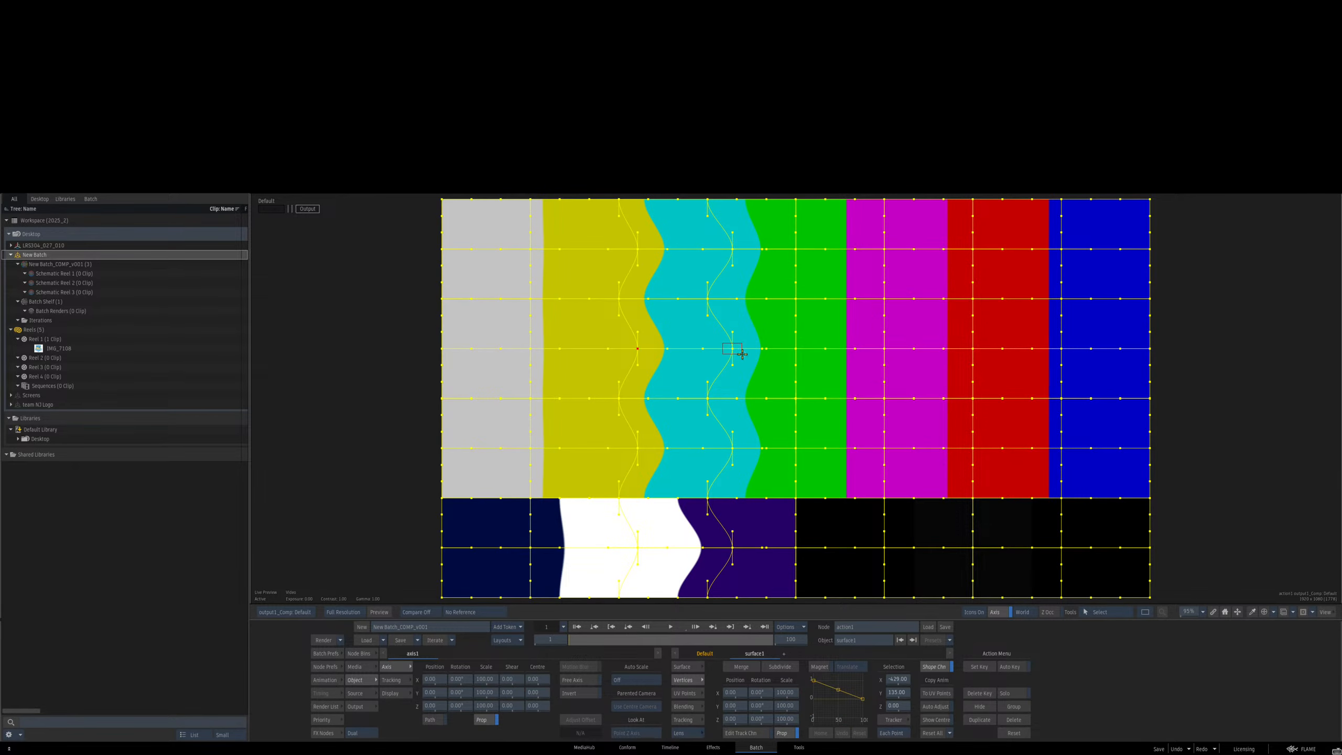